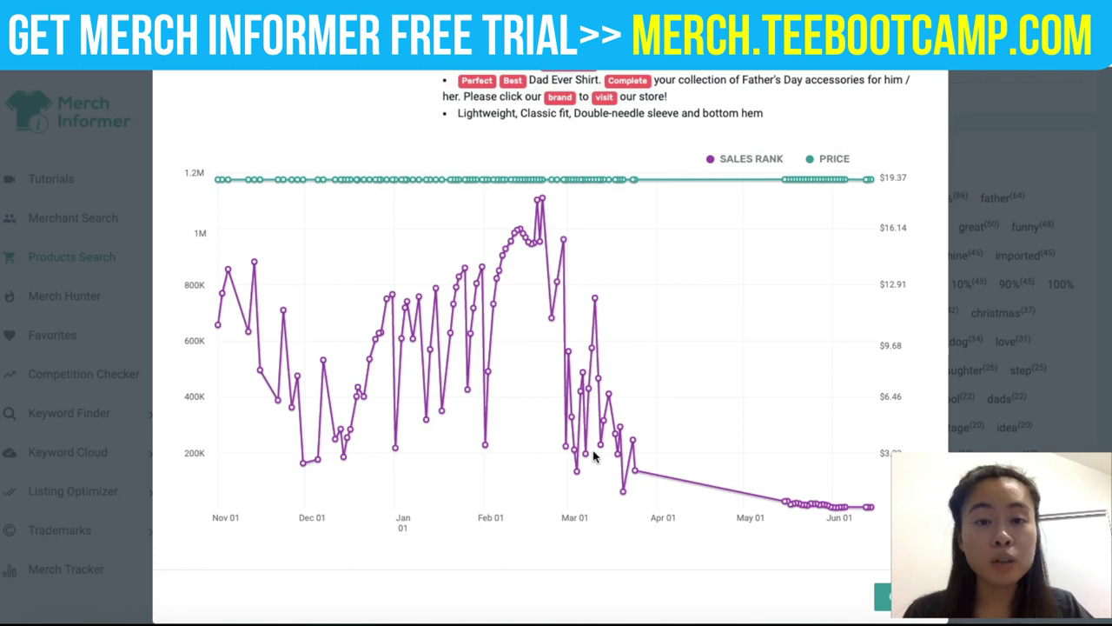
Step: Leave the item details and open the Merch Hunter search page
{"action": "scroll", "coordinate": [594, 458], "scroll_direction": "up", "scroll_amount": 5}
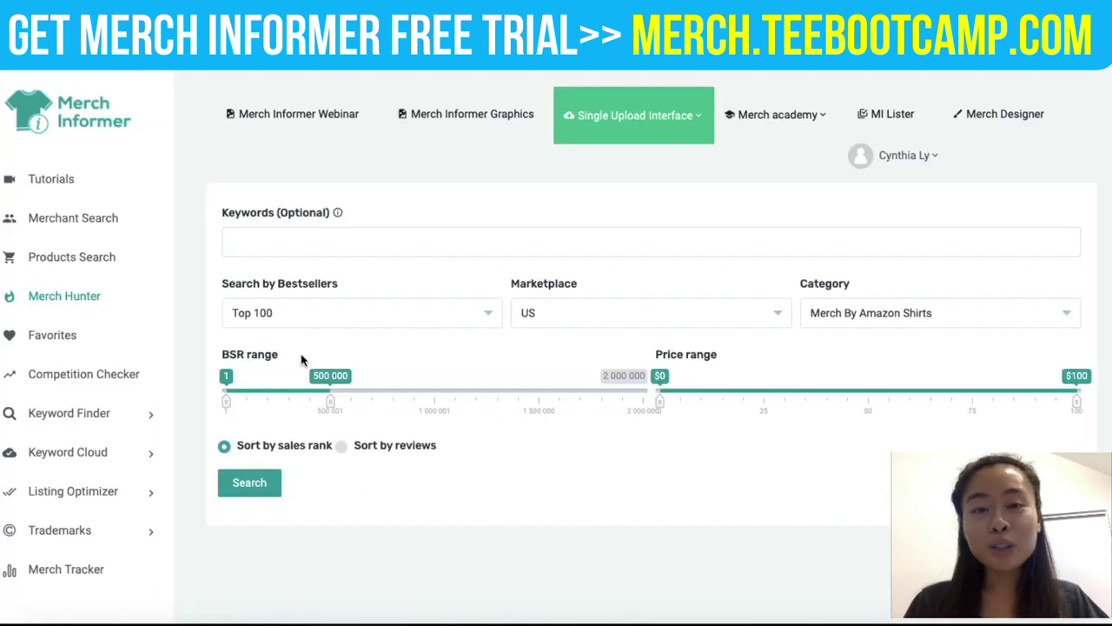
{"action": "mouse_move", "coordinate": [37, 287]}
{"action": "left_mouse_down"}
{"action": "mouse_move", "coordinate": [139, 316]}
{"action": "mouse_move", "coordinate": [1, 318]}
{"action": "mouse_move", "coordinate": [37, 288]}
{"action": "left_mouse_up"}
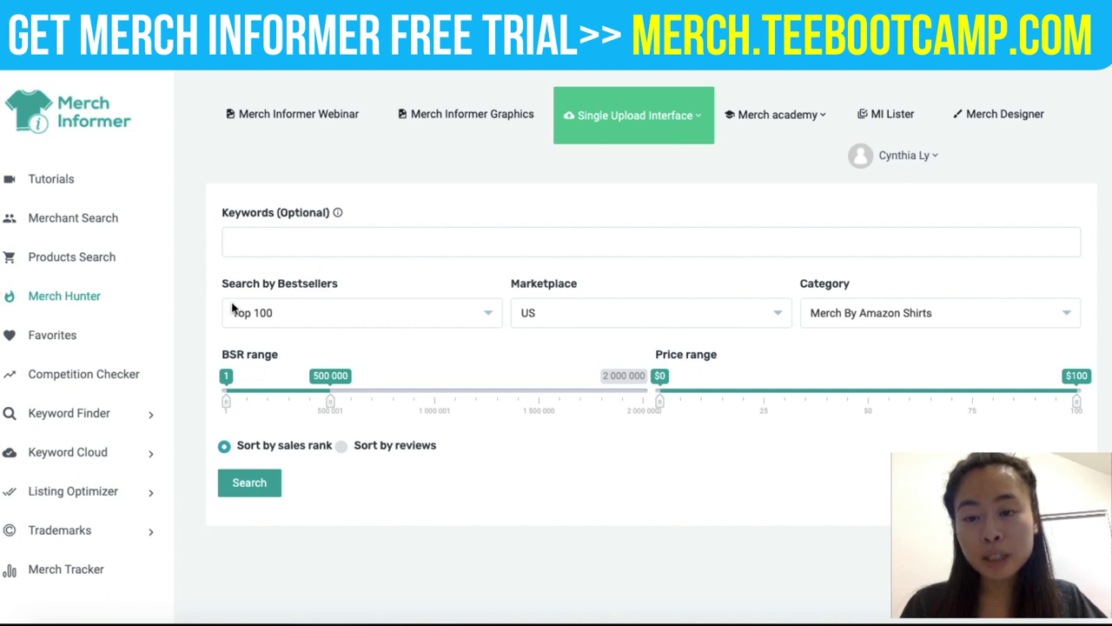
Step: Review the available bestseller tiers, marketplaces and product categories in the Merch Hunter search form
{"action": "left_click", "coordinate": [280, 311]}
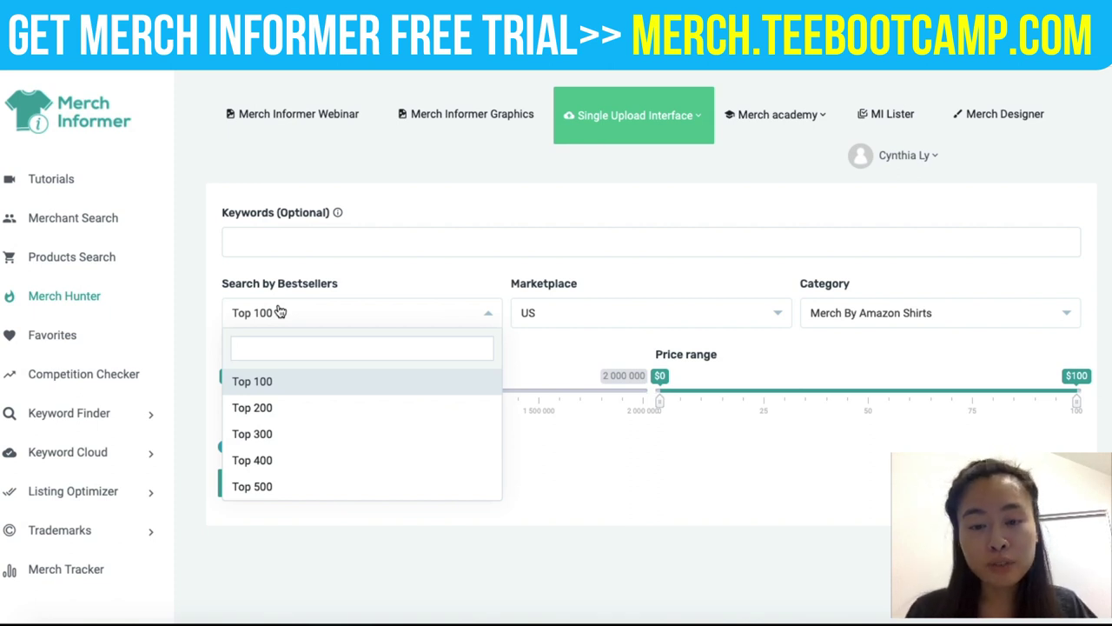
{"action": "left_click", "coordinate": [443, 271]}
{"action": "left_click", "coordinate": [543, 319]}
{"action": "left_click", "coordinate": [542, 316]}
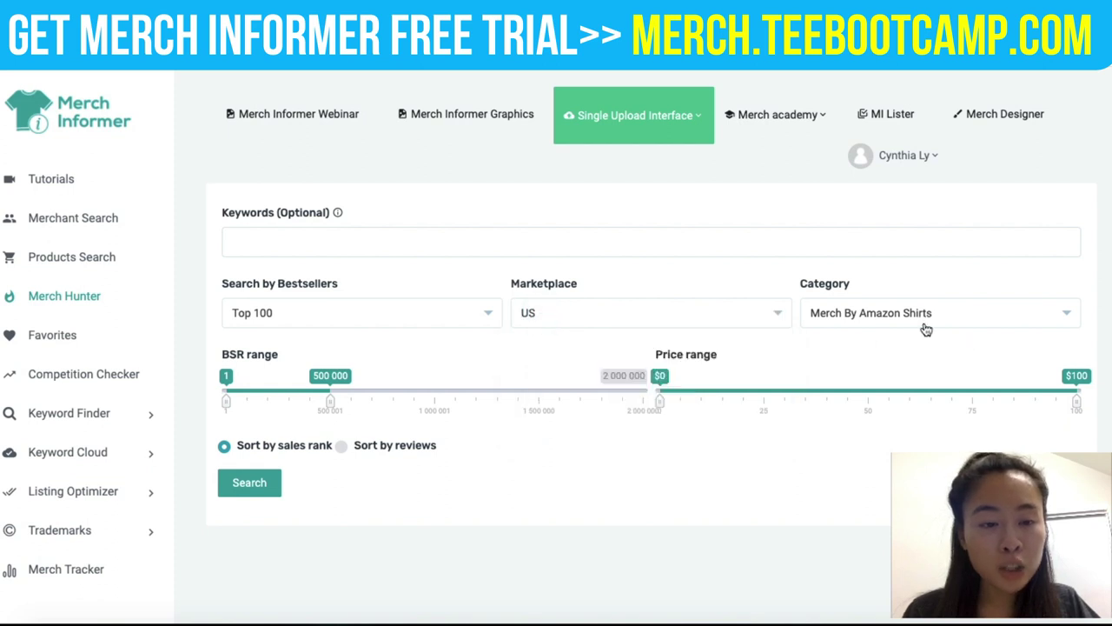
{"action": "left_click", "coordinate": [887, 316]}
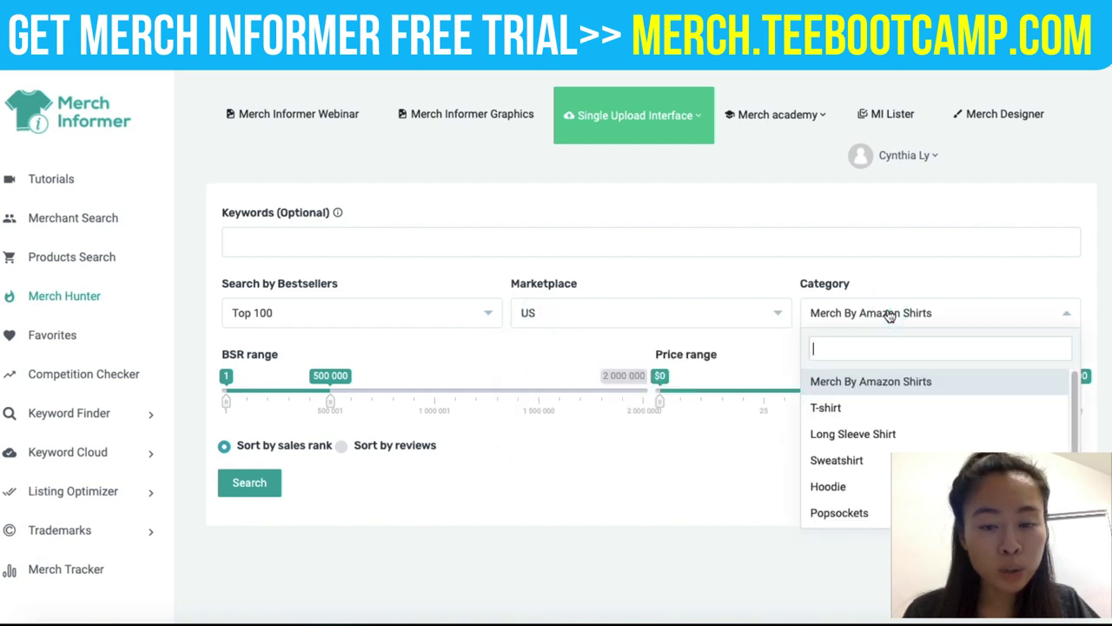
{"action": "left_click", "coordinate": [887, 316]}
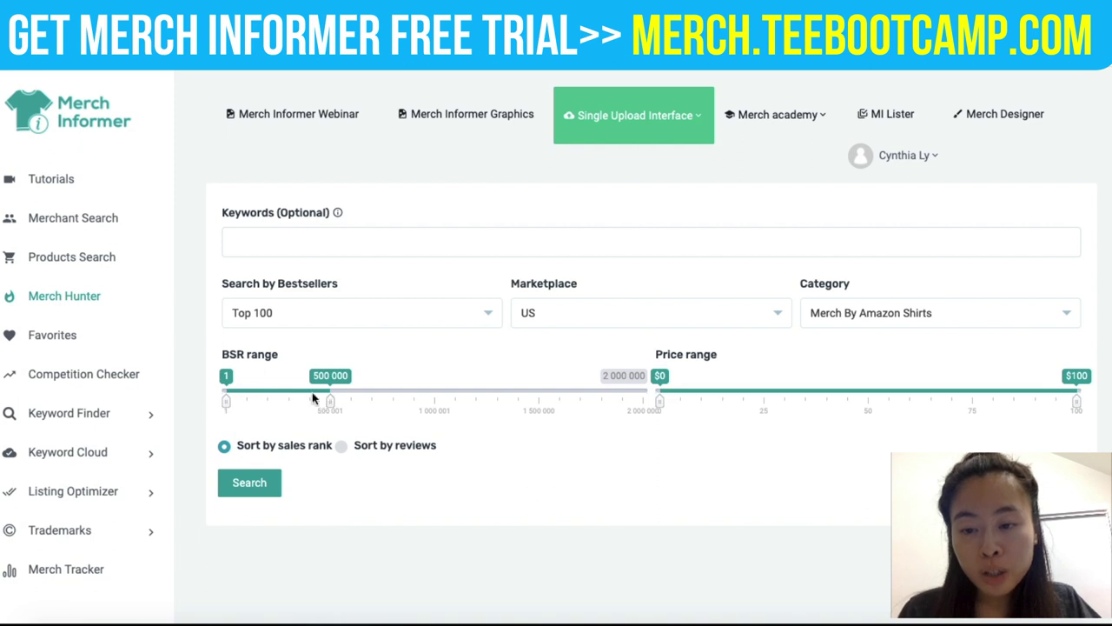
Step: Search the Top 100 US Merch By Amazon Shirts without keywords, with BSR 1 to 500 000, sorted by sales rank
{"action": "mouse_move", "coordinate": [330, 410]}
{"action": "left_mouse_down"}
{"action": "mouse_move", "coordinate": [661, 410]}
{"action": "mouse_move", "coordinate": [331, 409]}
{"action": "left_mouse_up"}
{"action": "left_click", "coordinate": [612, 622]}
{"action": "mouse_move", "coordinate": [239, 224]}
{"action": "left_mouse_down"}
{"action": "mouse_move", "coordinate": [373, 206]}
{"action": "mouse_move", "coordinate": [215, 193]}
{"action": "mouse_move", "coordinate": [254, 229]}
{"action": "left_mouse_up"}
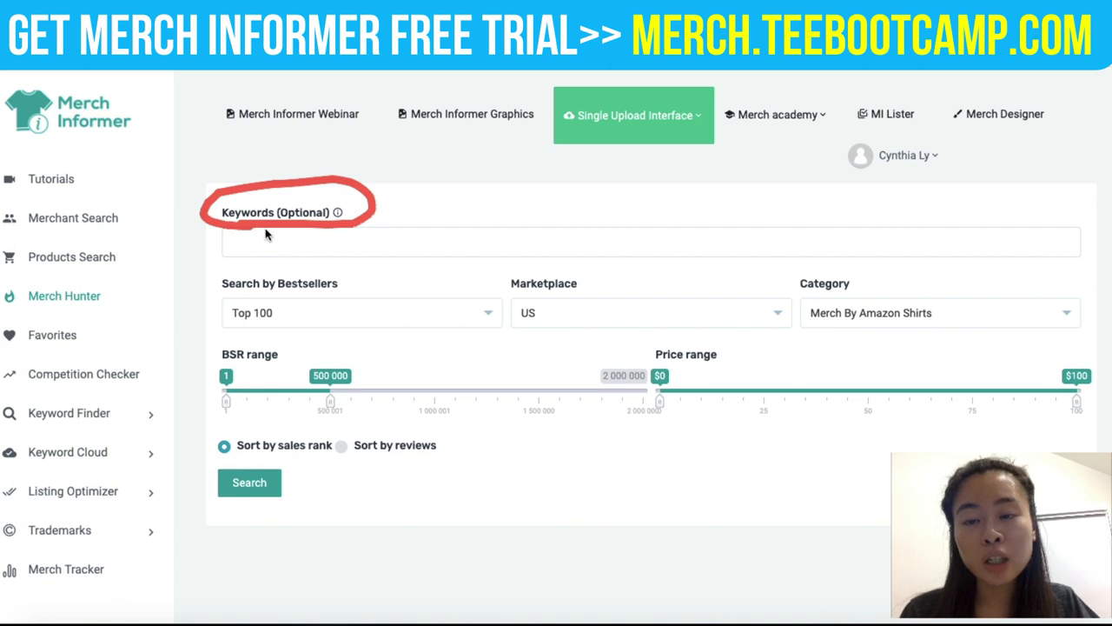
{"action": "key", "text": "Escape"}
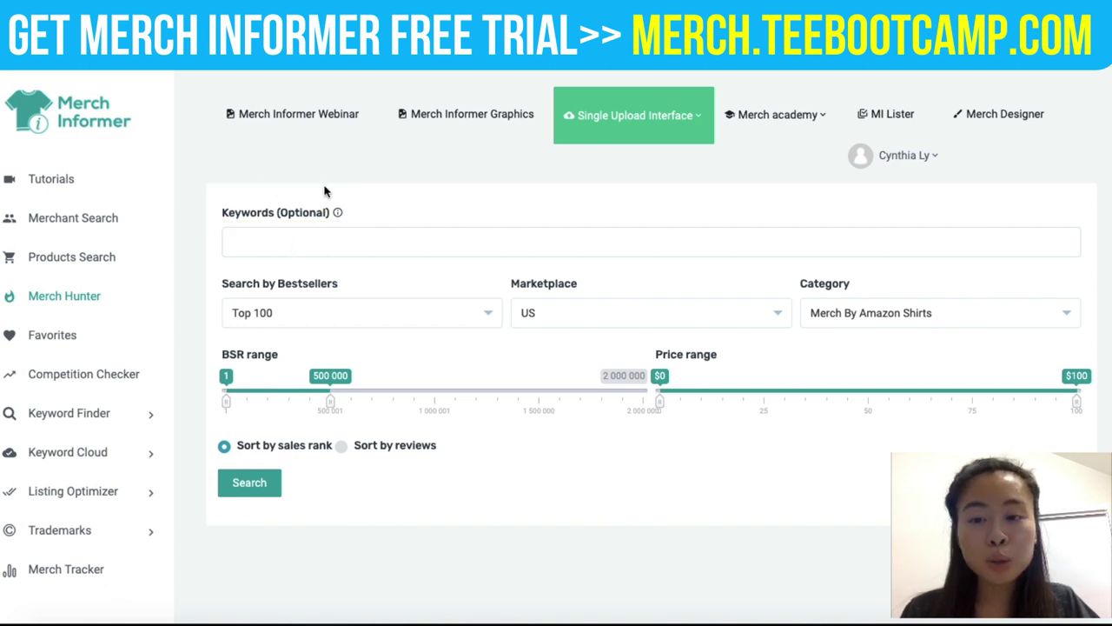
{"action": "left_click", "coordinate": [261, 487]}
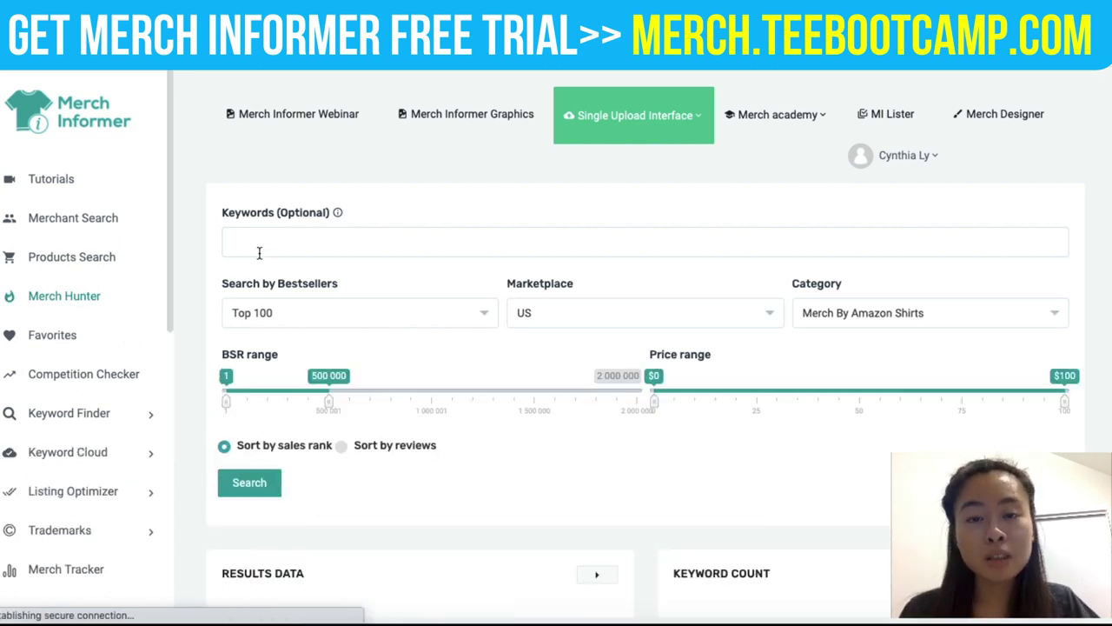
Step: Examine the ratings and prices of the first three shirts in the search results
{"action": "scroll", "coordinate": [411, 358], "scroll_direction": "down", "scroll_amount": 2}
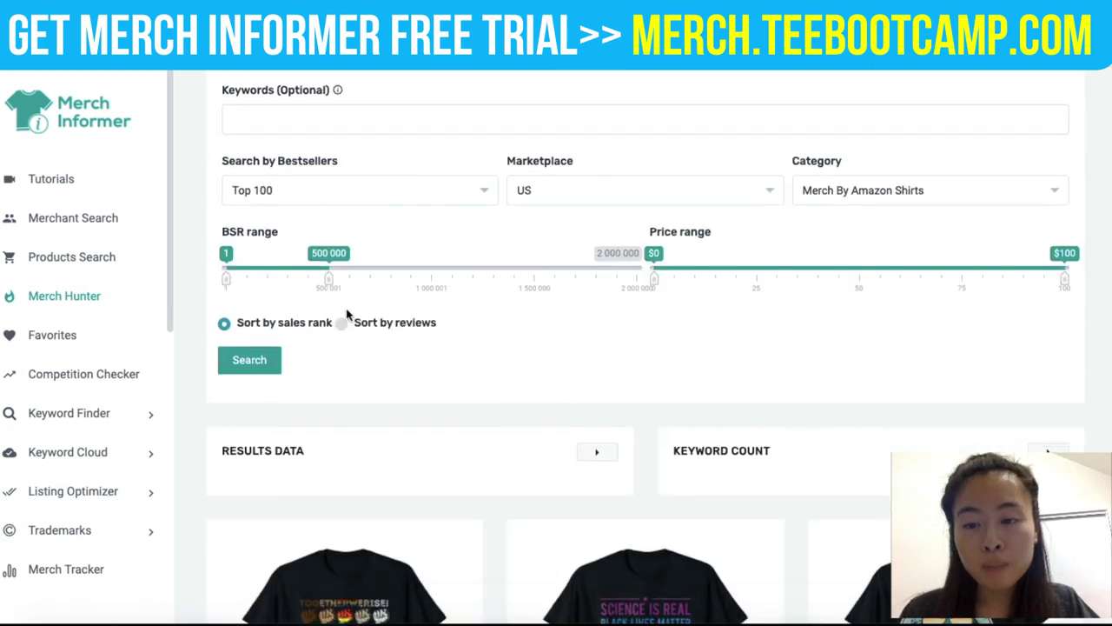
{"action": "scroll", "coordinate": [317, 313], "scroll_direction": "down", "scroll_amount": 3}
{"action": "scroll", "coordinate": [320, 313], "scroll_direction": "down", "scroll_amount": 2}
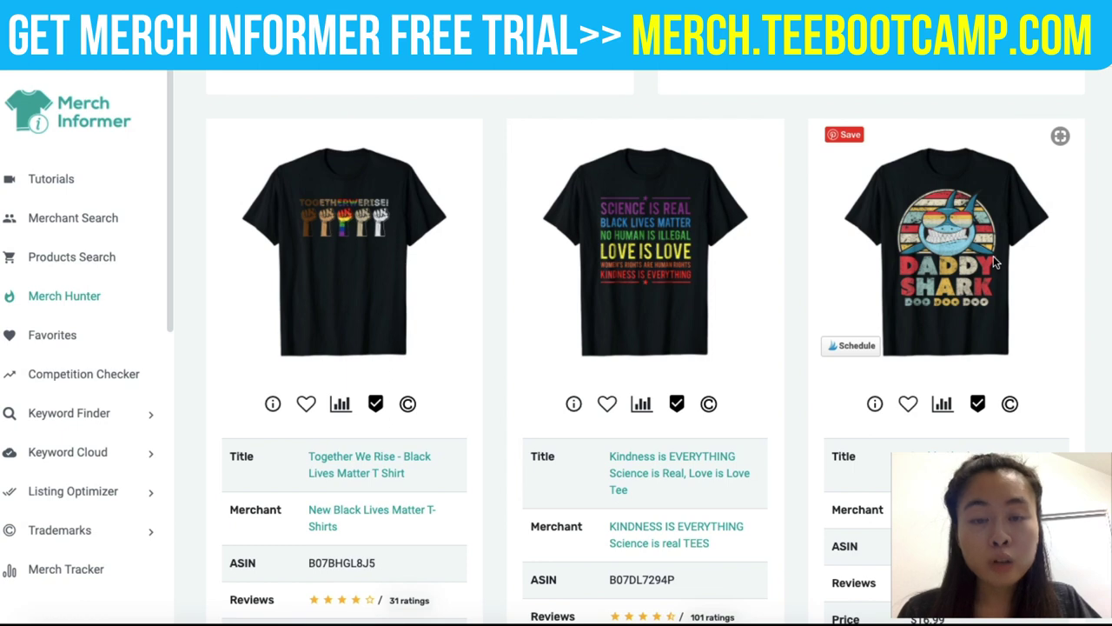
{"action": "scroll", "coordinate": [996, 262], "scroll_direction": "down", "scroll_amount": 2}
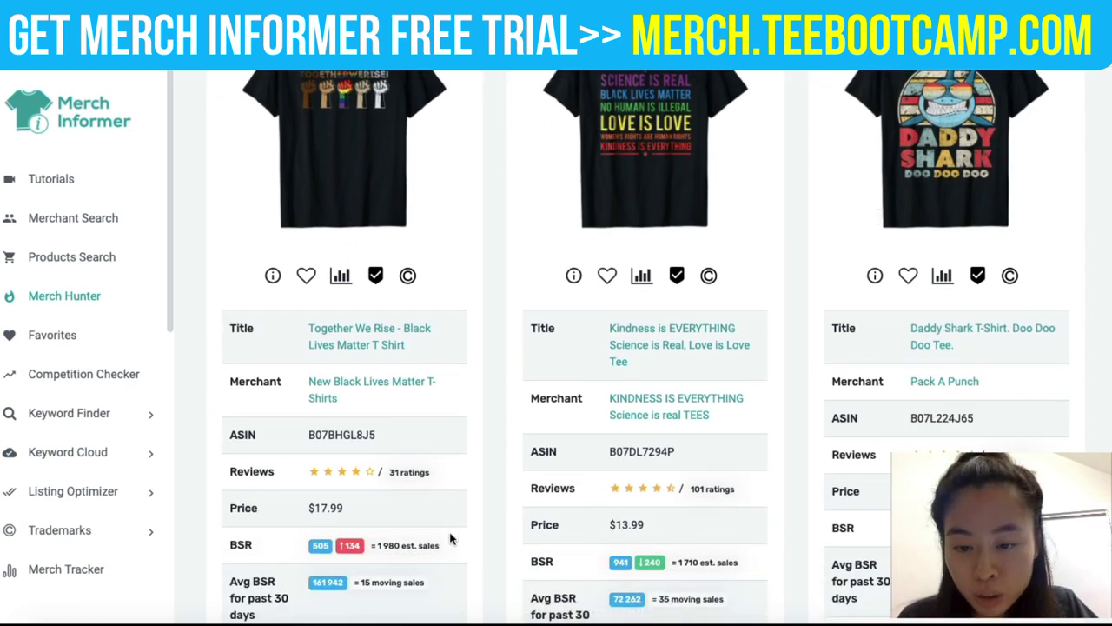
{"action": "mouse_move", "coordinate": [380, 489]}
{"action": "left_mouse_down"}
{"action": "mouse_move", "coordinate": [426, 488]}
{"action": "mouse_move", "coordinate": [380, 483]}
{"action": "left_mouse_up"}
{"action": "mouse_move", "coordinate": [688, 499]}
{"action": "left_mouse_down"}
{"action": "mouse_move", "coordinate": [644, 510]}
{"action": "mouse_move", "coordinate": [695, 514]}
{"action": "left_mouse_up"}
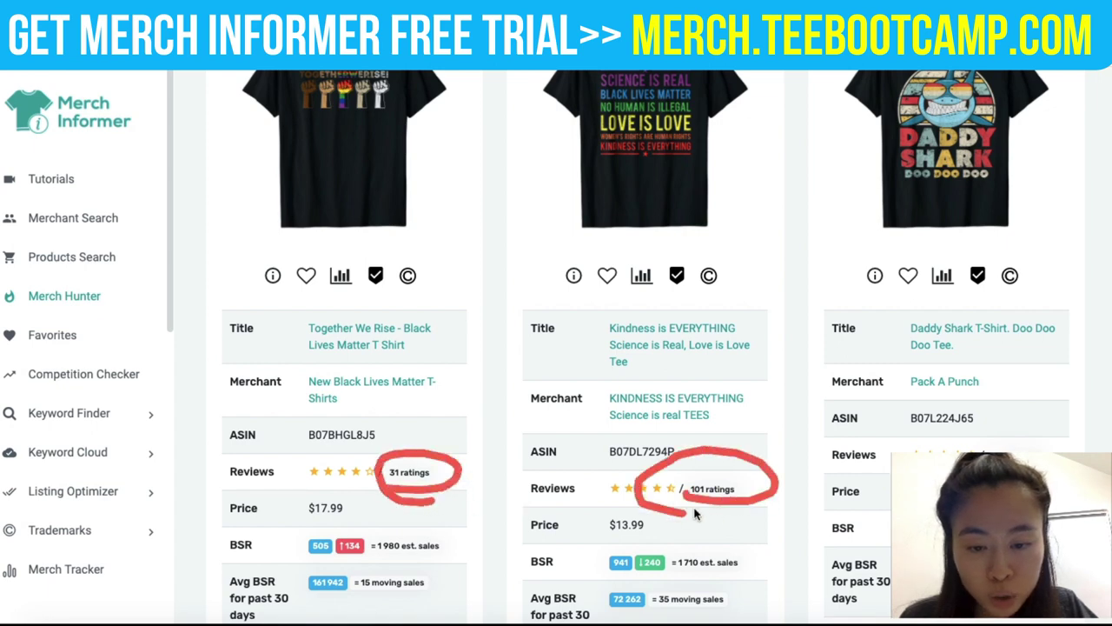
{"action": "left_click_drag", "start_coordinate": [312, 516], "coordinate": [520, 535]}
{"action": "left_click_drag", "start_coordinate": [600, 541], "coordinate": [665, 540]}
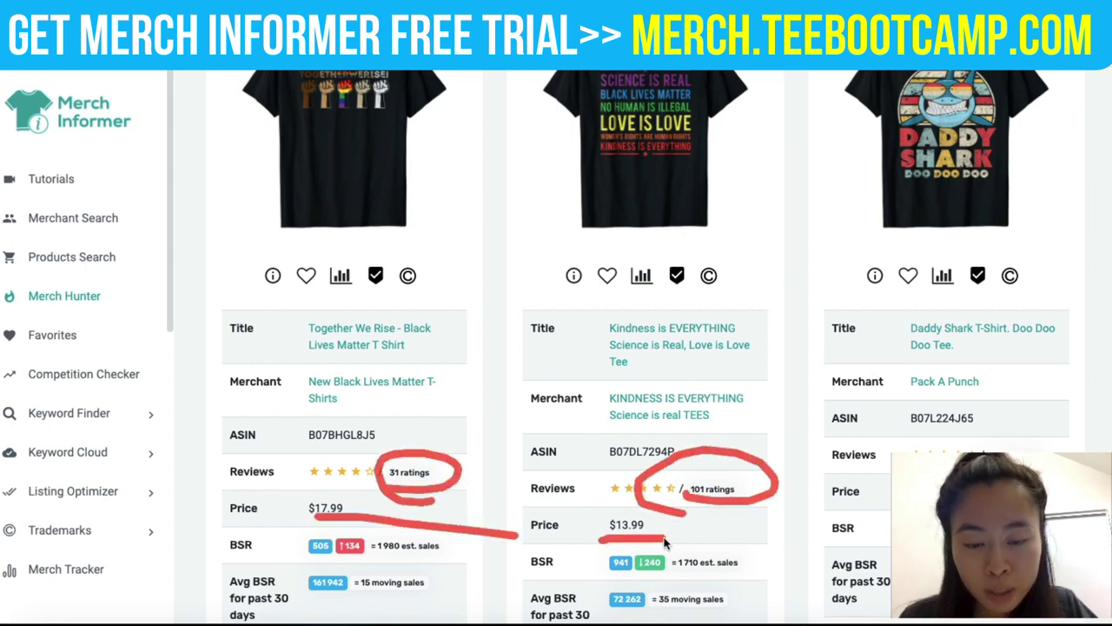
{"action": "scroll", "coordinate": [963, 337], "scroll_direction": "down", "scroll_amount": 3}
{"action": "mouse_move", "coordinate": [969, 252]}
{"action": "left_mouse_down"}
{"action": "mouse_move", "coordinate": [1077, 242]}
{"action": "mouse_move", "coordinate": [999, 252]}
{"action": "left_mouse_up"}
{"action": "scroll", "coordinate": [994, 253], "scroll_direction": "up", "scroll_amount": 4}
{"action": "key", "text": "Escape"}
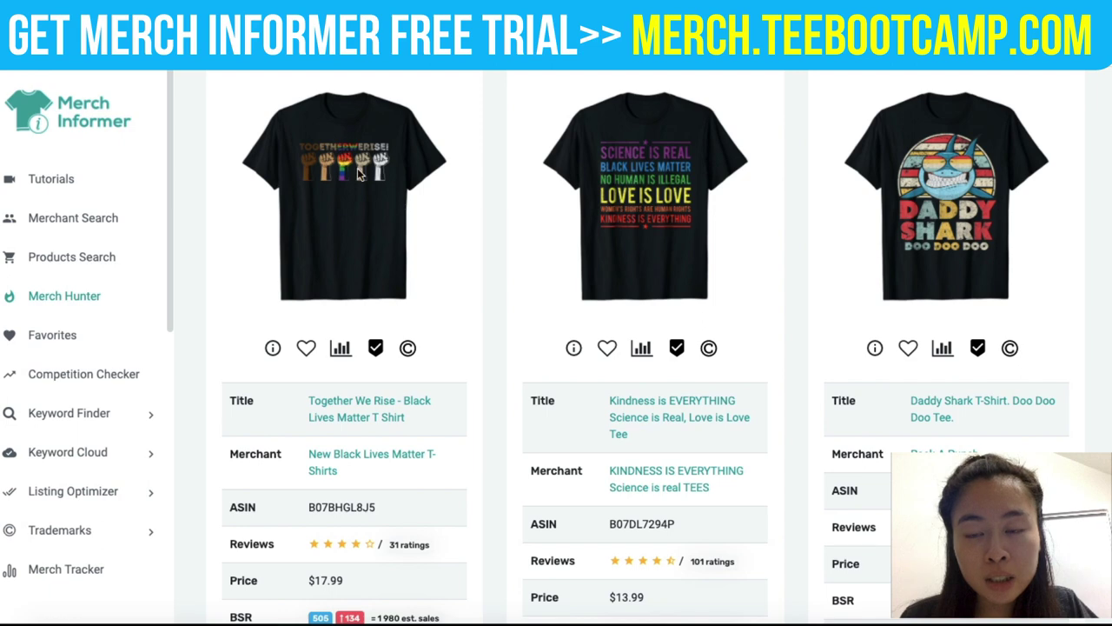
Step: Compare the titles of the first three shirts in the results
{"action": "scroll", "coordinate": [539, 326], "scroll_direction": "down", "scroll_amount": 3}
{"action": "left_click_drag", "start_coordinate": [317, 183], "coordinate": [450, 184]}
{"action": "left_click_drag", "start_coordinate": [594, 196], "coordinate": [756, 196]}
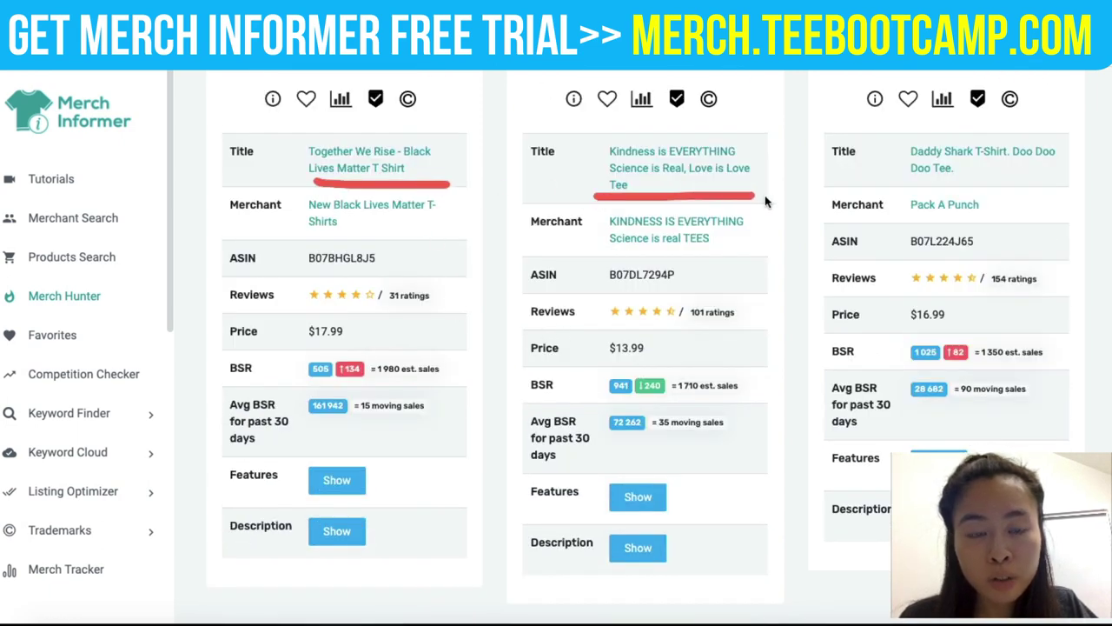
{"action": "left_click_drag", "start_coordinate": [888, 184], "coordinate": [1032, 187]}
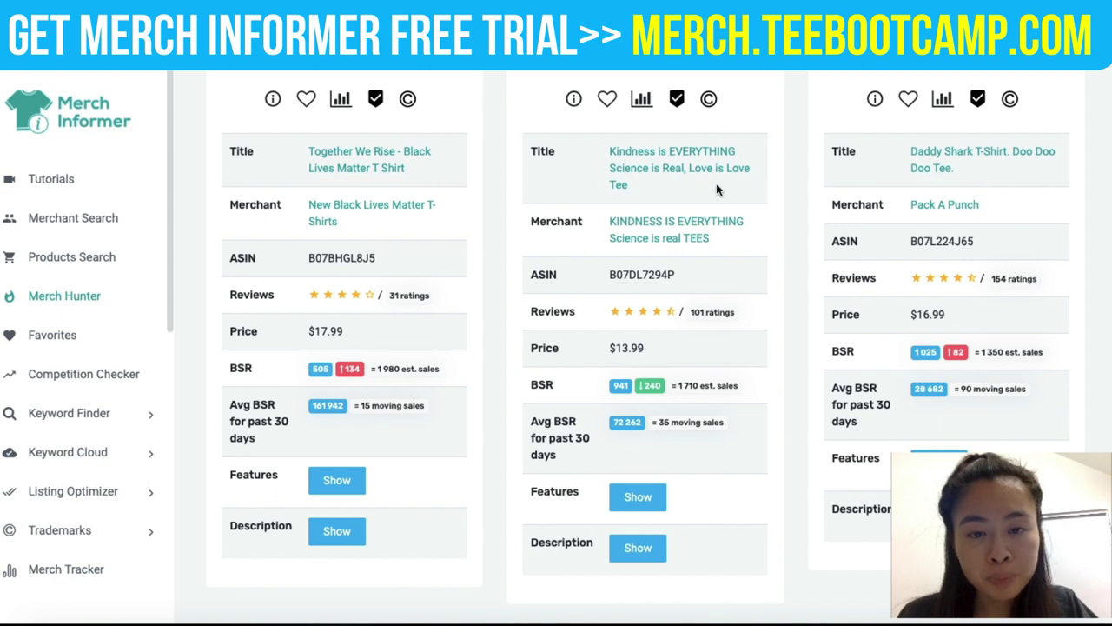
Step: View the item details and sales rank history of the Together We Rise shirt, and close them
{"action": "scroll", "coordinate": [686, 186], "scroll_direction": "up", "scroll_amount": 1}
{"action": "left_click", "coordinate": [272, 147]}
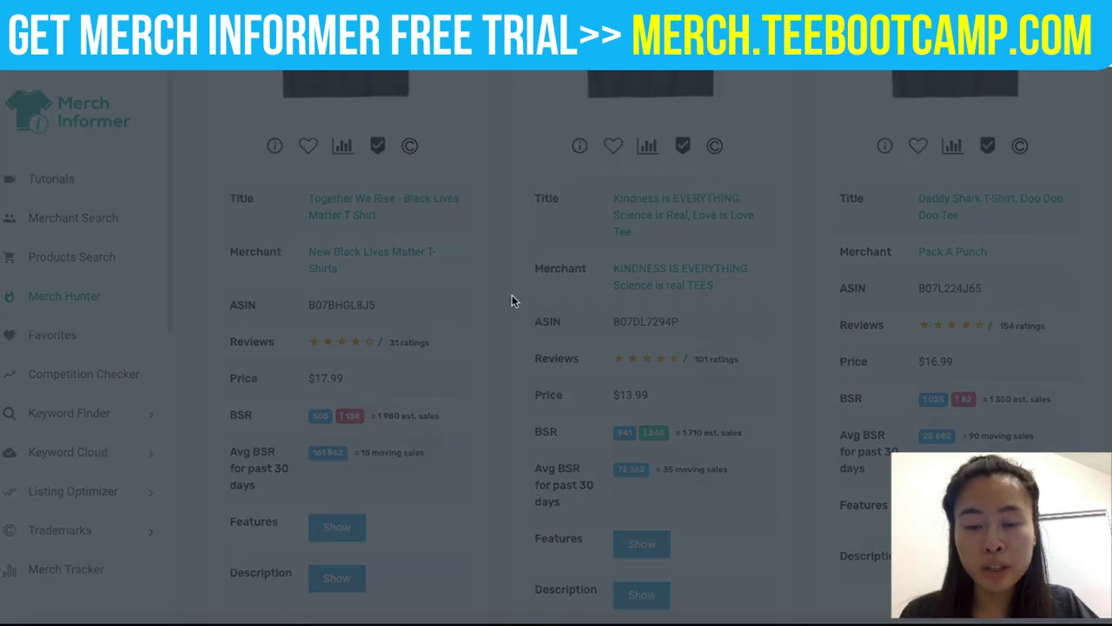
{"action": "scroll", "coordinate": [502, 346], "scroll_direction": "down", "scroll_amount": 5}
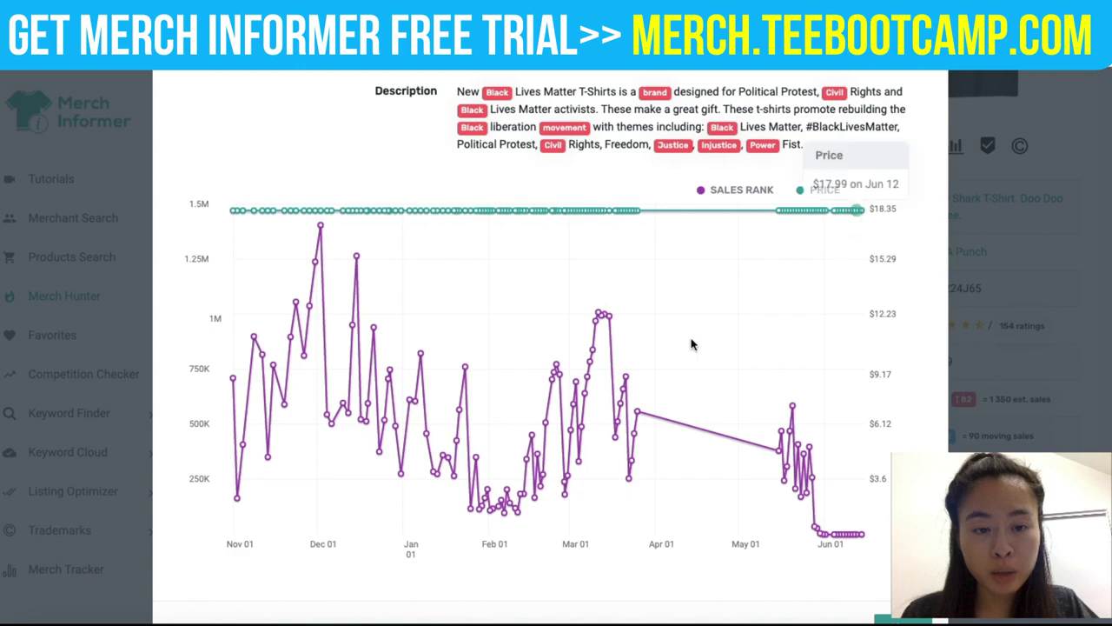
{"action": "left_click", "coordinate": [990, 188]}
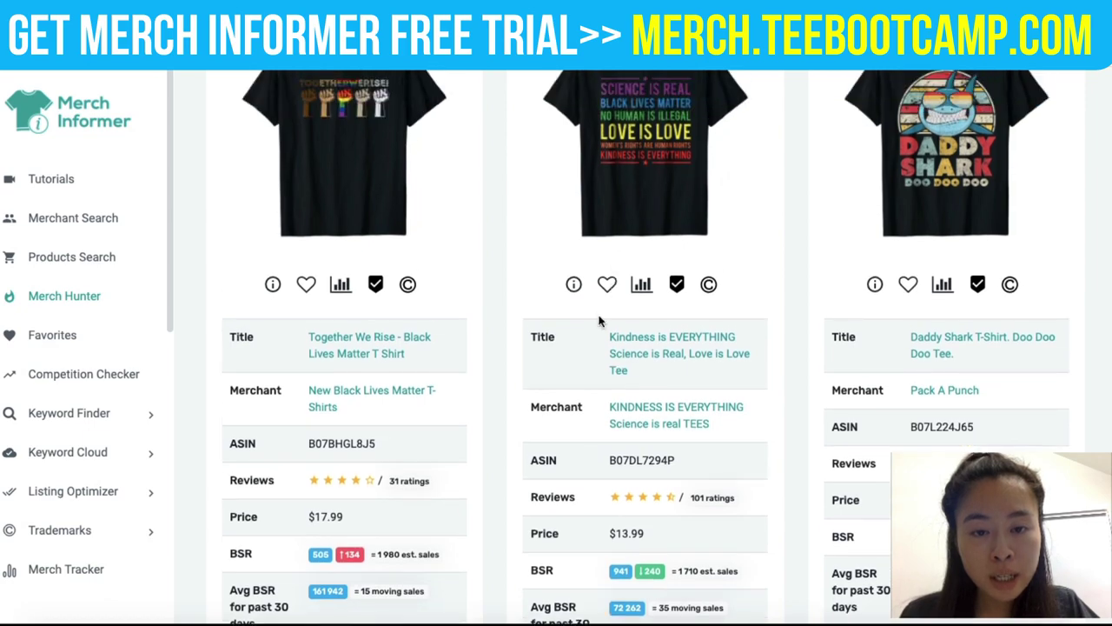
Step: View the item details and sales rank history of the Kindness is EVERYTHING tee, and close them
{"action": "left_click", "coordinate": [606, 284]}
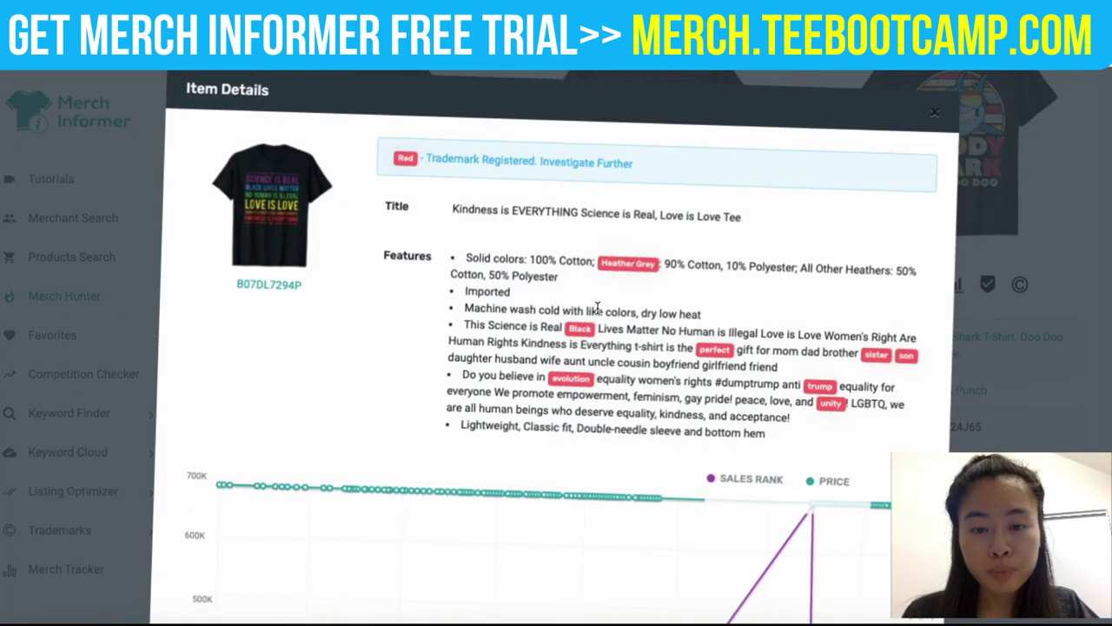
{"action": "scroll", "coordinate": [508, 341], "scroll_direction": "down", "scroll_amount": 5}
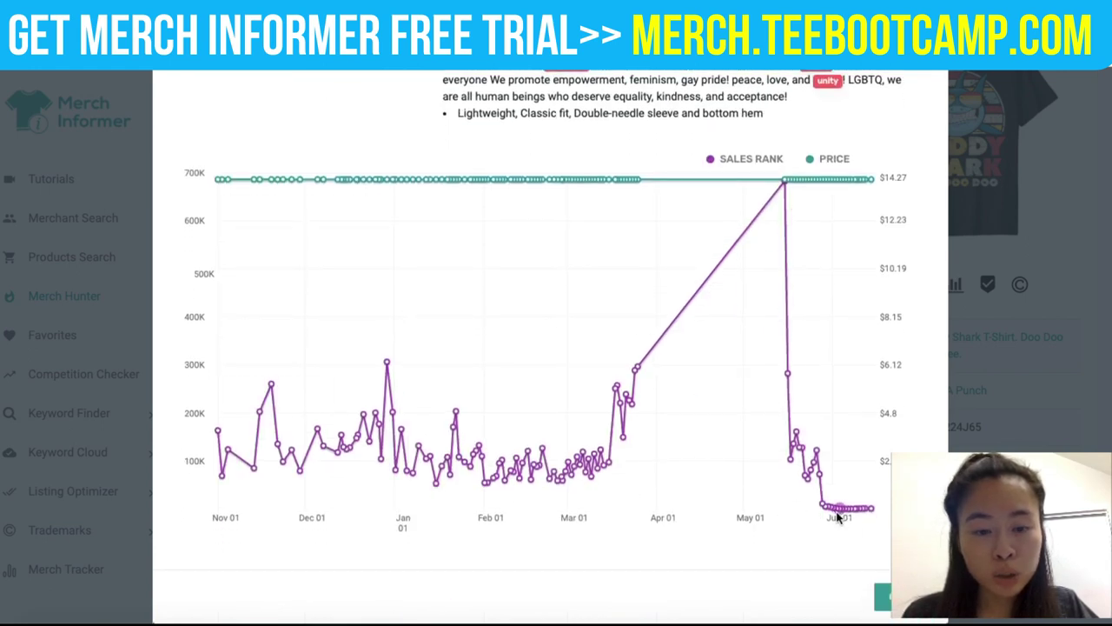
{"action": "left_click", "coordinate": [1039, 317]}
{"action": "scroll", "coordinate": [608, 326], "scroll_direction": "up", "scroll_amount": 3}
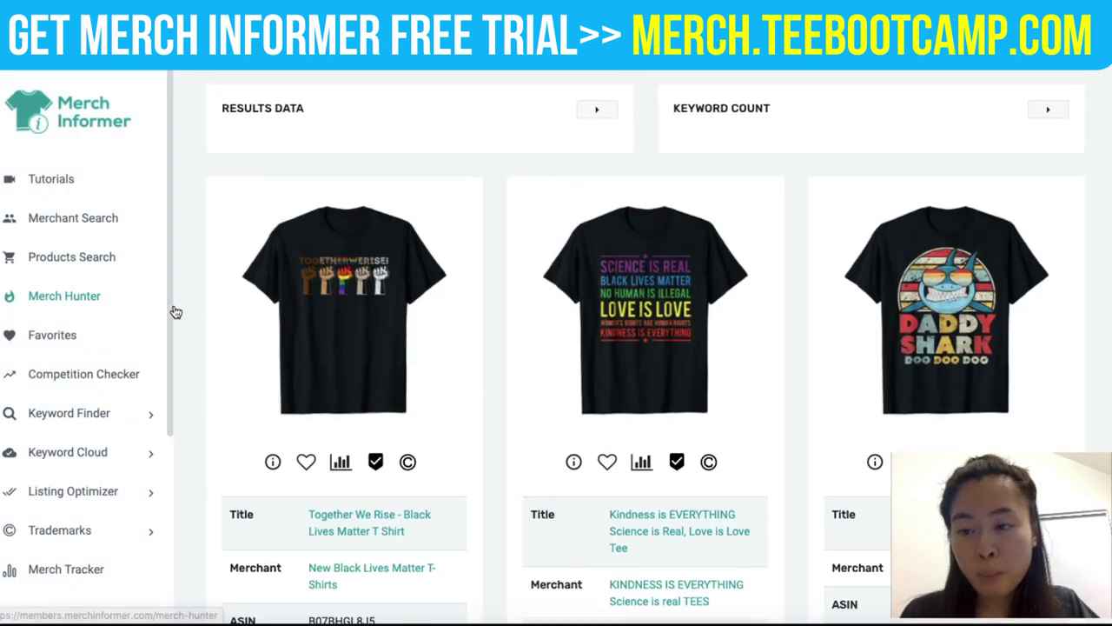
{"action": "scroll", "coordinate": [217, 314], "scroll_direction": "up", "scroll_amount": 2}
{"action": "scroll", "coordinate": [212, 316], "scroll_direction": "up", "scroll_amount": 5}
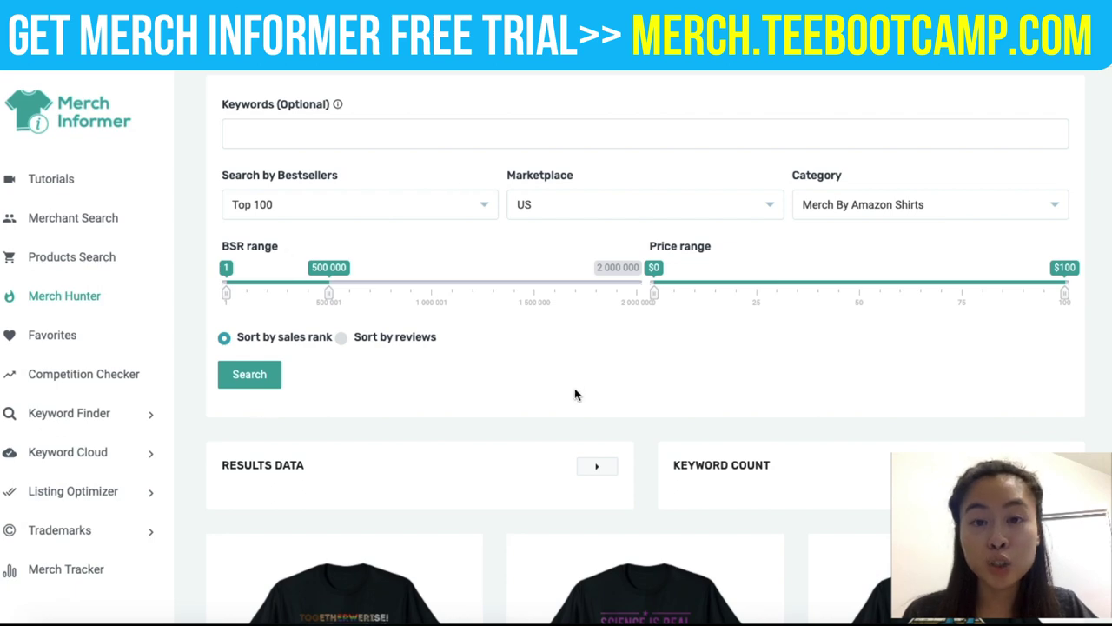
{"action": "scroll", "coordinate": [521, 434], "scroll_direction": "up", "scroll_amount": 2}
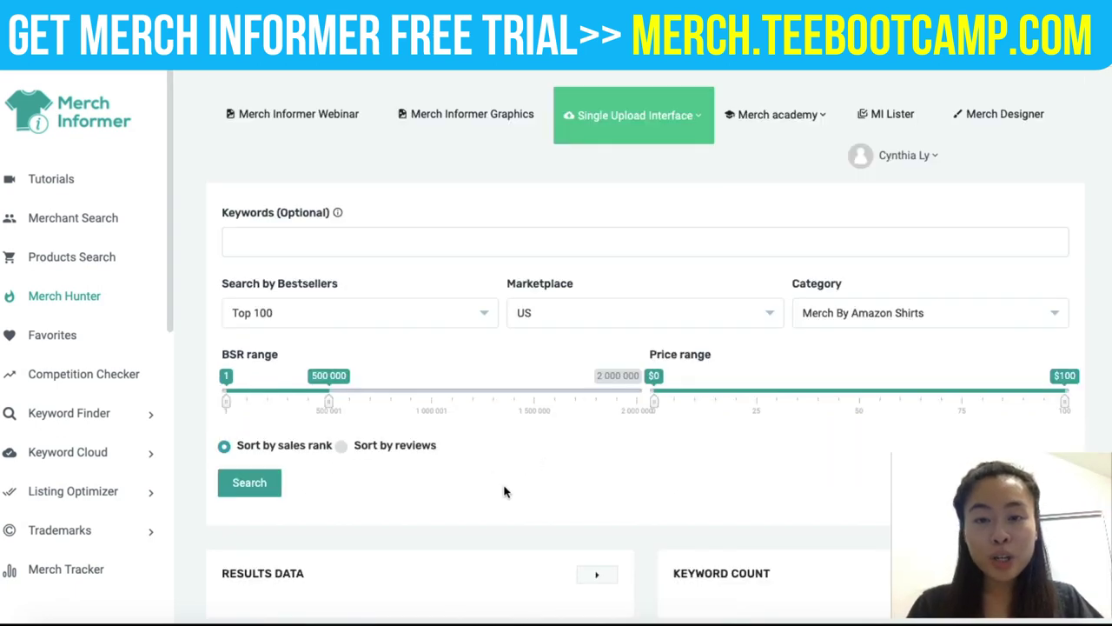
{"action": "scroll", "coordinate": [504, 487], "scroll_direction": "down", "scroll_amount": 7}
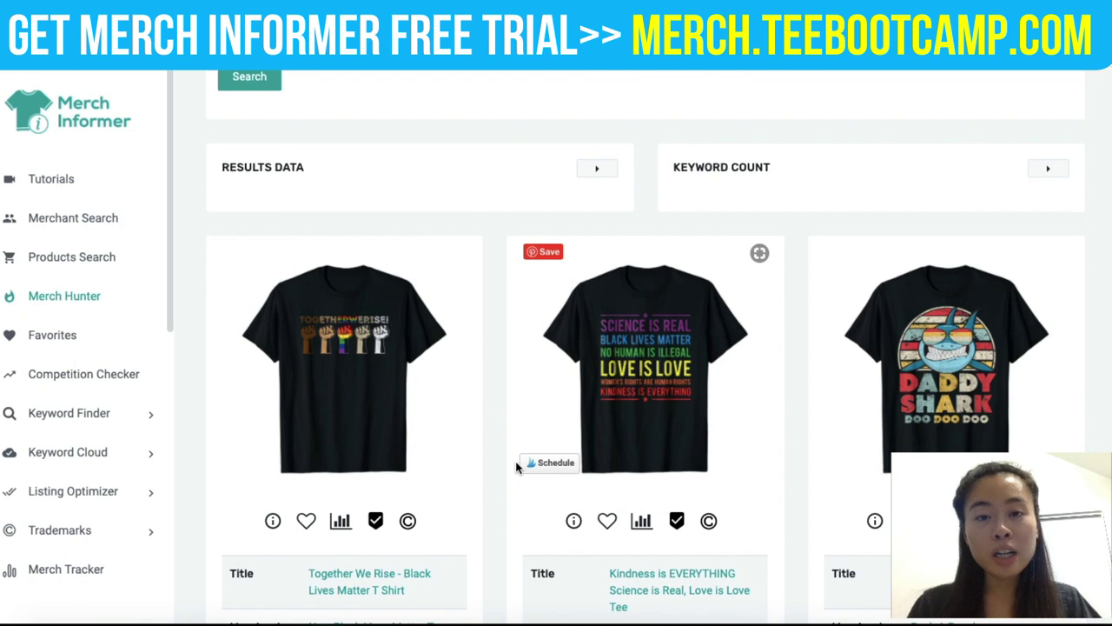
{"action": "scroll", "coordinate": [515, 467], "scroll_direction": "down", "scroll_amount": 1}
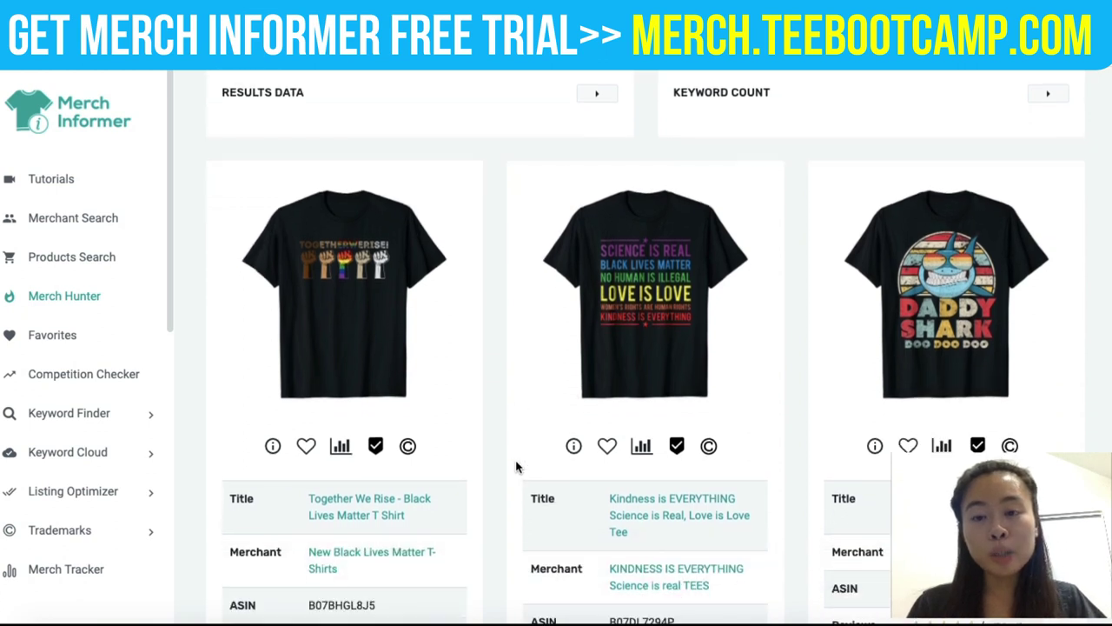
Step: Save the Together We Rise - Black Lives Matter T Shirt to the Favorites list
{"action": "scroll", "coordinate": [515, 467], "scroll_direction": "down", "scroll_amount": 1}
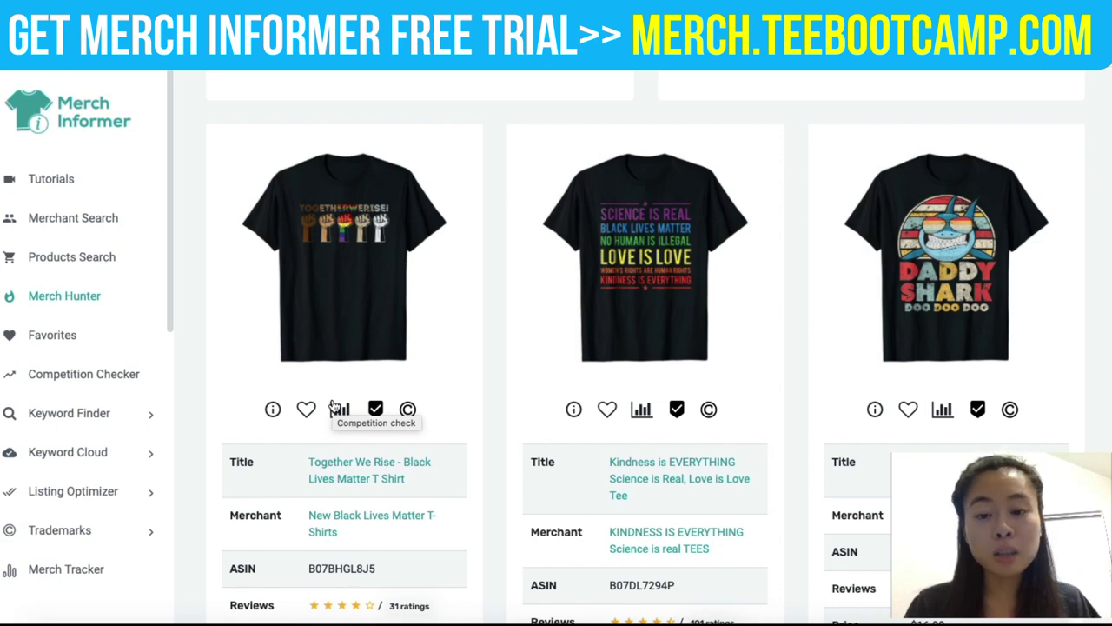
{"action": "scroll", "coordinate": [450, 396], "scroll_direction": "down", "scroll_amount": 1}
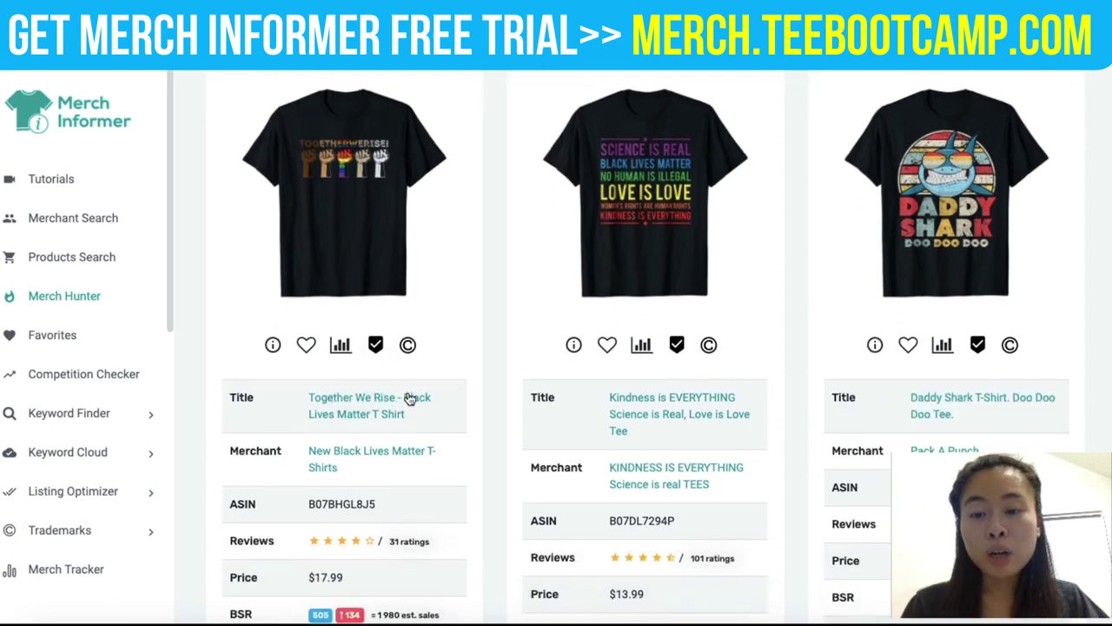
{"action": "left_click", "coordinate": [306, 346]}
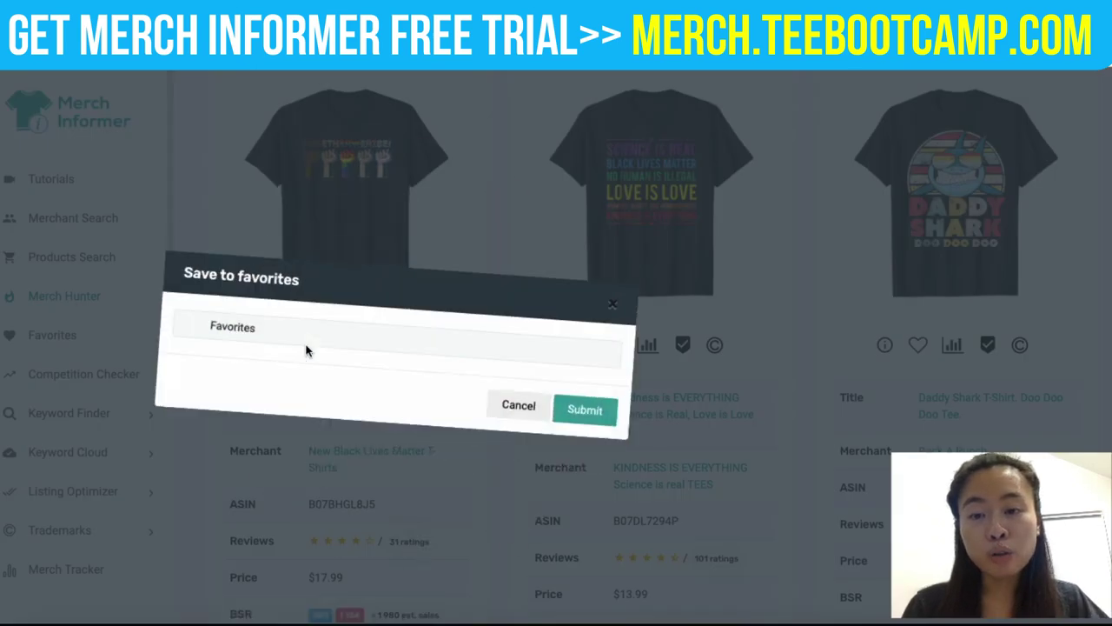
{"action": "left_click", "coordinate": [228, 335]}
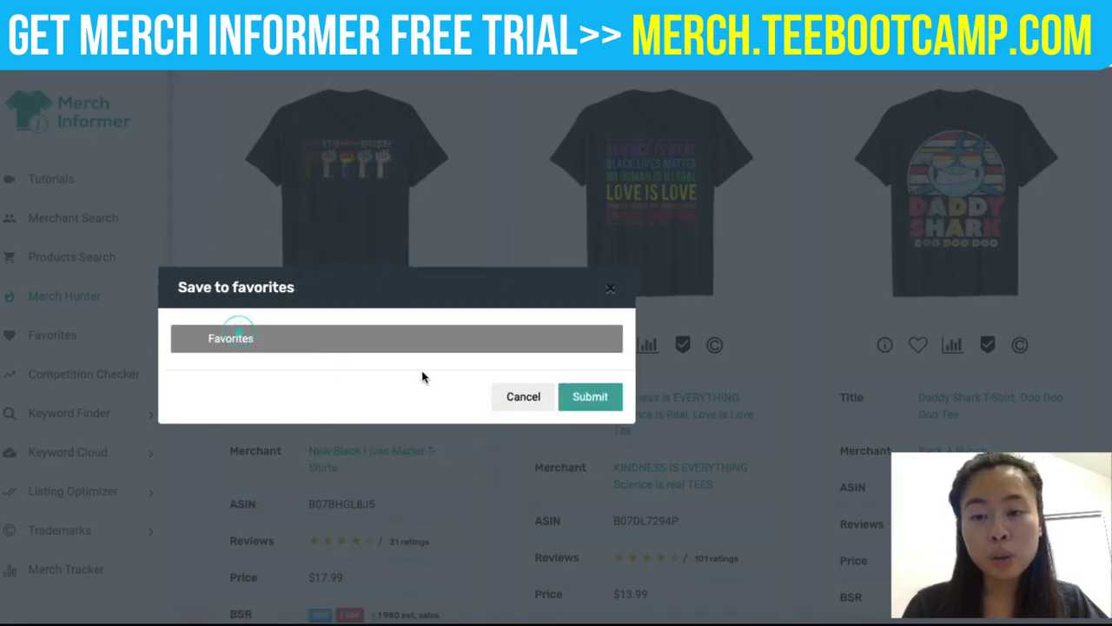
{"action": "left_click", "coordinate": [587, 402]}
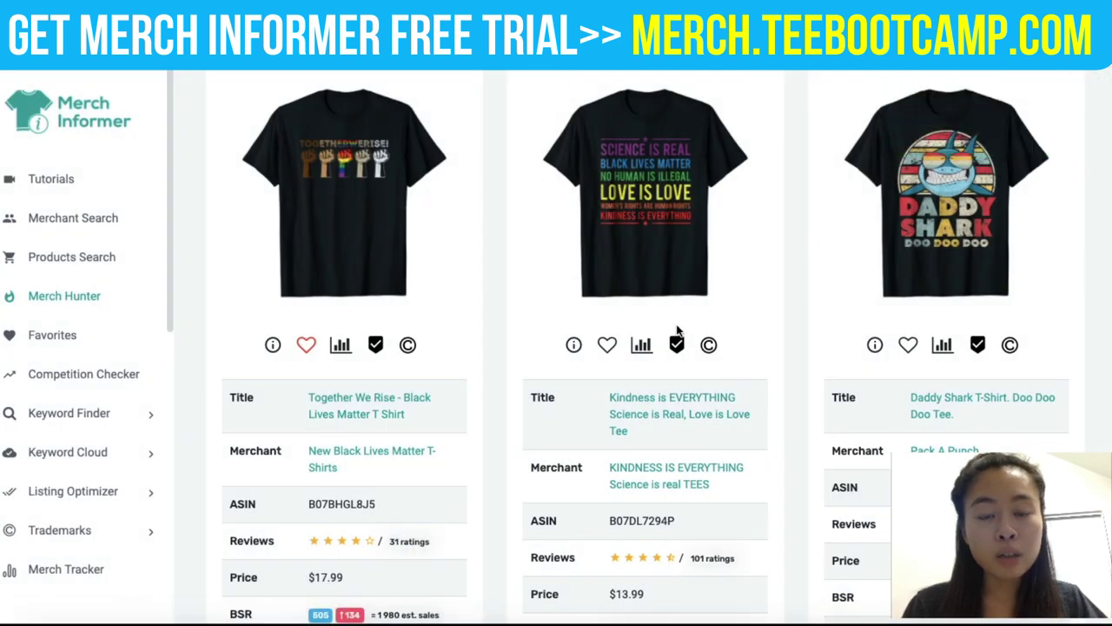
Step: Save the Kindness is EVERYTHING Science is Real, Love is Love Tee to the Favorites list
{"action": "left_click", "coordinate": [608, 344]}
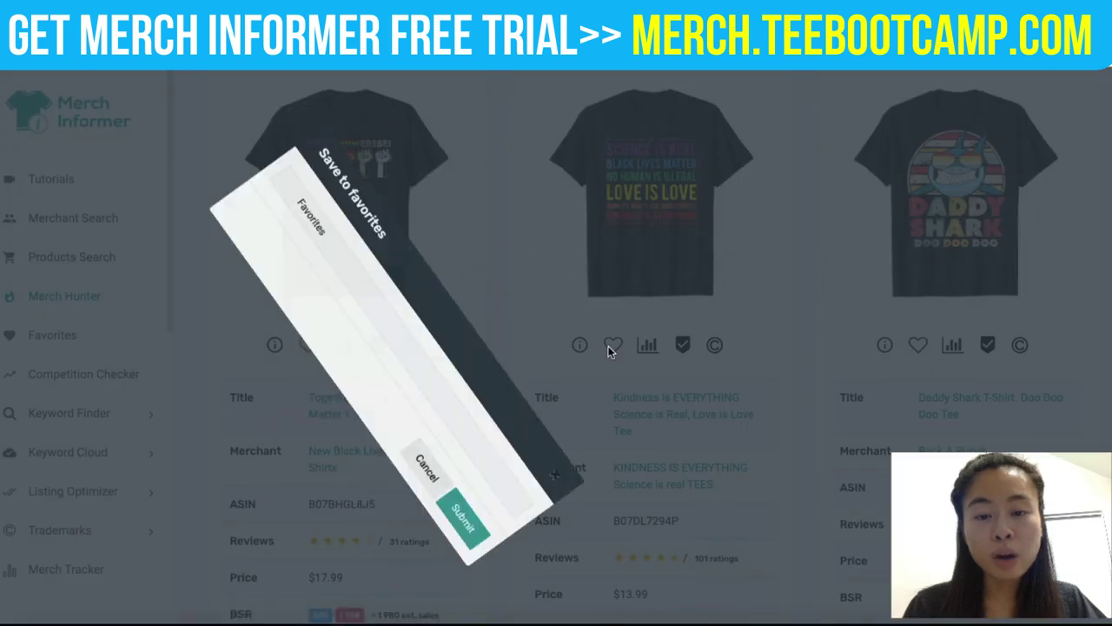
{"action": "left_click", "coordinate": [287, 348]}
{"action": "left_click", "coordinate": [588, 402]}
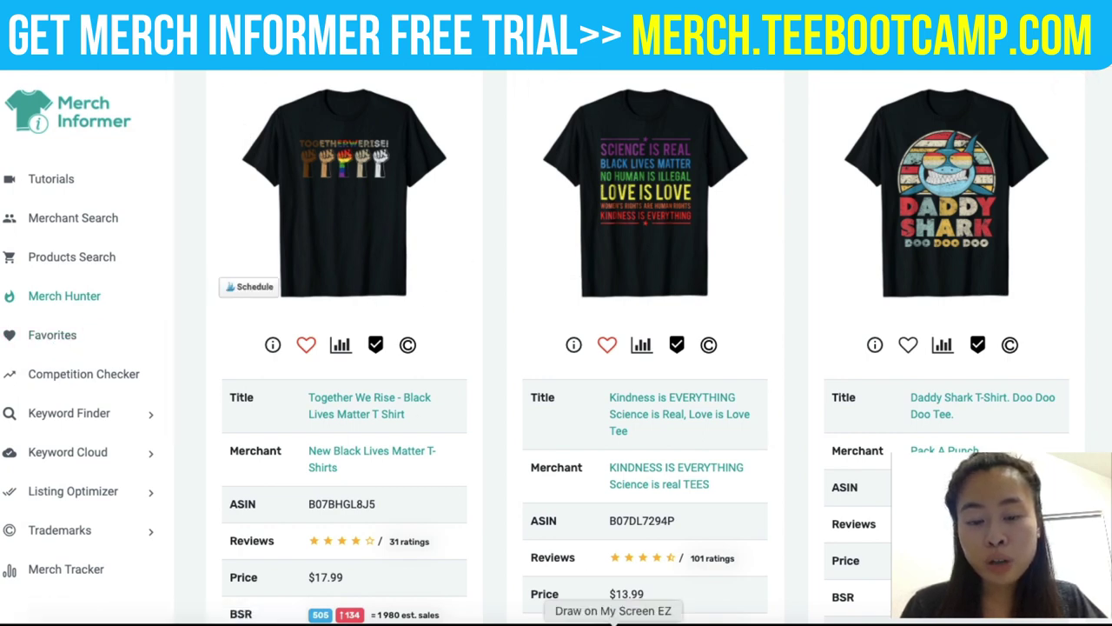
{"action": "mouse_move", "coordinate": [37, 351]}
{"action": "left_mouse_down"}
{"action": "mouse_move", "coordinate": [96, 355]}
{"action": "mouse_move", "coordinate": [24, 315]}
{"action": "mouse_move", "coordinate": [47, 355]}
{"action": "left_mouse_up"}
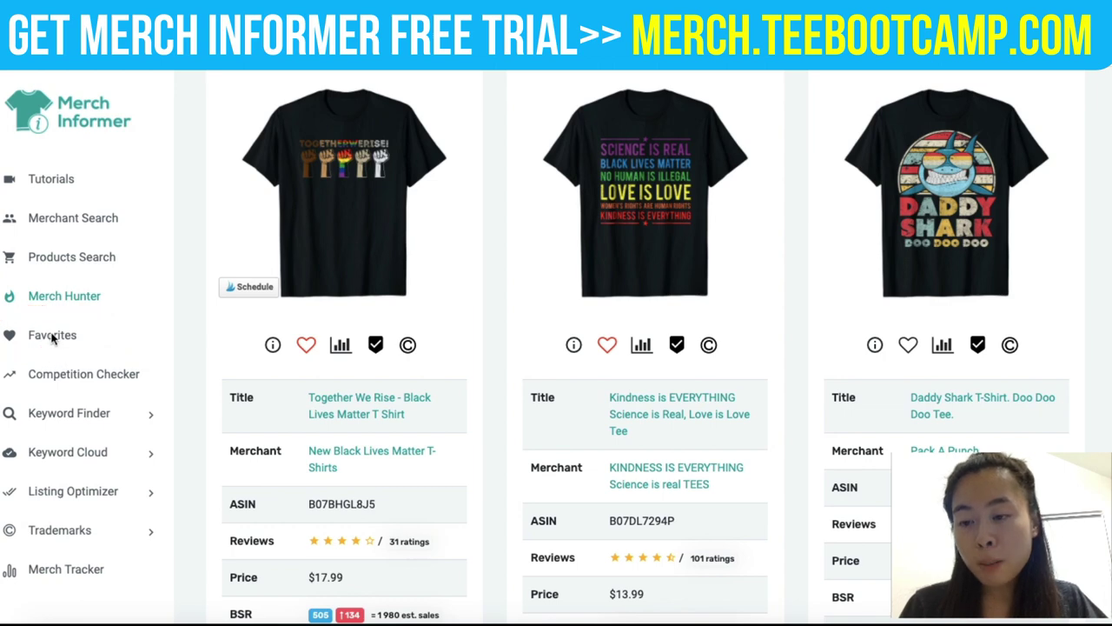
Step: Open the saved favorites and view the Favorites category
{"action": "left_click", "coordinate": [52, 337]}
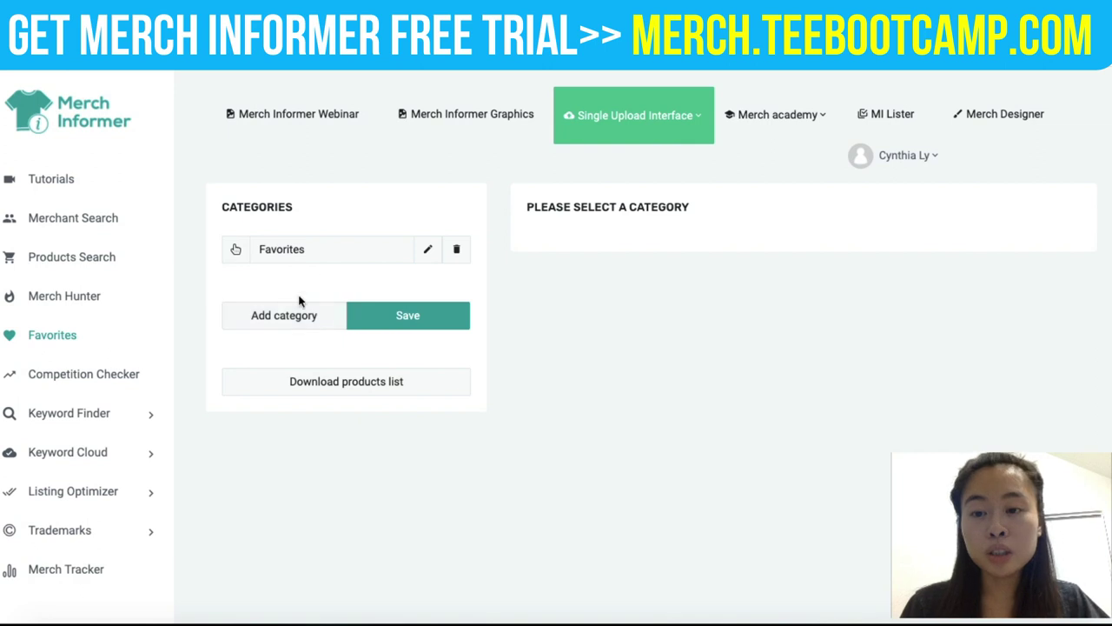
{"action": "left_click", "coordinate": [291, 250]}
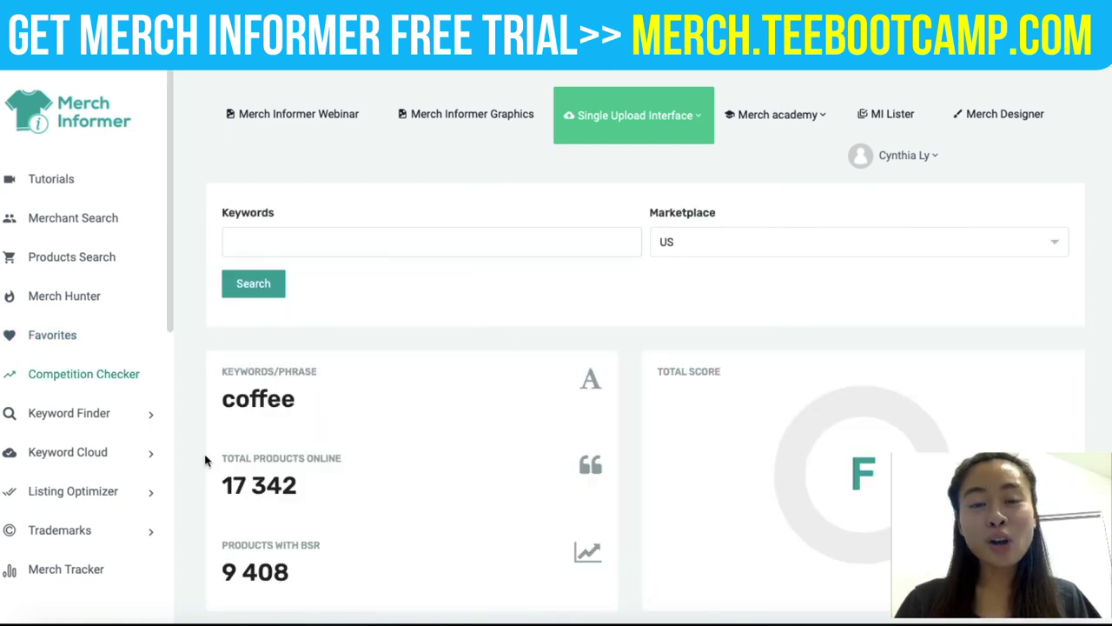
Step: Run a Competition Checker search for the keyword unicorn in the US marketplace
{"action": "mouse_move", "coordinate": [39, 401]}
{"action": "left_mouse_down"}
{"action": "mouse_move", "coordinate": [164, 387]}
{"action": "mouse_move", "coordinate": [7, 358]}
{"action": "mouse_move", "coordinate": [53, 393]}
{"action": "left_mouse_up"}
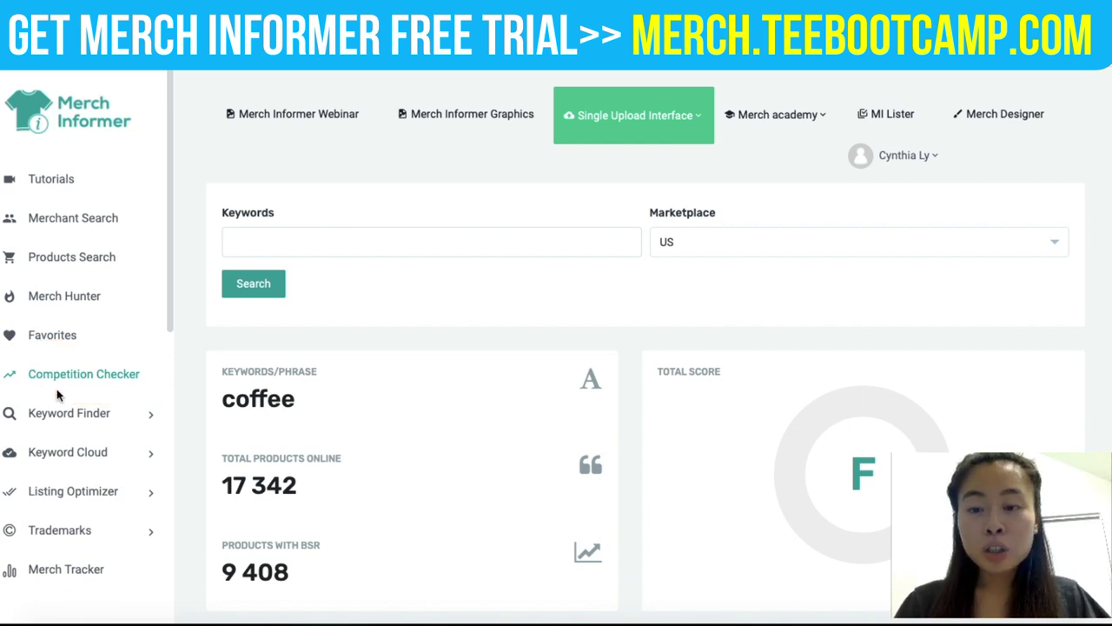
{"action": "left_click", "coordinate": [261, 244]}
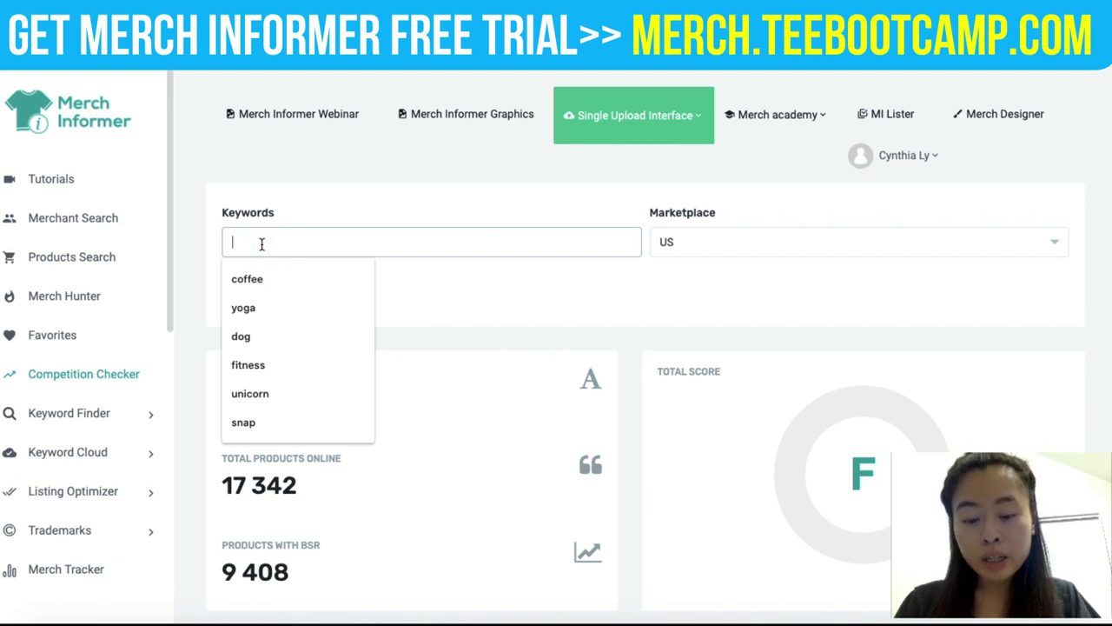
{"action": "type", "text": "unicorn"}
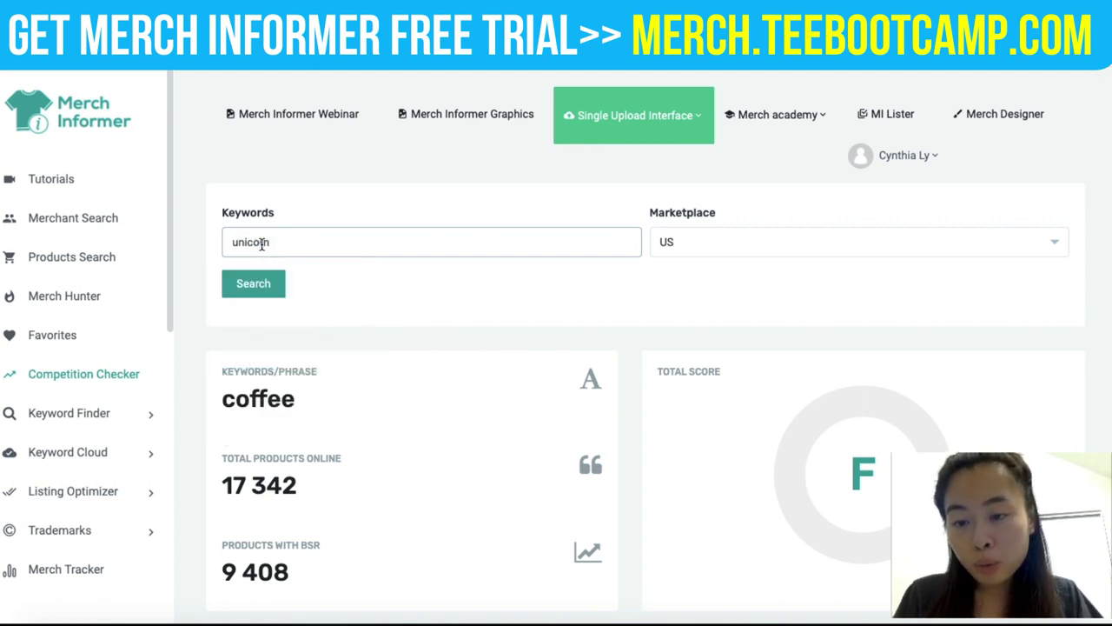
{"action": "key", "text": "Return"}
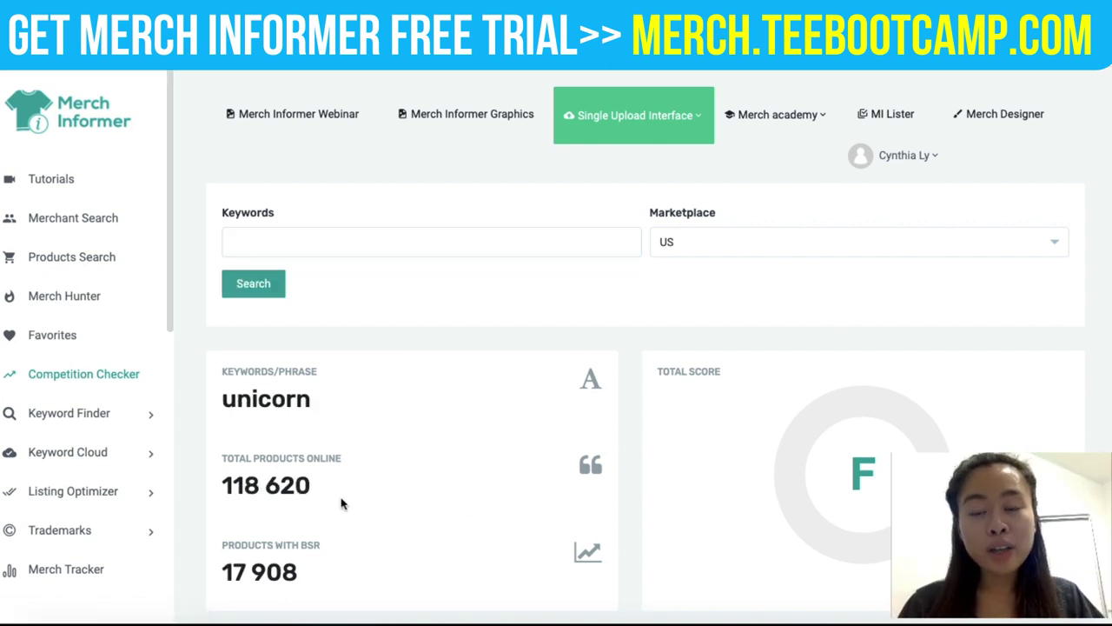
Step: Examine the unicorn competition results and compare the review ratings of the three bestselling shirts
{"action": "mouse_move", "coordinate": [281, 437]}
{"action": "left_mouse_down"}
{"action": "mouse_move", "coordinate": [179, 504]}
{"action": "mouse_move", "coordinate": [405, 474]}
{"action": "mouse_move", "coordinate": [247, 436]}
{"action": "left_mouse_up"}
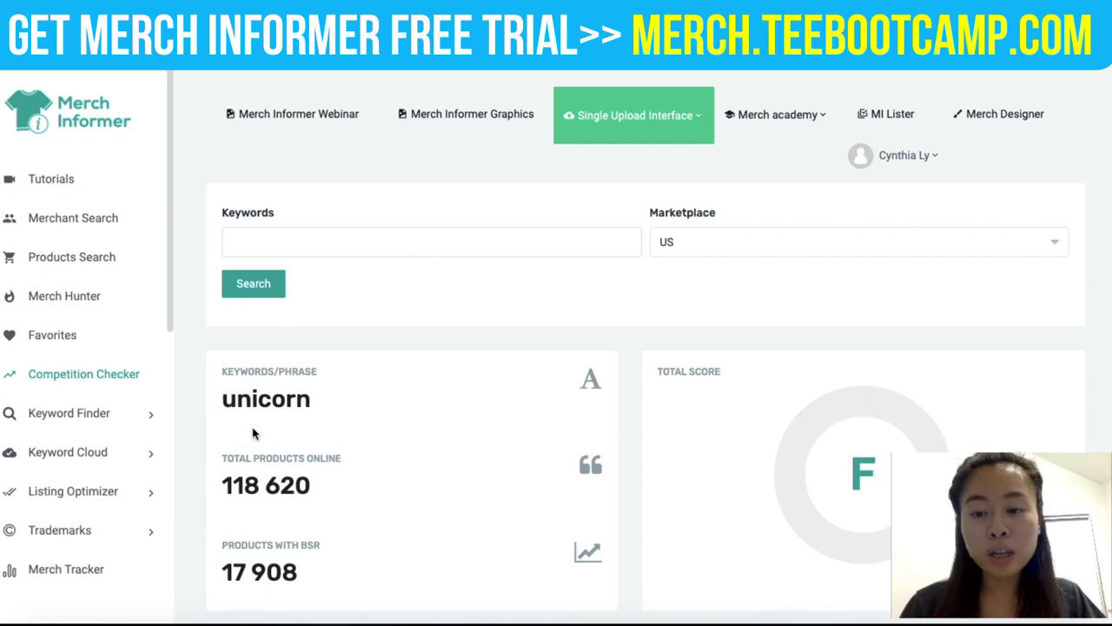
{"action": "scroll", "coordinate": [368, 434], "scroll_direction": "down", "scroll_amount": 10}
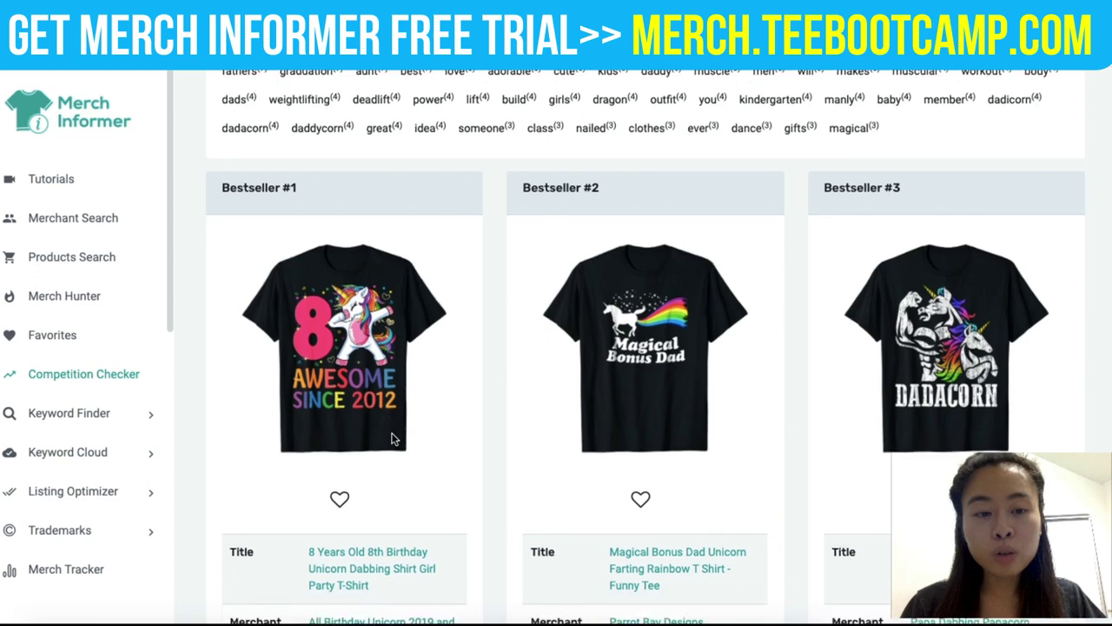
{"action": "scroll", "coordinate": [391, 439], "scroll_direction": "down", "scroll_amount": 1}
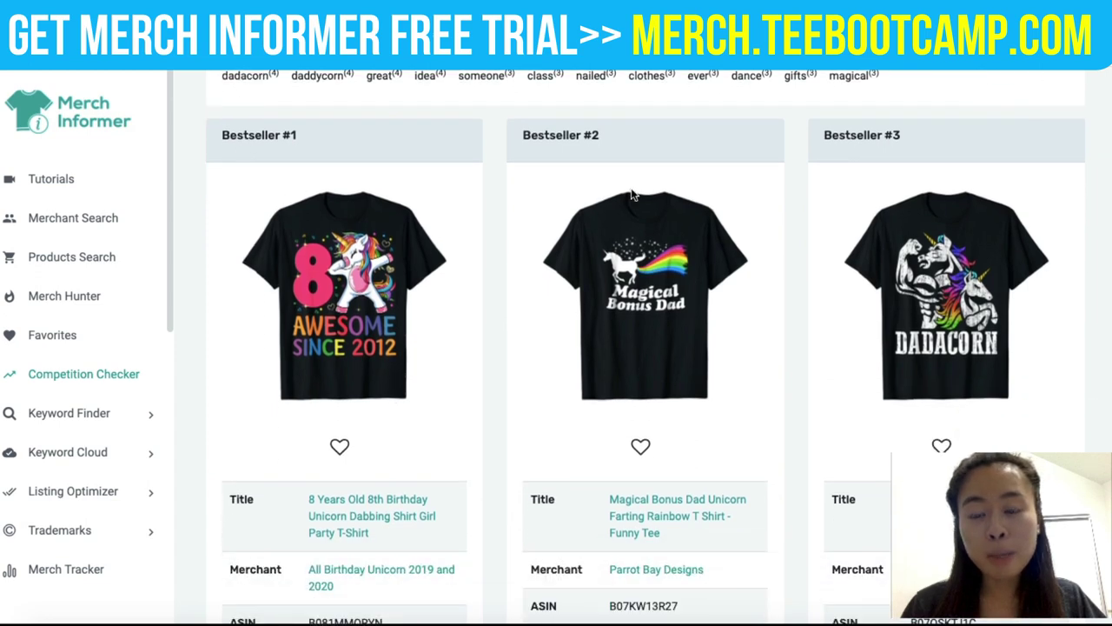
{"action": "scroll", "coordinate": [703, 310], "scroll_direction": "down", "scroll_amount": 3}
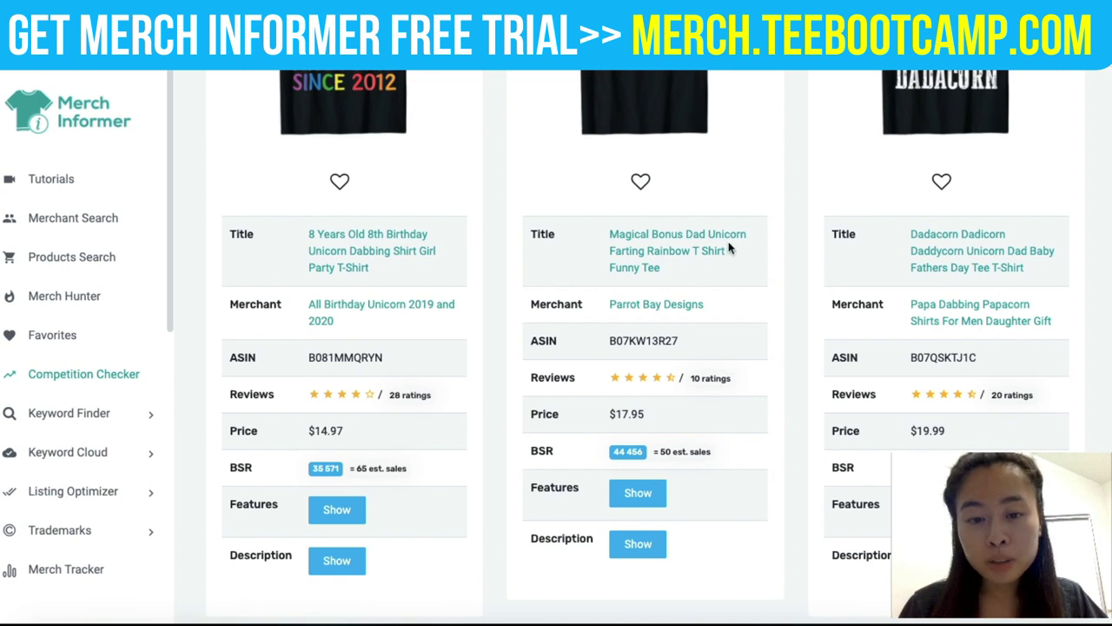
{"action": "left_click_drag", "start_coordinate": [351, 407], "coordinate": [439, 408]}
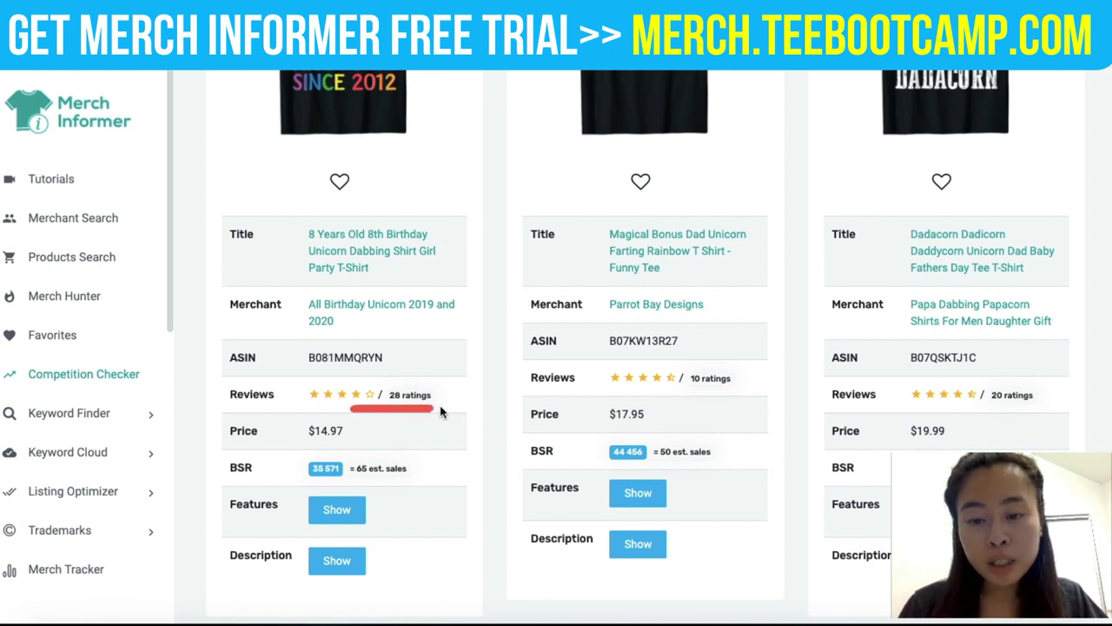
{"action": "left_click_drag", "start_coordinate": [639, 393], "coordinate": [673, 393]}
{"action": "left_click_drag", "start_coordinate": [754, 401], "coordinate": [755, 396]}
{"action": "left_click_drag", "start_coordinate": [898, 405], "coordinate": [1043, 405]}
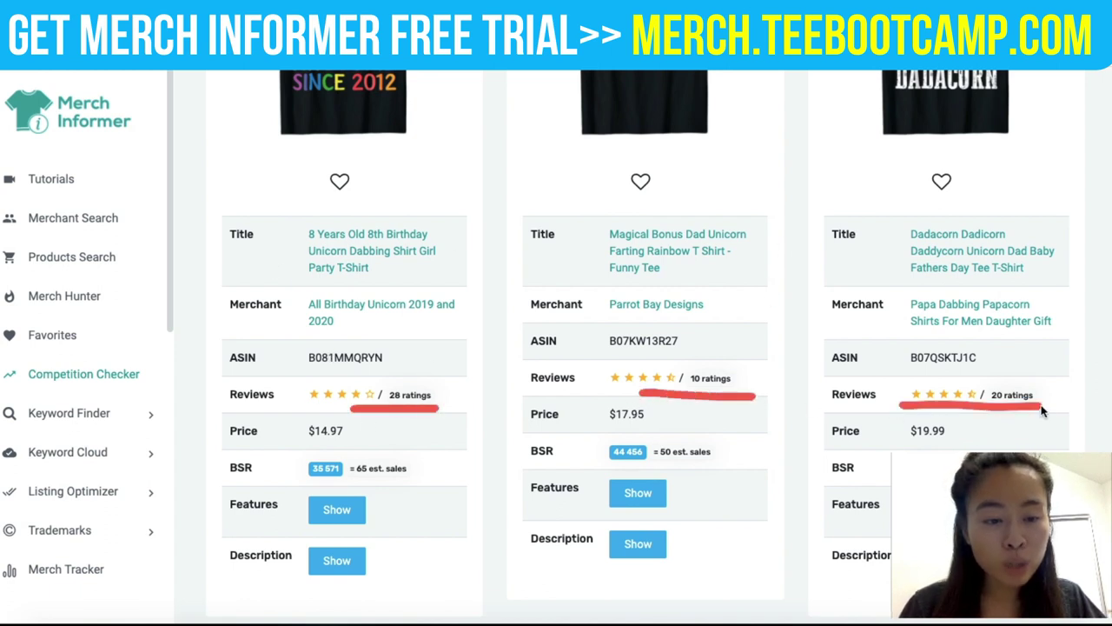
Step: Compare the prices of the three unicorn bestsellers and locate the features and description of Bestseller #1
{"action": "scroll", "coordinate": [678, 450], "scroll_direction": "down", "scroll_amount": 1}
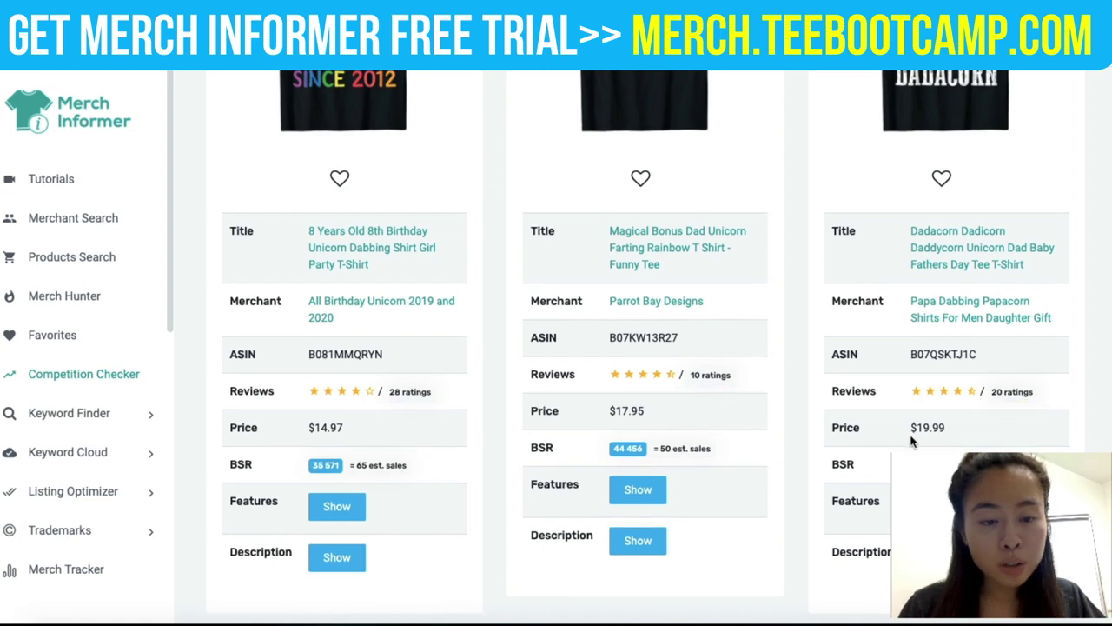
{"action": "left_click_drag", "start_coordinate": [907, 436], "coordinate": [967, 434]}
{"action": "left_click_drag", "start_coordinate": [611, 427], "coordinate": [679, 426]}
{"action": "left_click_drag", "start_coordinate": [294, 440], "coordinate": [346, 439]}
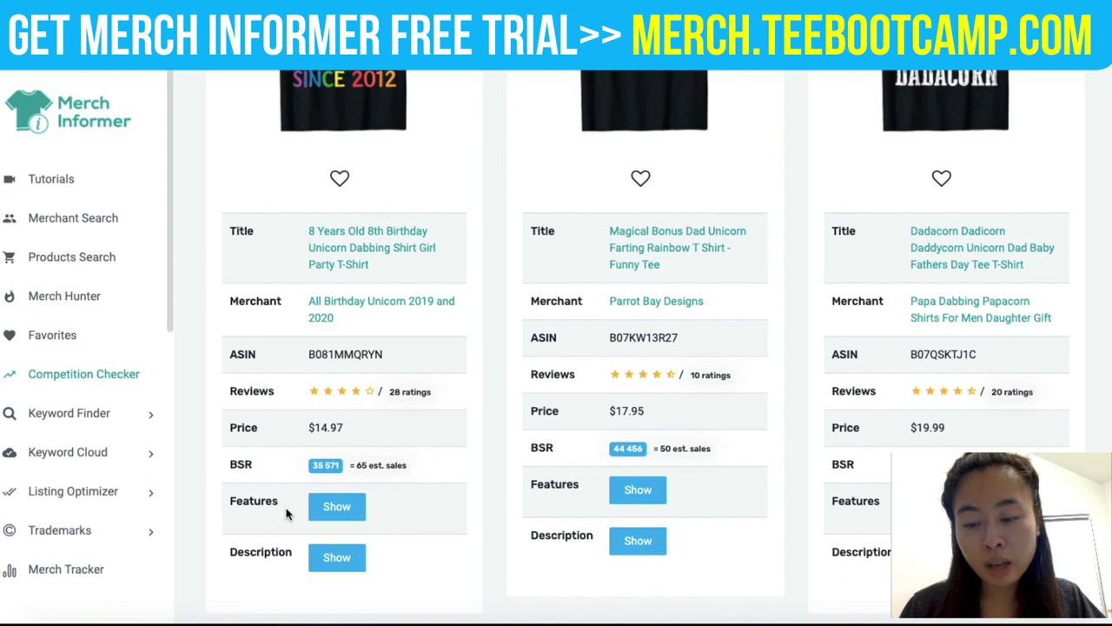
{"action": "scroll", "coordinate": [282, 511], "scroll_direction": "down", "scroll_amount": 1}
{"action": "mouse_move", "coordinate": [260, 510]}
{"action": "left_mouse_down"}
{"action": "mouse_move", "coordinate": [261, 469]}
{"action": "mouse_move", "coordinate": [272, 506]}
{"action": "mouse_move", "coordinate": [310, 538]}
{"action": "mouse_move", "coordinate": [228, 533]}
{"action": "mouse_move", "coordinate": [253, 520]}
{"action": "left_mouse_up"}
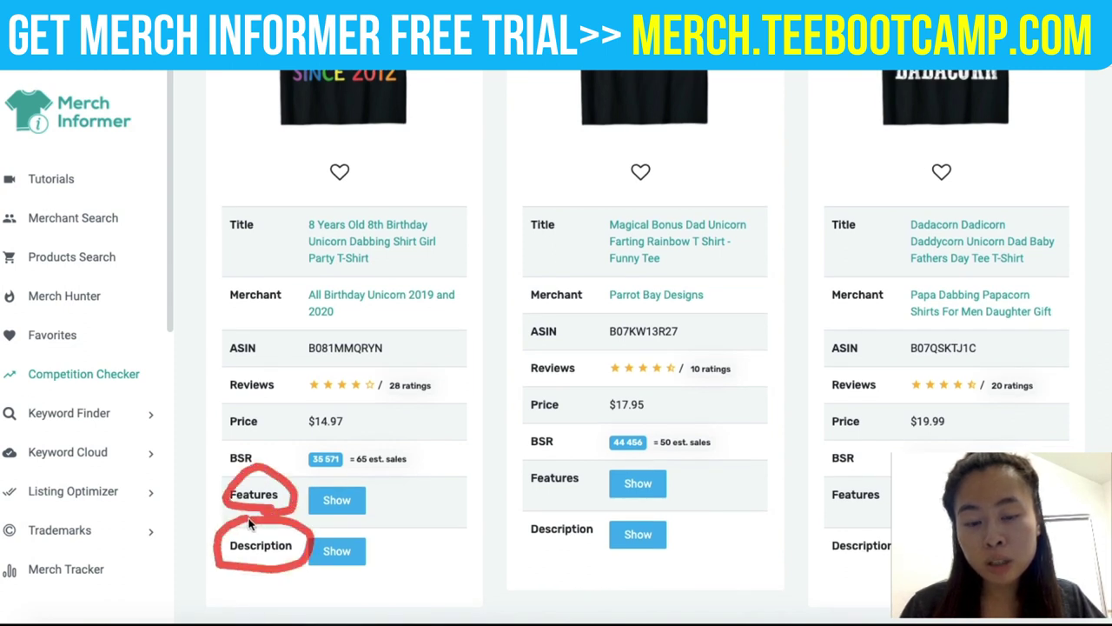
{"action": "scroll", "coordinate": [326, 493], "scroll_direction": "up", "scroll_amount": 3}
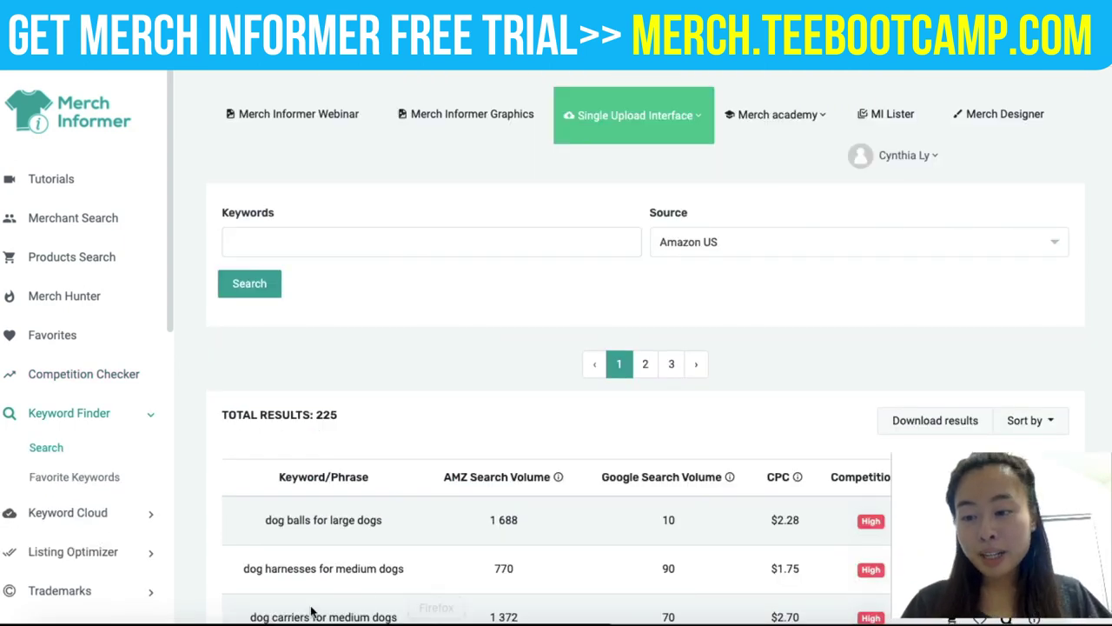
Step: Search the Keyword Finder for yoga with Amazon US as the source
{"action": "mouse_move", "coordinate": [70, 438]}
{"action": "left_mouse_down"}
{"action": "mouse_move", "coordinate": [176, 409]}
{"action": "mouse_move", "coordinate": [46, 381]}
{"action": "mouse_move", "coordinate": [42, 434]}
{"action": "mouse_move", "coordinate": [100, 439]}
{"action": "left_mouse_up"}
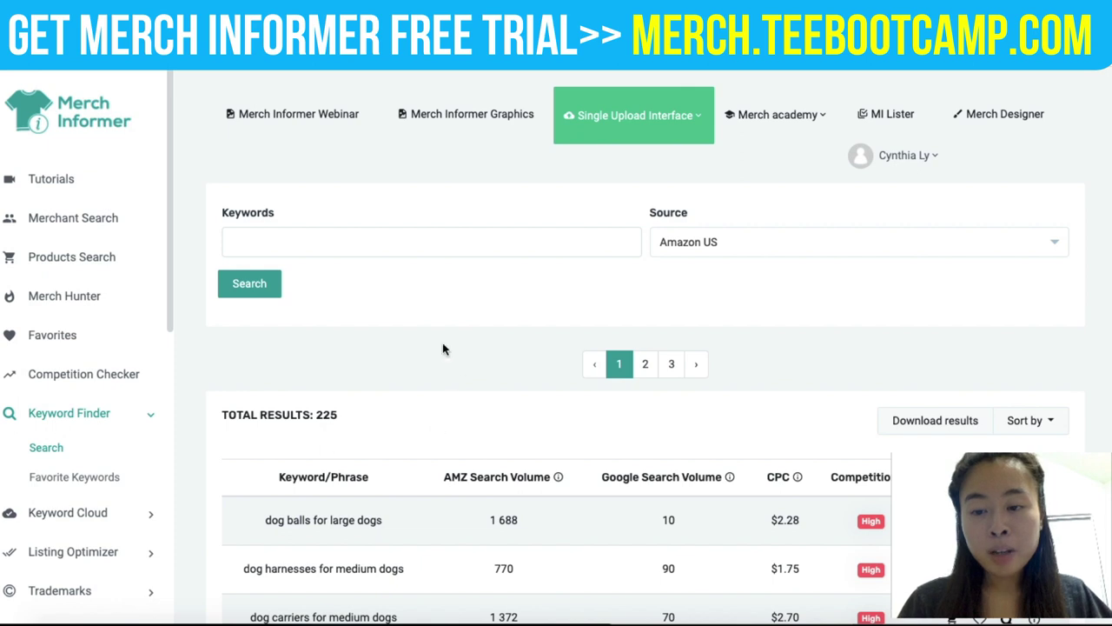
{"action": "left_click", "coordinate": [325, 238]}
{"action": "type", "text": "yoga"}
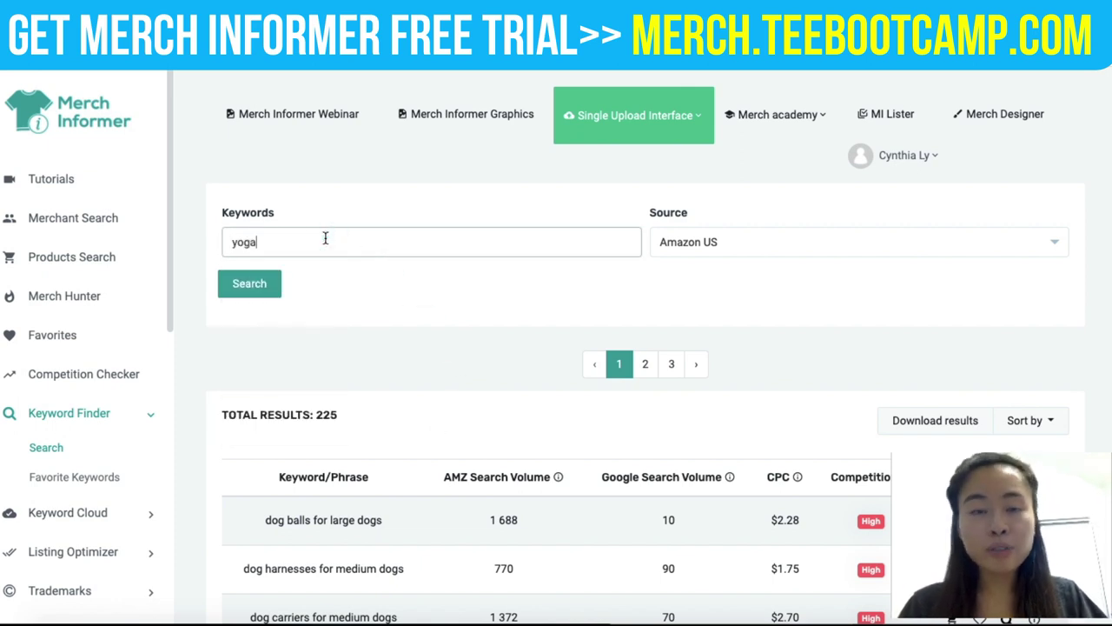
{"action": "key", "text": "Return"}
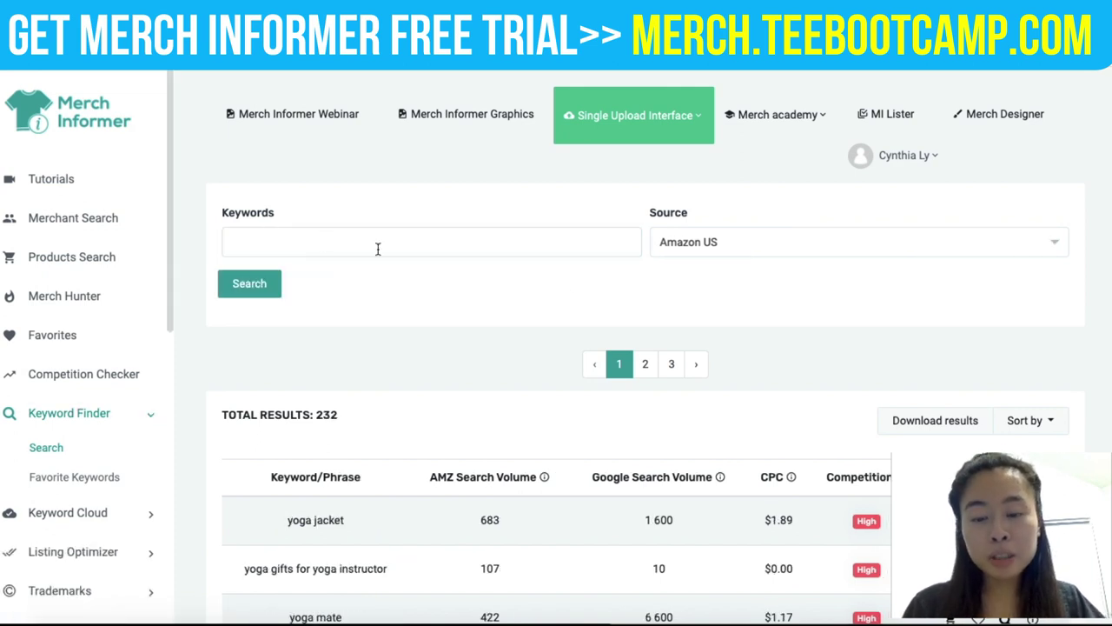
Step: Examine the yoga keyword results, including Google search volume, CPC and competition, for phrases usable in shirt listings
{"action": "scroll", "coordinate": [565, 304], "scroll_direction": "down", "scroll_amount": 3}
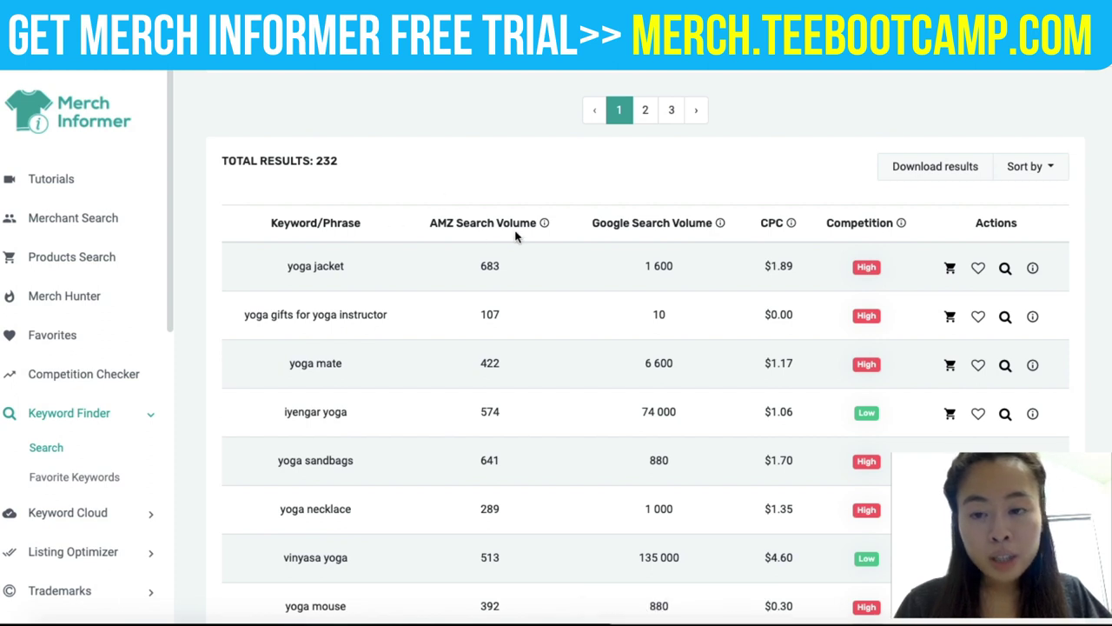
{"action": "mouse_move", "coordinate": [608, 202]}
{"action": "left_mouse_down"}
{"action": "mouse_move", "coordinate": [580, 235]}
{"action": "mouse_move", "coordinate": [729, 239]}
{"action": "mouse_move", "coordinate": [643, 193]}
{"action": "mouse_move", "coordinate": [605, 200]}
{"action": "left_mouse_up"}
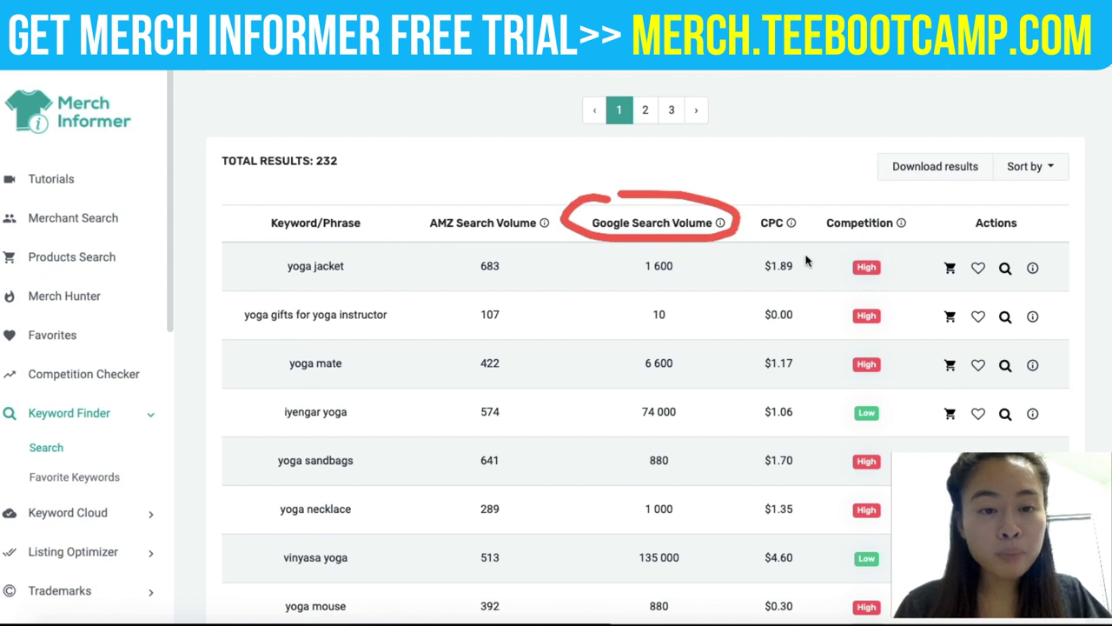
{"action": "mouse_move", "coordinate": [808, 238]}
{"action": "left_mouse_down"}
{"action": "mouse_move", "coordinate": [806, 210]}
{"action": "mouse_move", "coordinate": [772, 248]}
{"action": "mouse_move", "coordinate": [919, 219]}
{"action": "mouse_move", "coordinate": [848, 243]}
{"action": "left_mouse_up"}
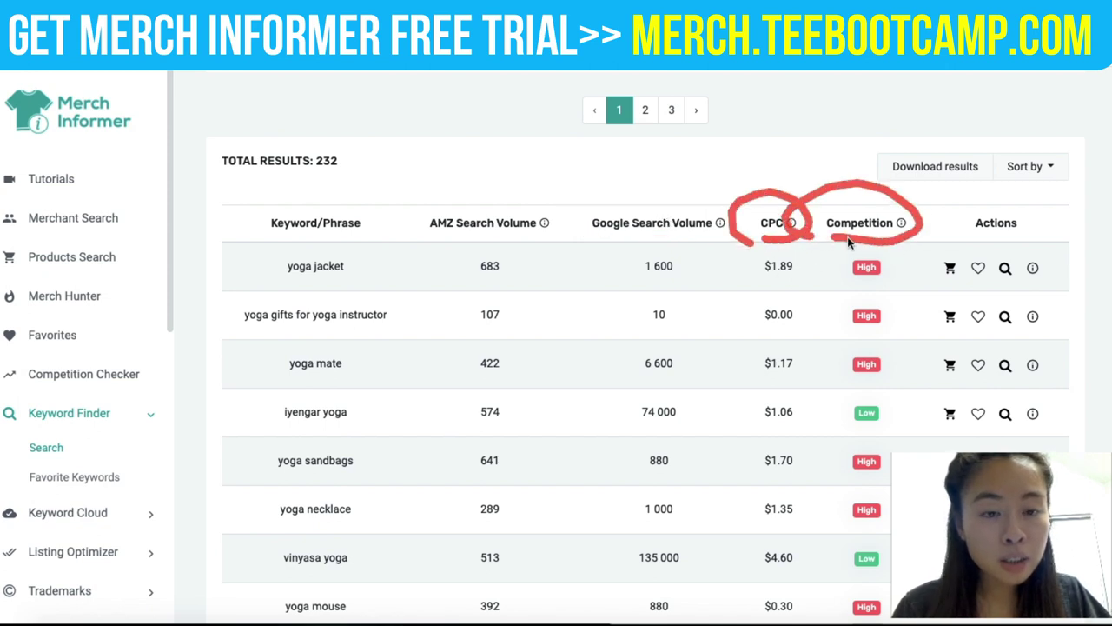
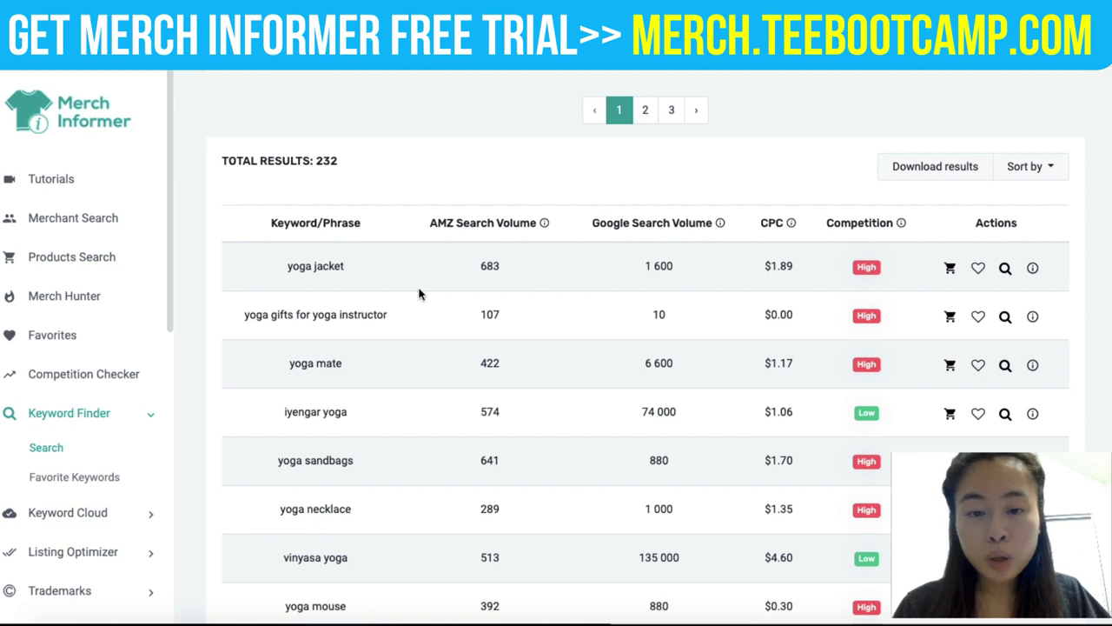
{"action": "scroll", "coordinate": [417, 294], "scroll_direction": "down", "scroll_amount": 1}
{"action": "scroll", "coordinate": [408, 292], "scroll_direction": "down", "scroll_amount": 1}
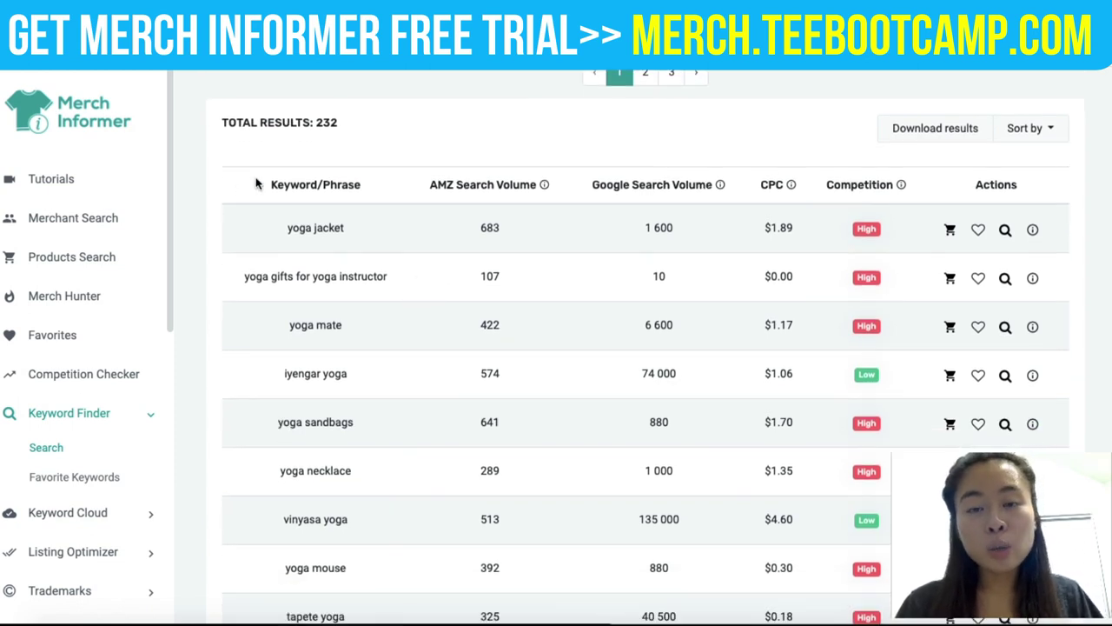
{"action": "scroll", "coordinate": [260, 181], "scroll_direction": "down", "scroll_amount": 1}
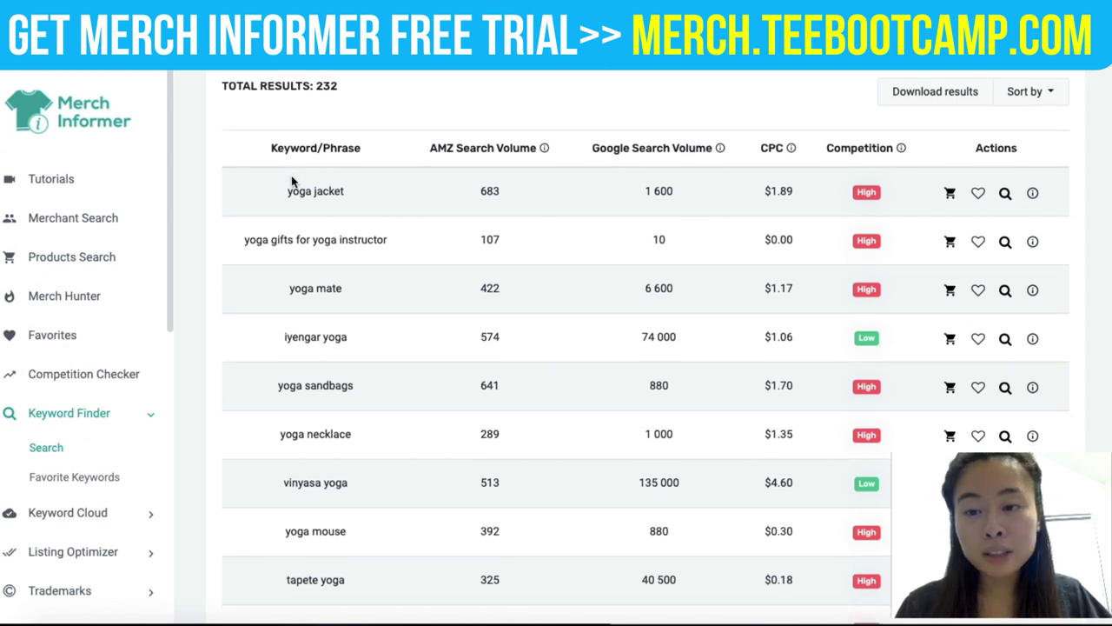
{"action": "scroll", "coordinate": [293, 181], "scroll_direction": "down", "scroll_amount": 2}
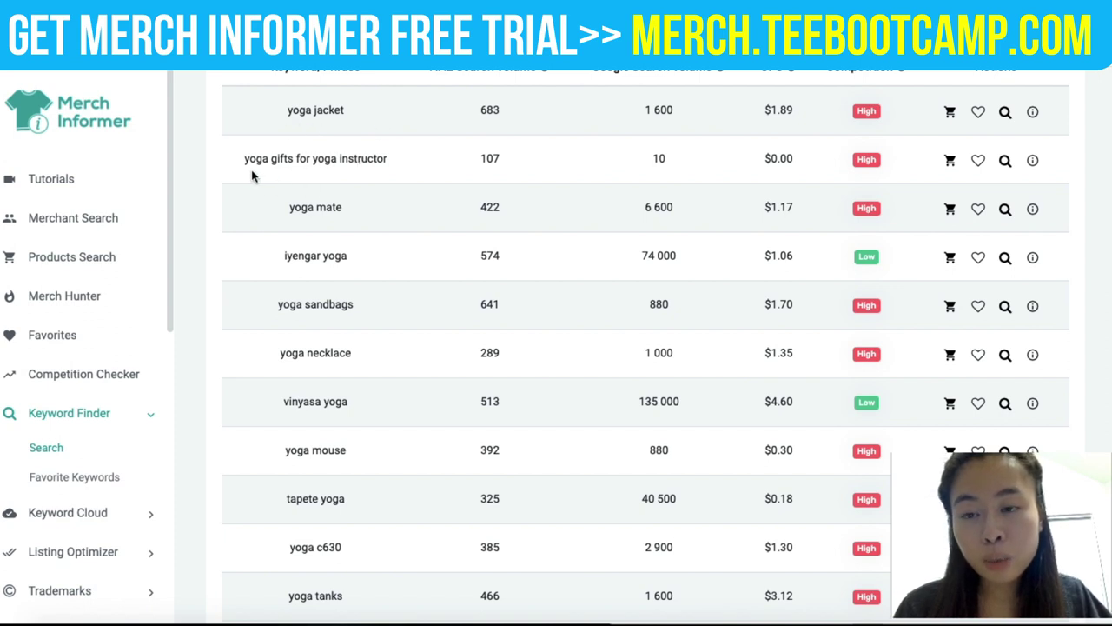
{"action": "left_click_drag", "start_coordinate": [253, 176], "coordinate": [293, 174]}
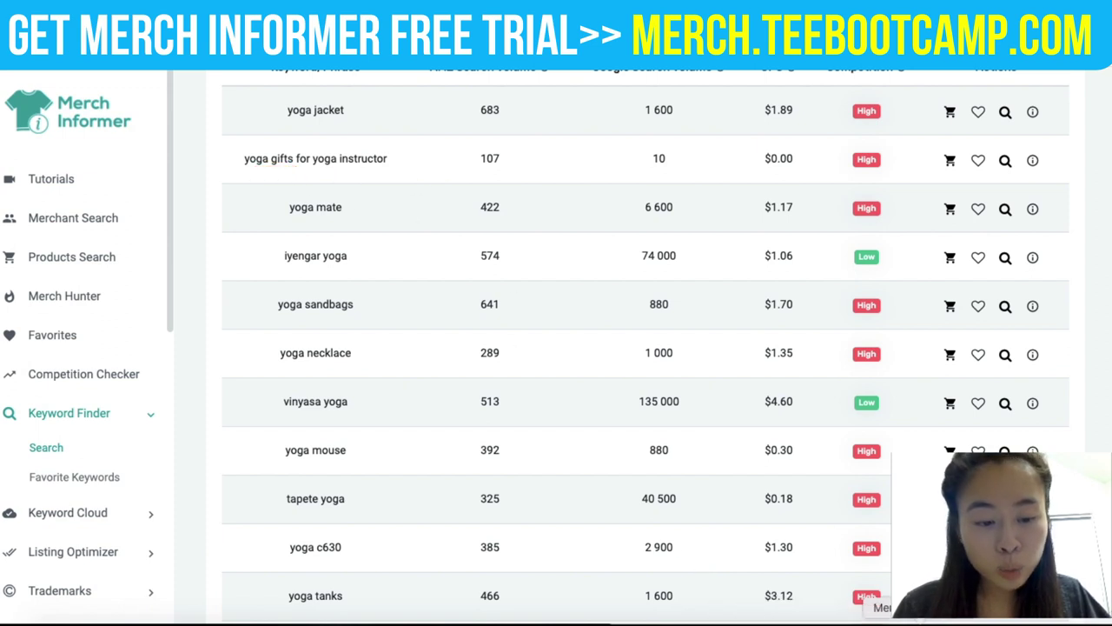
Step: Switch to Microsoft Word, note the keyword "Yoga gift" in the blank document, and return to the keyword results
{"action": "left_click", "coordinate": [583, 619]}
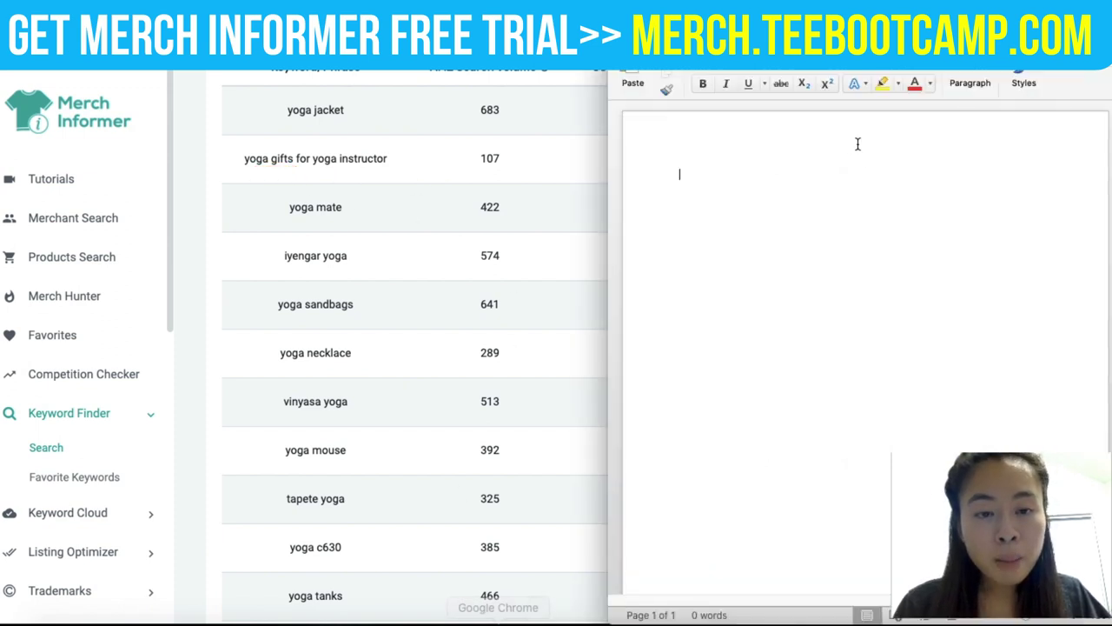
{"action": "type", "text": "yoga"}
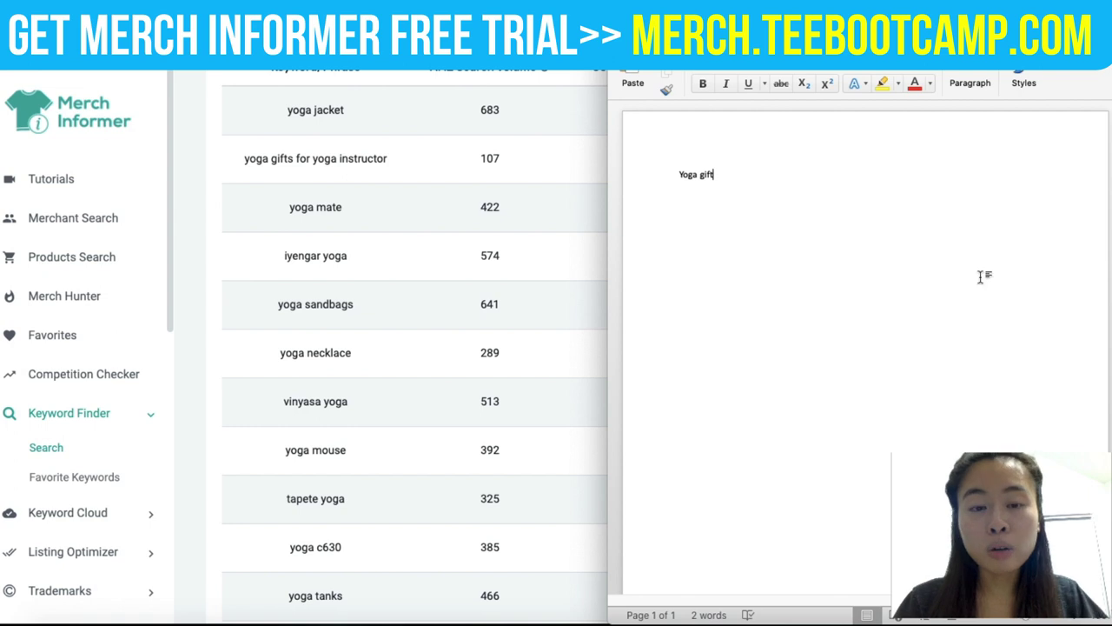
{"action": "left_click", "coordinate": [423, 243]}
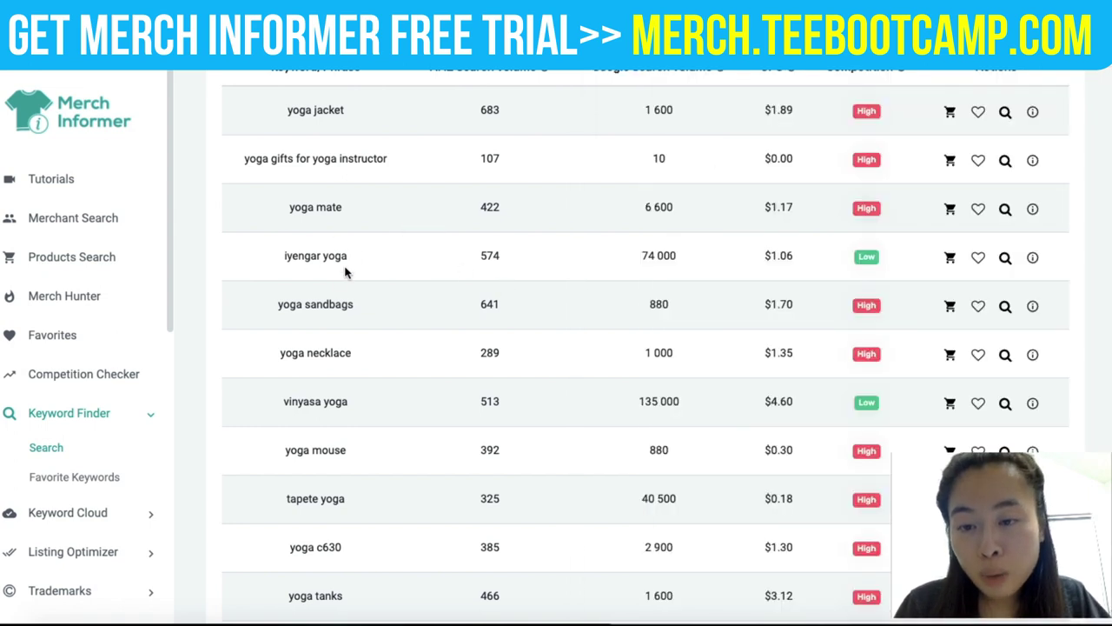
Step: Add "Yoga necklace" on a new line of the Word keyword list and return to the Keyword Finder results
{"action": "scroll", "coordinate": [300, 327], "scroll_direction": "down", "scroll_amount": 1}
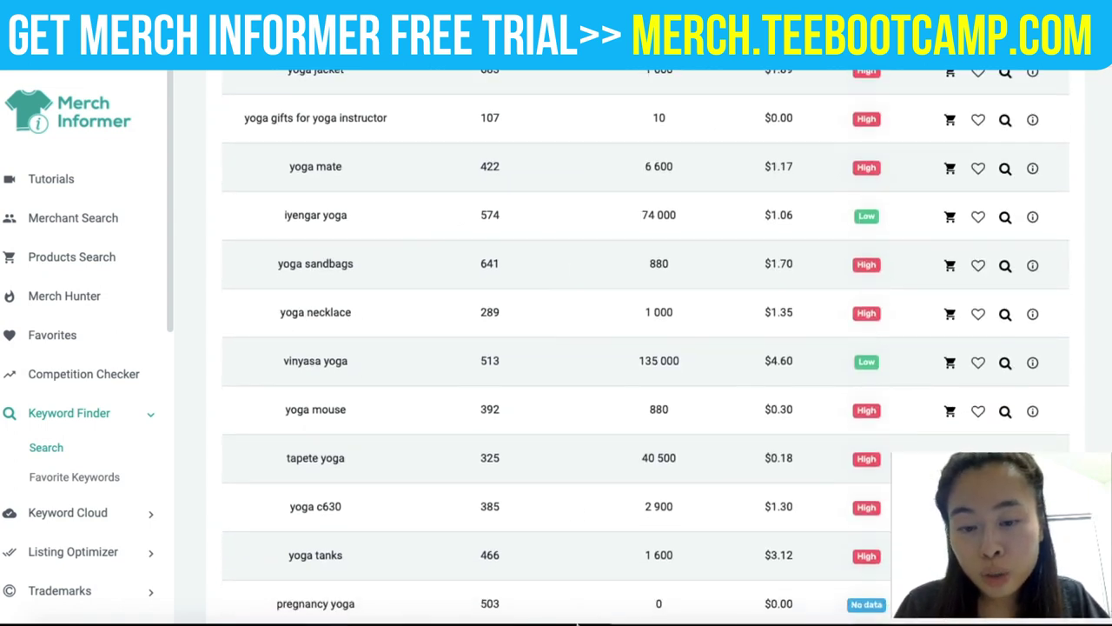
{"action": "left_click", "coordinate": [585, 620]}
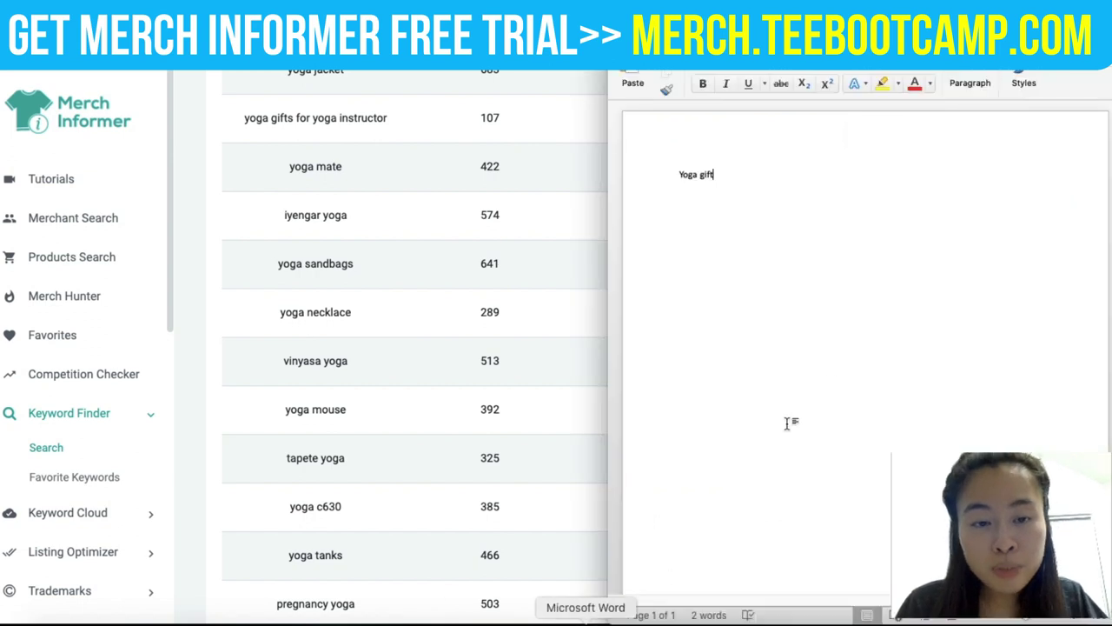
{"action": "type", "text": "Yoga nec"}
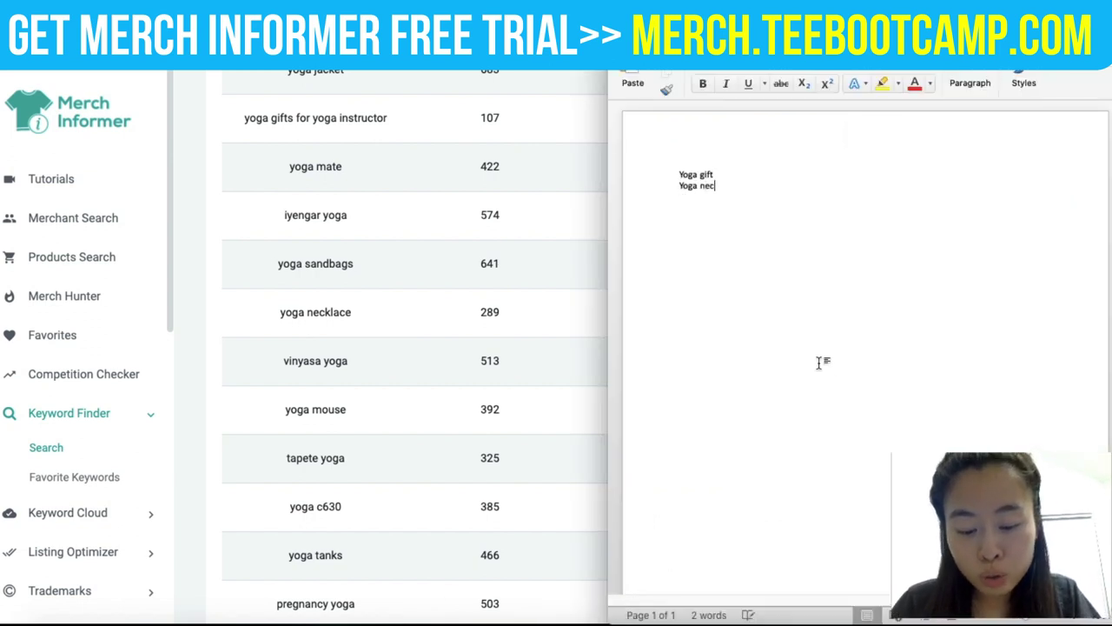
{"action": "type", "text": "klace"}
{"action": "left_click", "coordinate": [446, 327]}
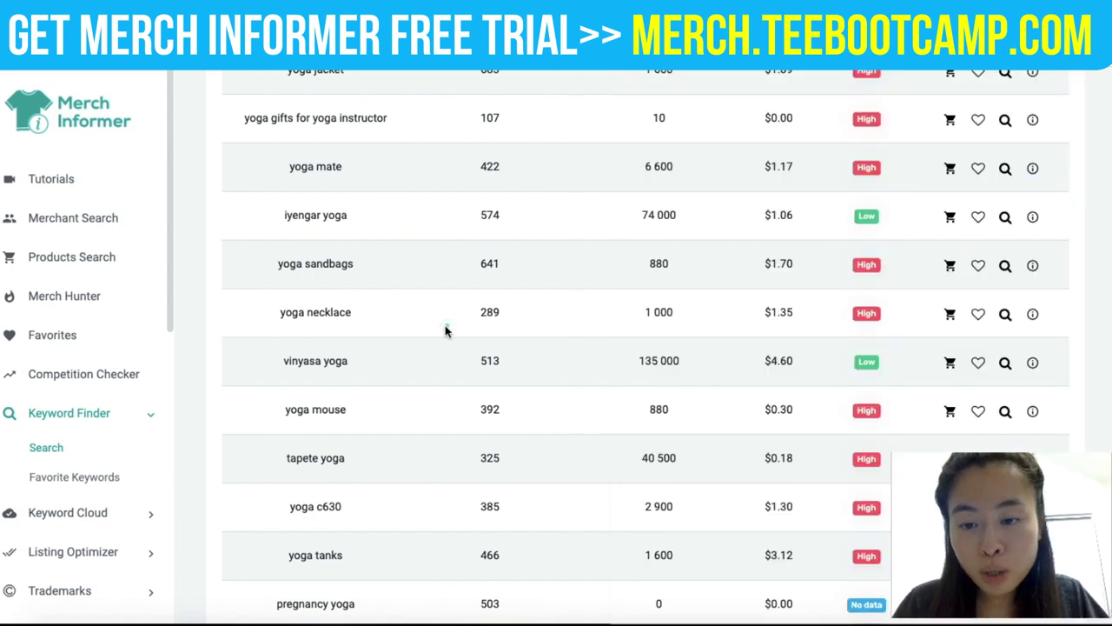
Step: Mark the yoga outfits keyword and its competition rating in the results, and add "Yoga outfits" to the Word keyword list
{"action": "scroll", "coordinate": [443, 302], "scroll_direction": "down", "scroll_amount": 1}
{"action": "scroll", "coordinate": [411, 352], "scroll_direction": "down", "scroll_amount": 5}
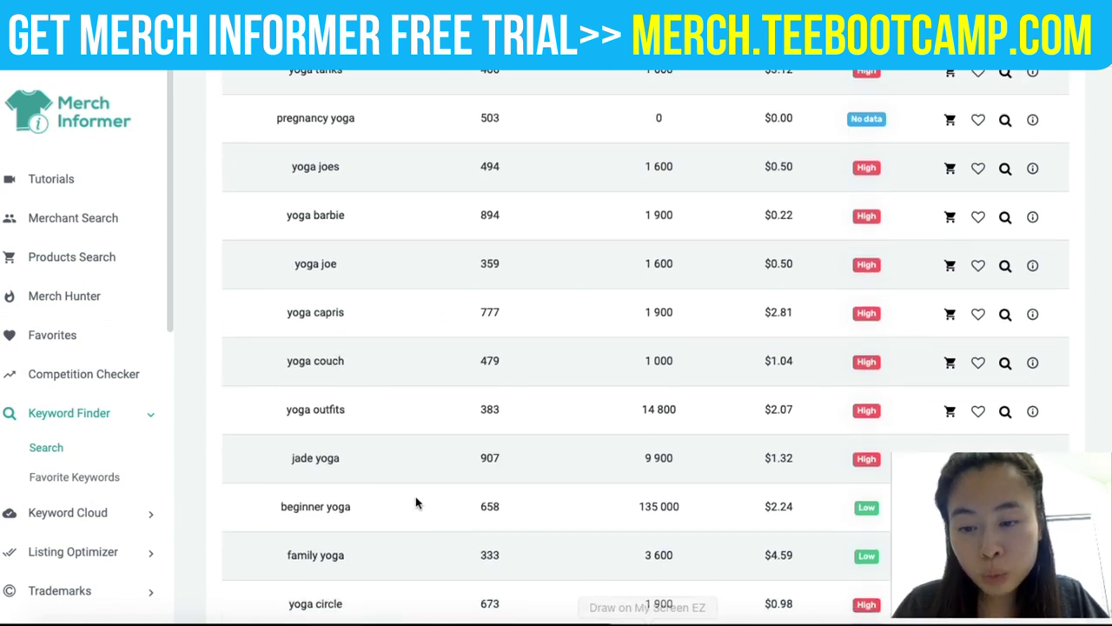
{"action": "mouse_move", "coordinate": [295, 435]}
{"action": "left_mouse_down"}
{"action": "mouse_move", "coordinate": [323, 391]}
{"action": "mouse_move", "coordinate": [293, 427]}
{"action": "left_mouse_up"}
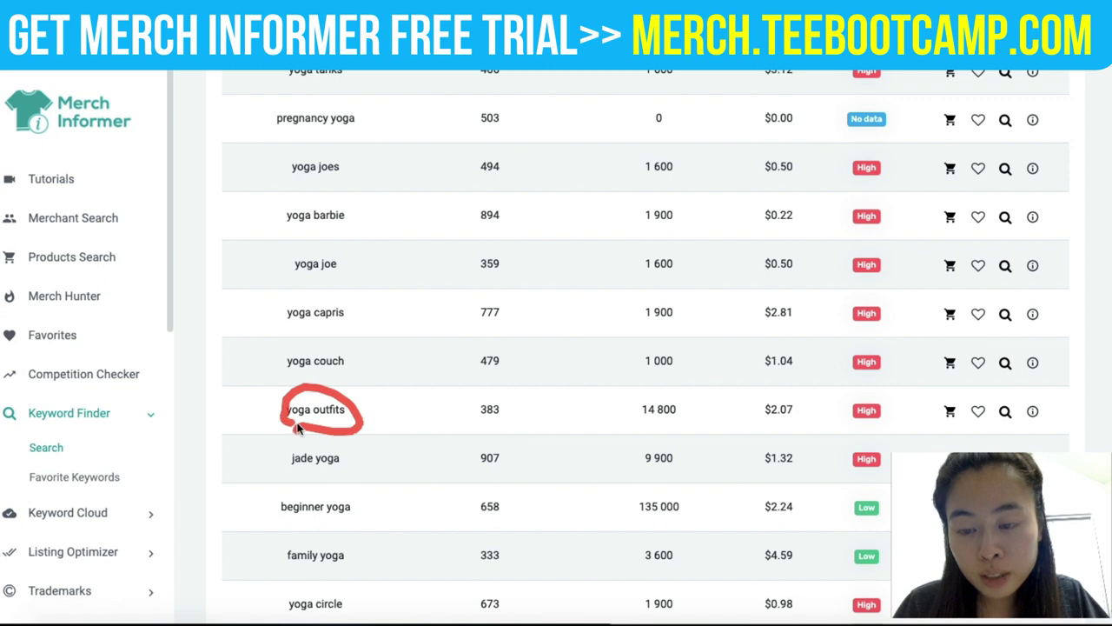
{"action": "scroll", "coordinate": [430, 405], "scroll_direction": "down", "scroll_amount": 1}
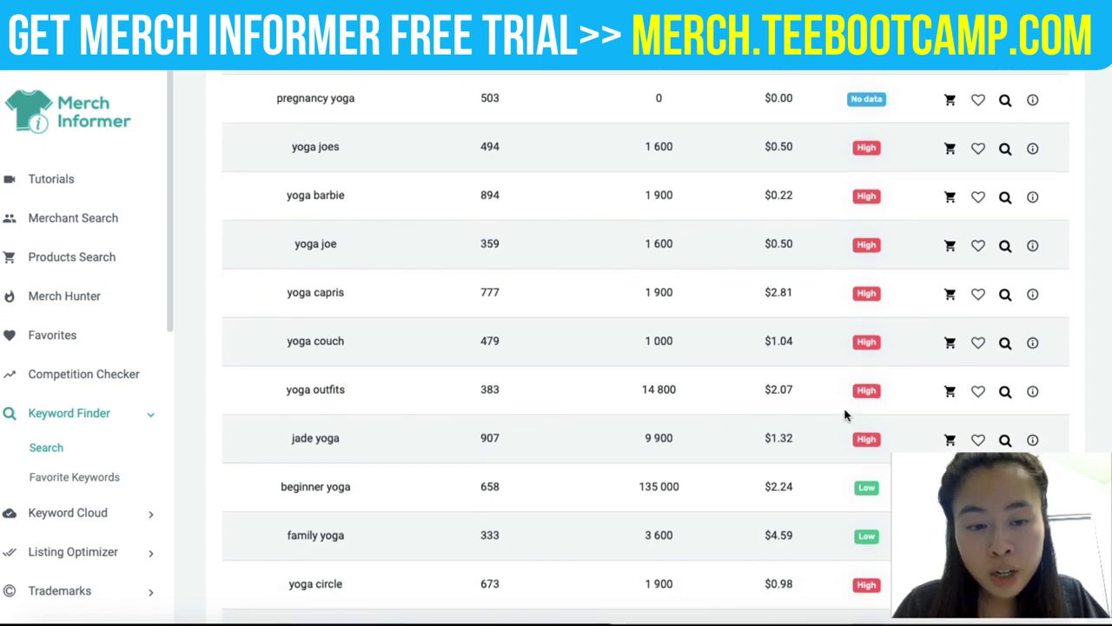
{"action": "mouse_move", "coordinate": [850, 408]}
{"action": "left_mouse_down"}
{"action": "mouse_move", "coordinate": [899, 383]}
{"action": "mouse_move", "coordinate": [849, 407]}
{"action": "left_mouse_up"}
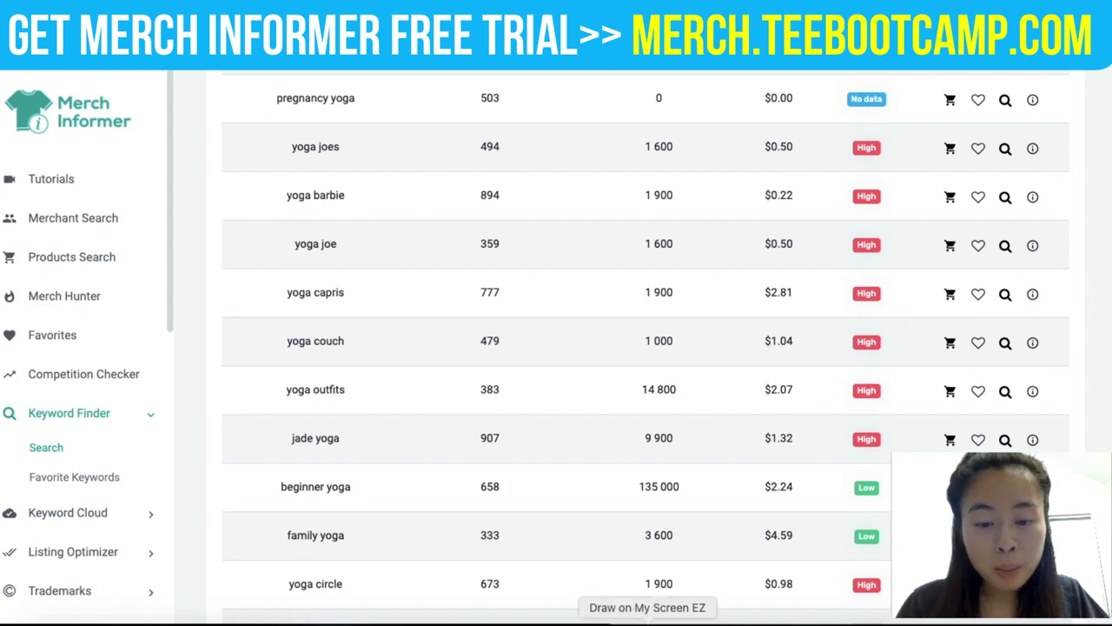
{"action": "left_click", "coordinate": [586, 621]}
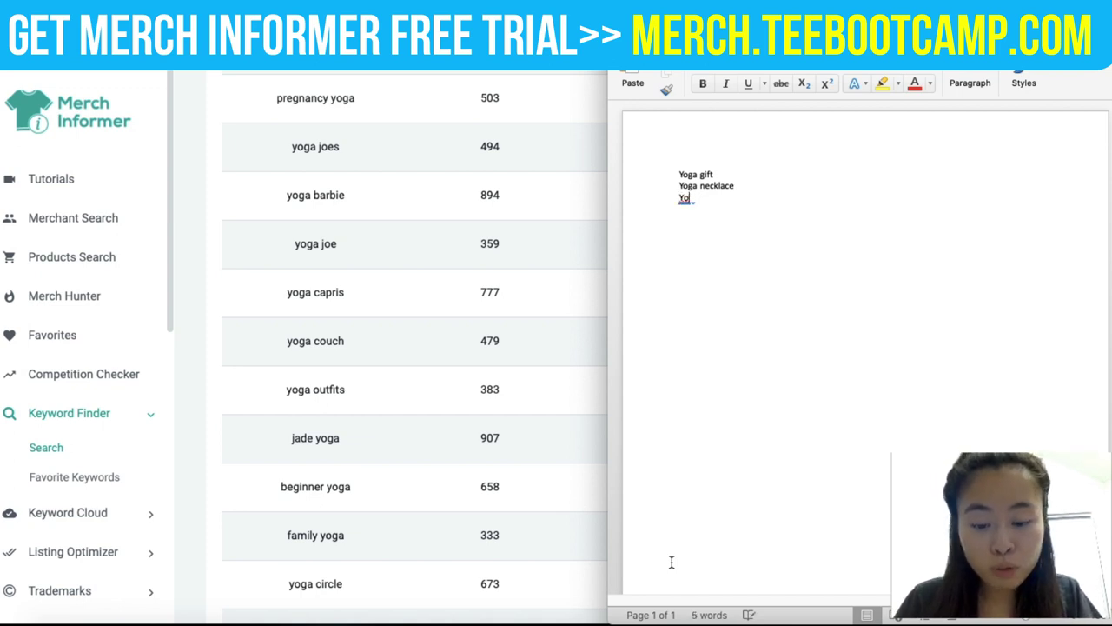
{"action": "type", "text": "ts"}
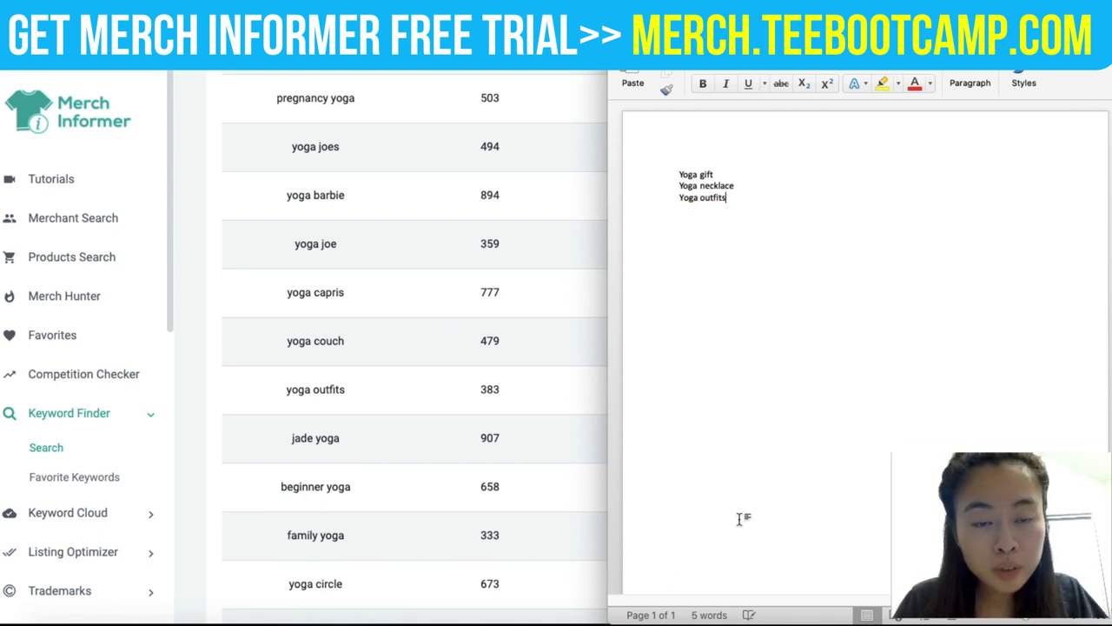
{"action": "left_click", "coordinate": [440, 355]}
Step: Pick yoga women from the keyword results, add "Yoga women" on a new line in Word, and return to the results
{"action": "scroll", "coordinate": [418, 434], "scroll_direction": "down", "scroll_amount": 2}
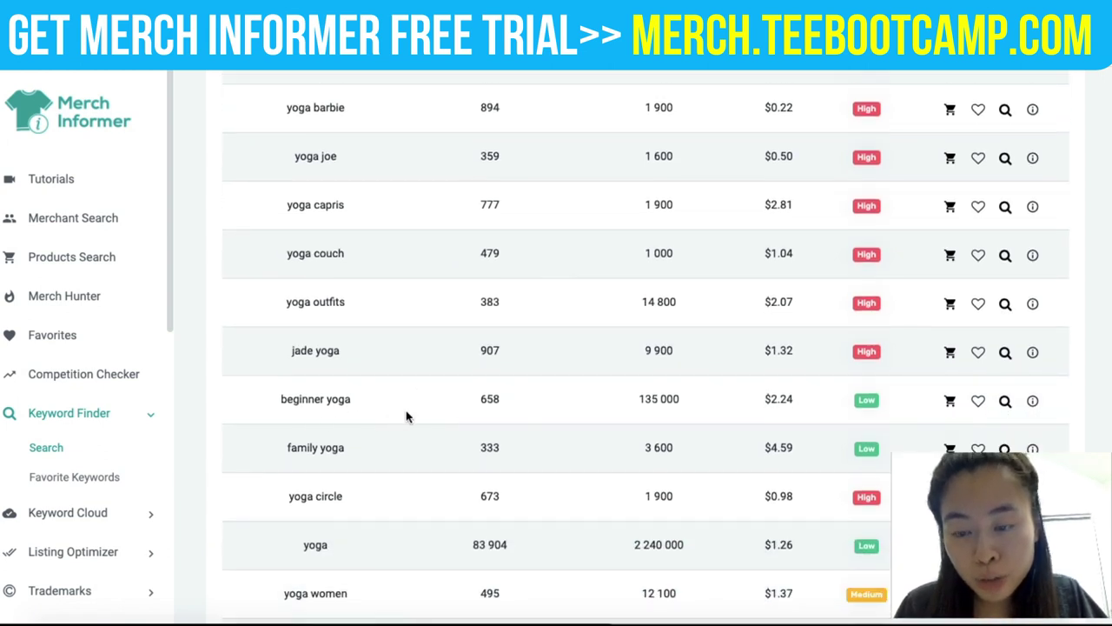
{"action": "scroll", "coordinate": [404, 414], "scroll_direction": "down", "scroll_amount": 4}
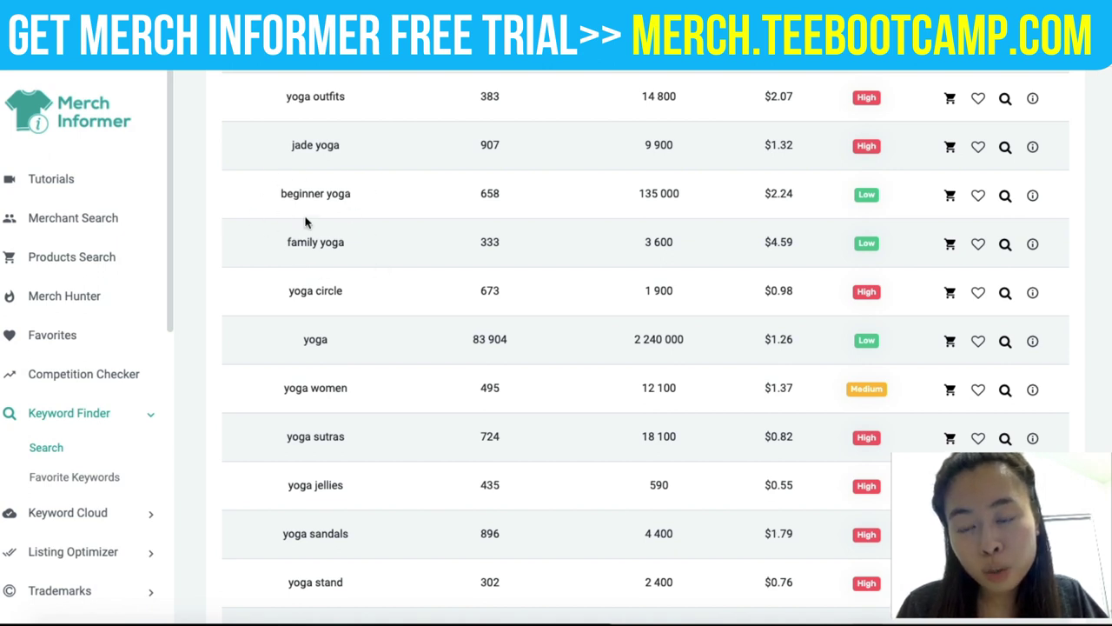
{"action": "scroll", "coordinate": [365, 344], "scroll_direction": "down", "scroll_amount": 2}
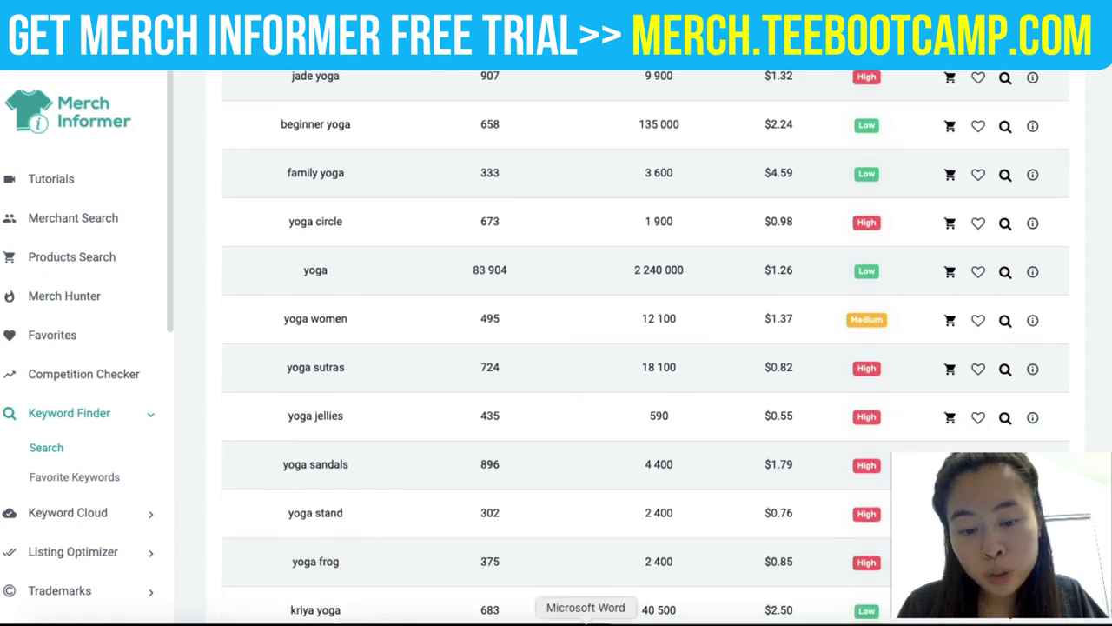
{"action": "left_click", "coordinate": [586, 620]}
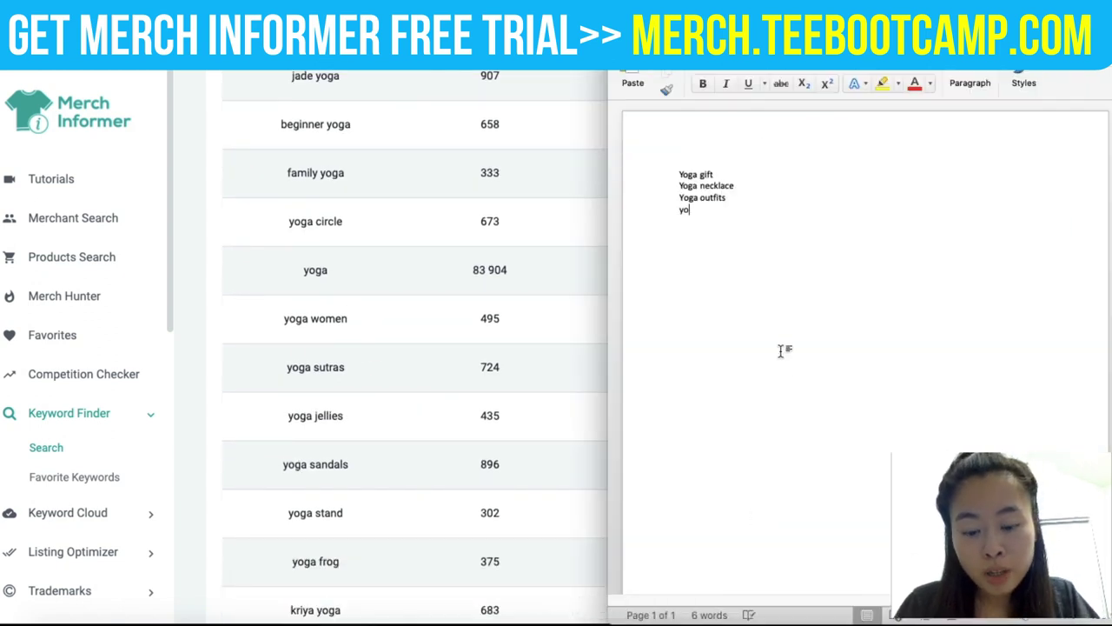
{"action": "type", "text": "women"}
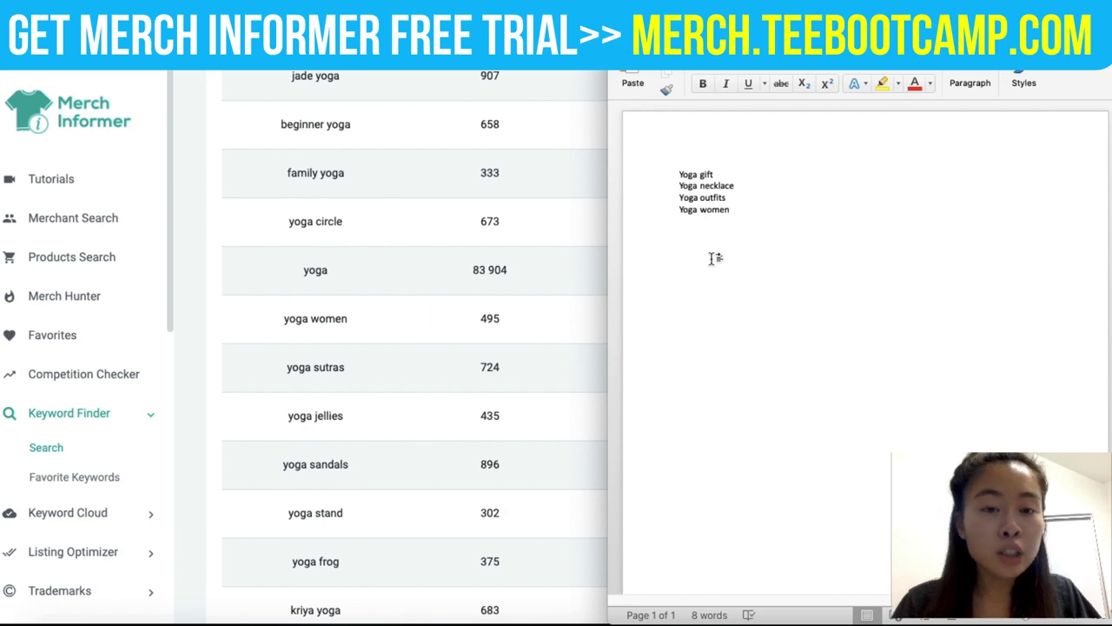
{"action": "left_click", "coordinate": [364, 309]}
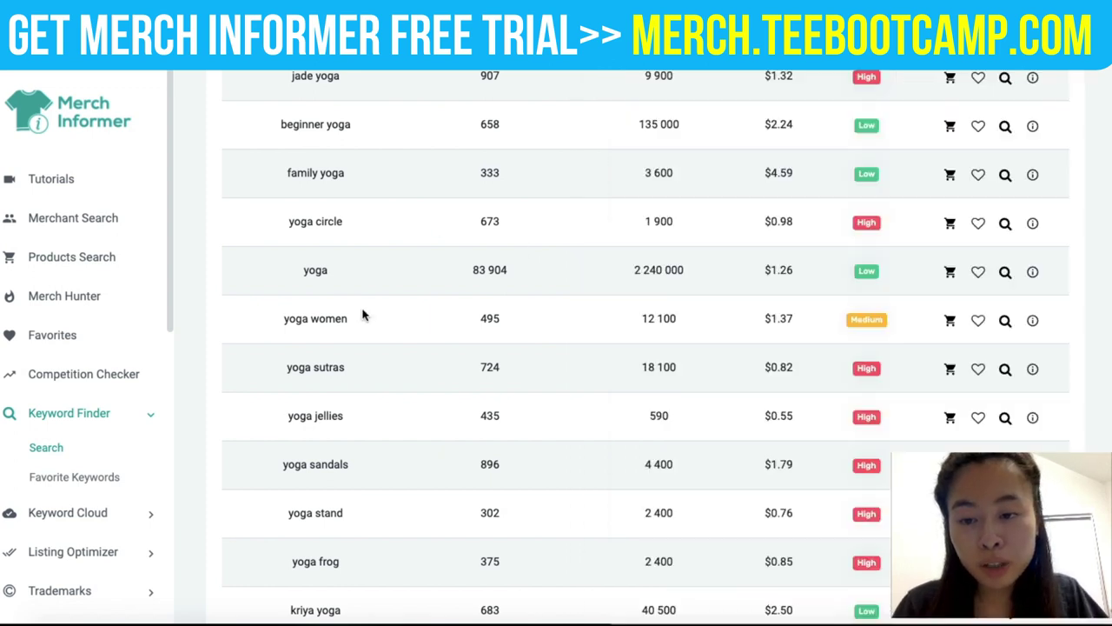
Step: Find yoga gear further down the keyword results and add "Yoga gear" on a new line of the Word list
{"action": "scroll", "coordinate": [388, 357], "scroll_direction": "down", "scroll_amount": 1}
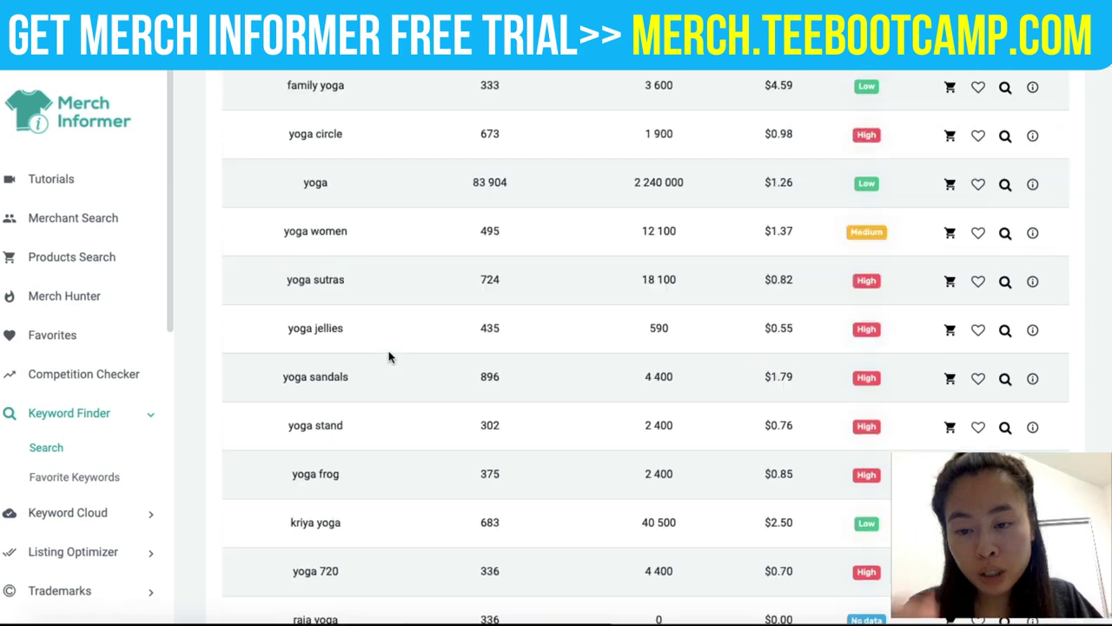
{"action": "scroll", "coordinate": [388, 359], "scroll_direction": "down", "scroll_amount": 5}
{"action": "scroll", "coordinate": [360, 276], "scroll_direction": "down", "scroll_amount": 7}
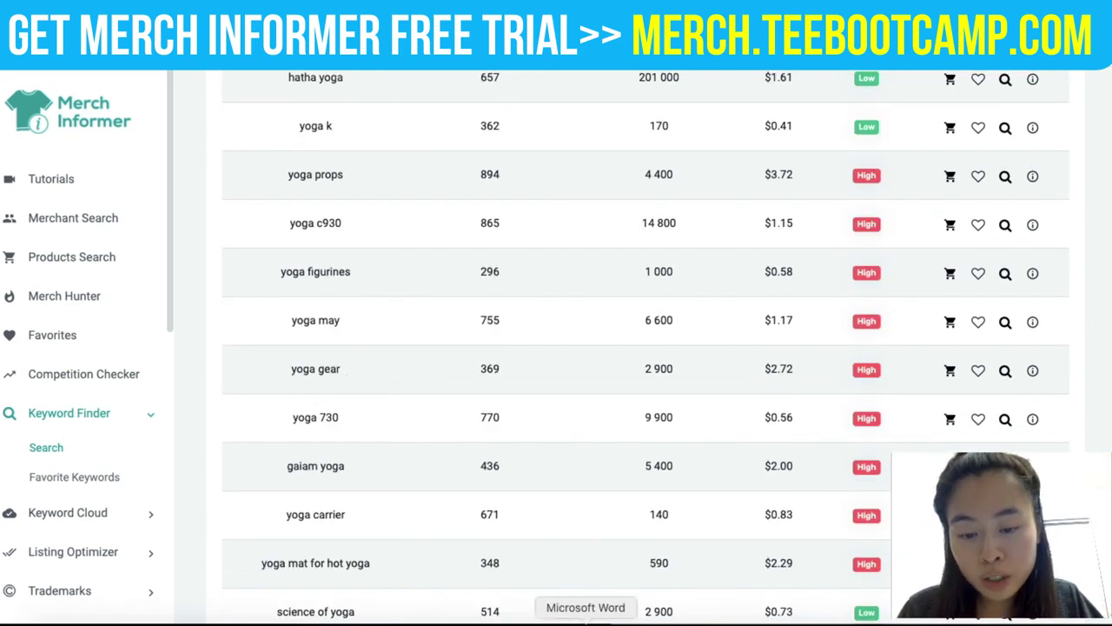
{"action": "left_click", "coordinate": [592, 623]}
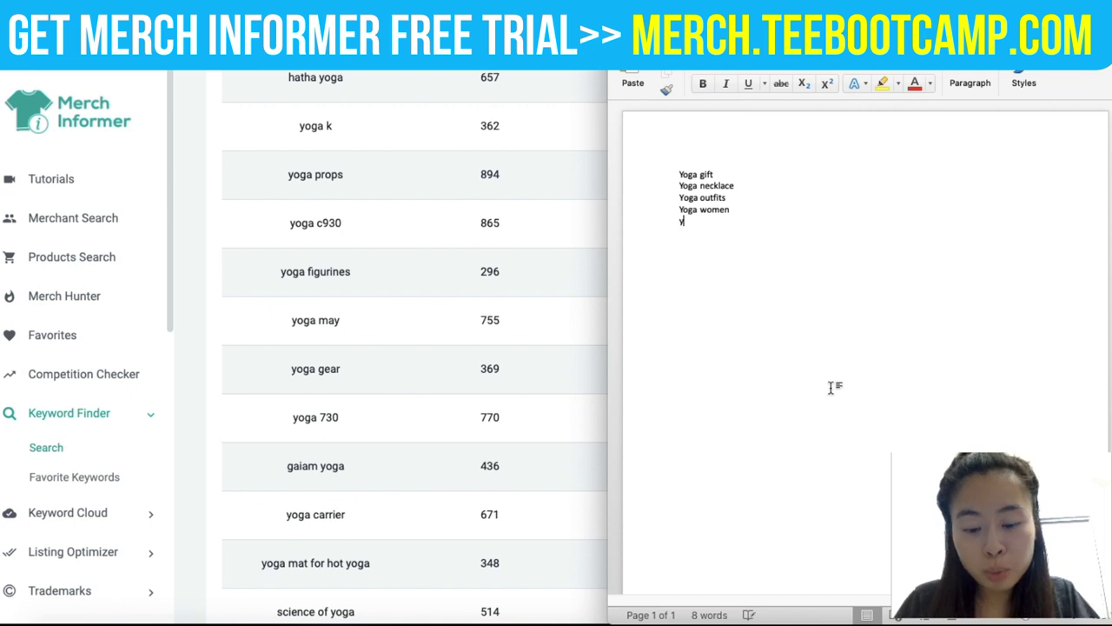
{"action": "type", "text": "gear"}
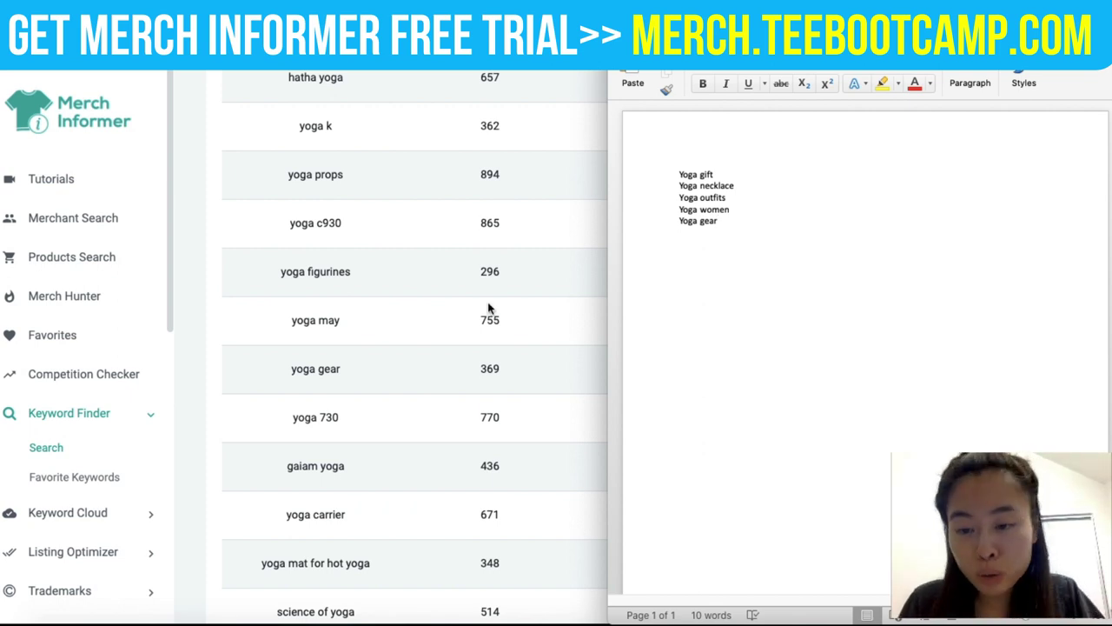
{"action": "left_click", "coordinate": [437, 426]}
Step: Find yoga legging in the Keyword Finder results, record it as "Yoga legging" in the Word document, and return to the results
{"action": "scroll", "coordinate": [421, 435], "scroll_direction": "down", "scroll_amount": 3}
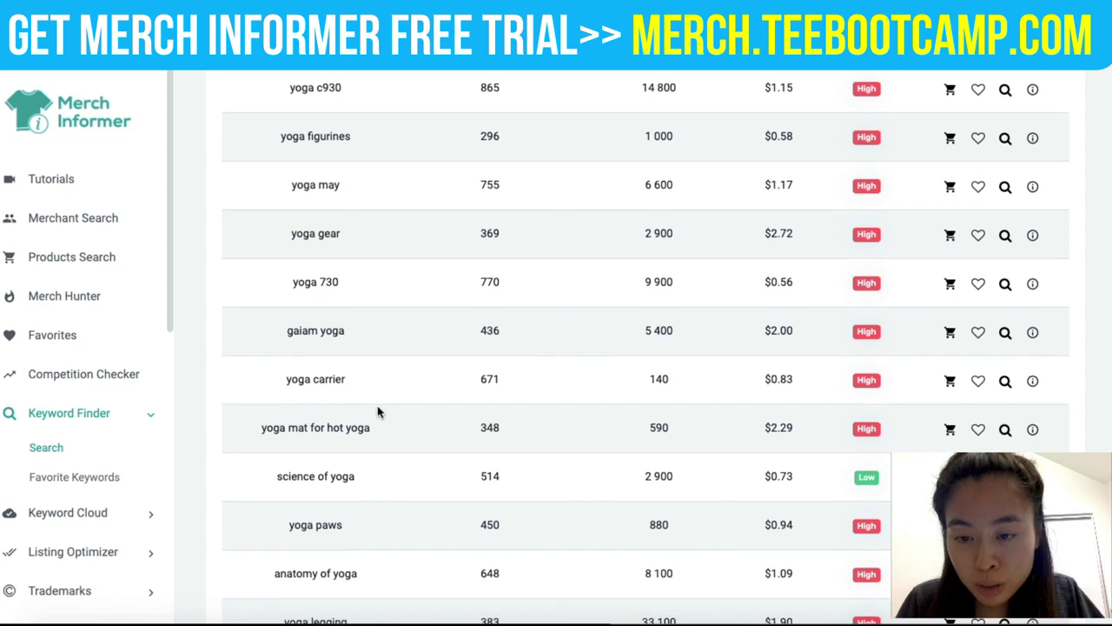
{"action": "scroll", "coordinate": [377, 408], "scroll_direction": "down", "scroll_amount": 3}
{"action": "scroll", "coordinate": [400, 413], "scroll_direction": "down", "scroll_amount": 1}
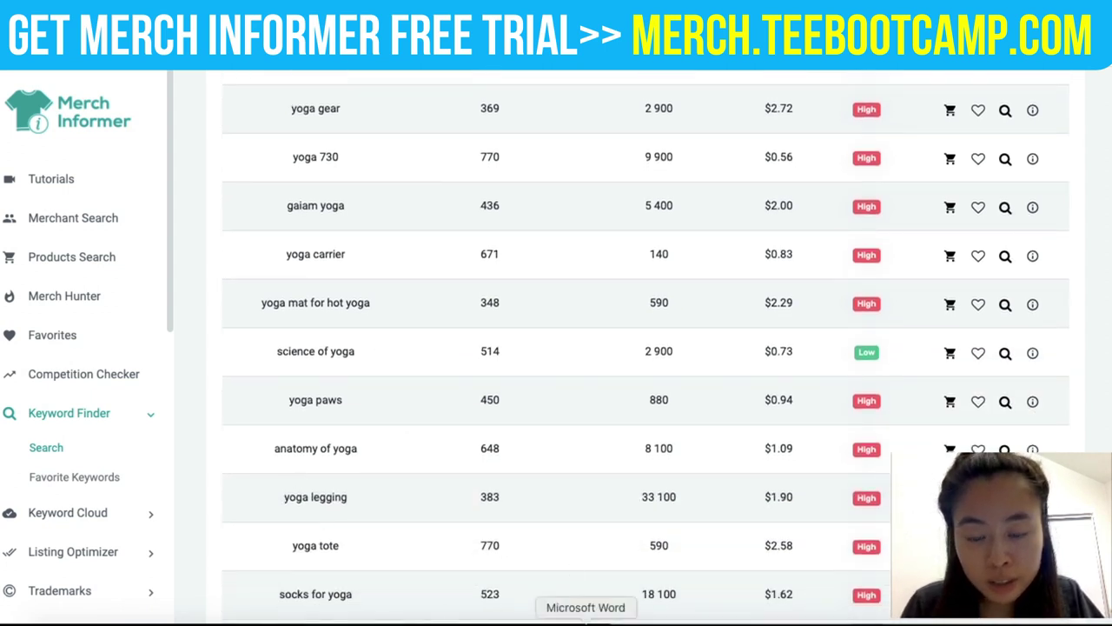
{"action": "left_click", "coordinate": [586, 621]}
{"action": "type", "text": "yoga legging"}
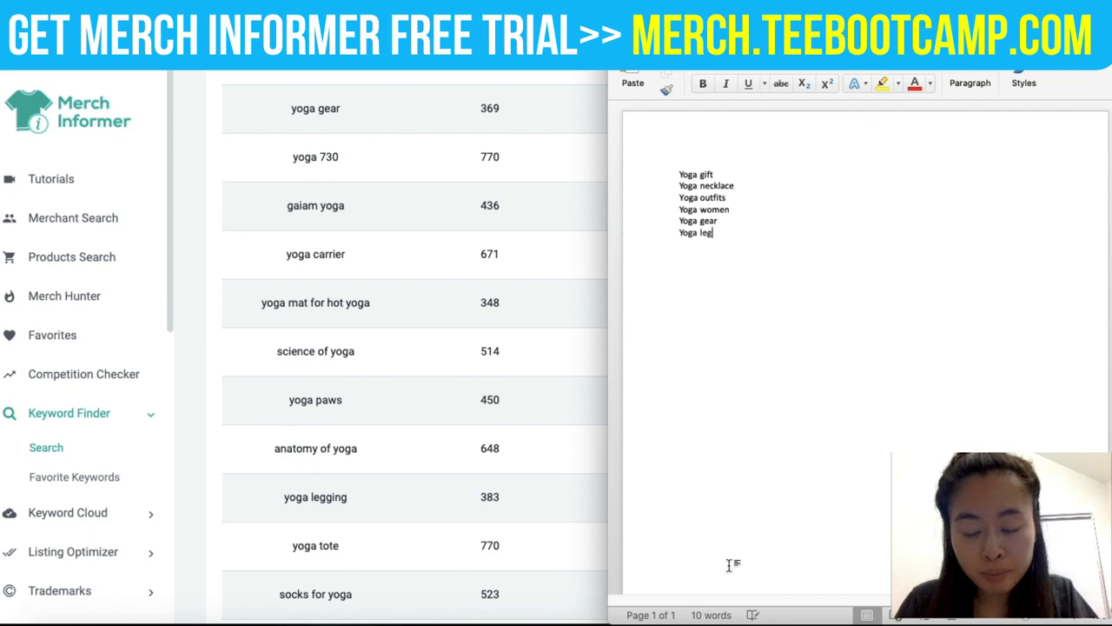
{"action": "left_click", "coordinate": [470, 498]}
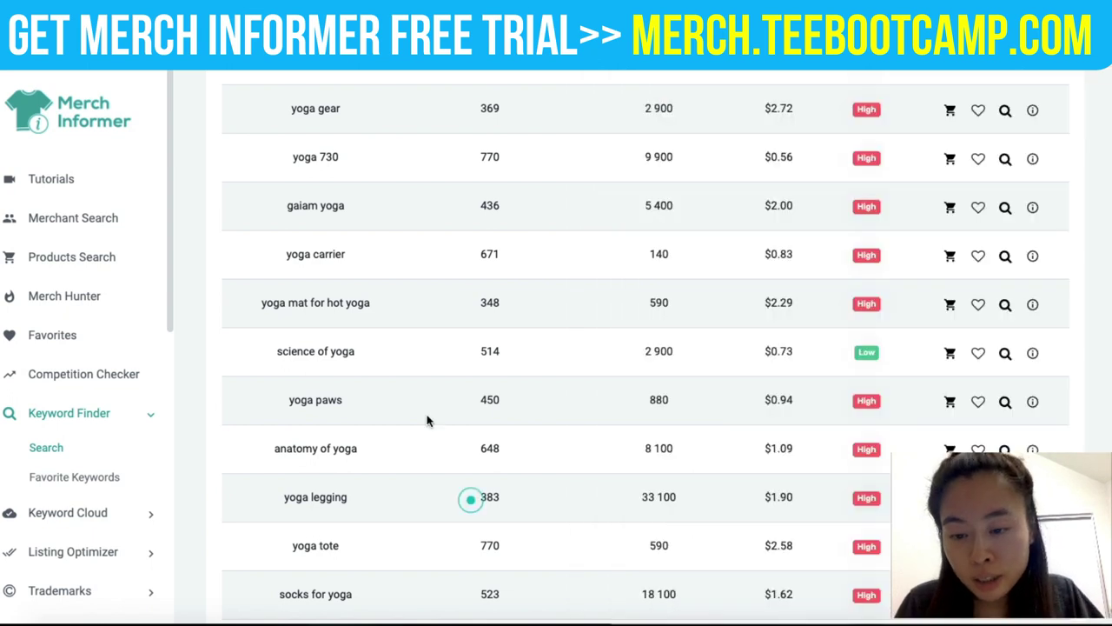
Step: Add the yoga tote keyword from the results as "Yoga tote" on a new line of the Word list
{"action": "scroll", "coordinate": [426, 399], "scroll_direction": "down", "scroll_amount": 4}
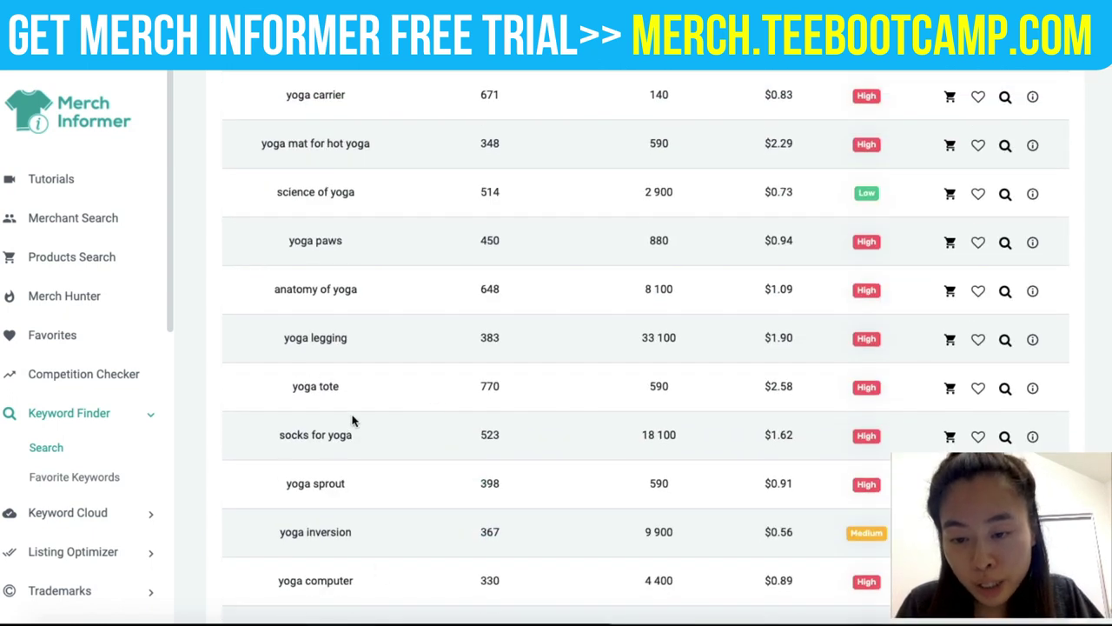
{"action": "left_click", "coordinate": [586, 621]}
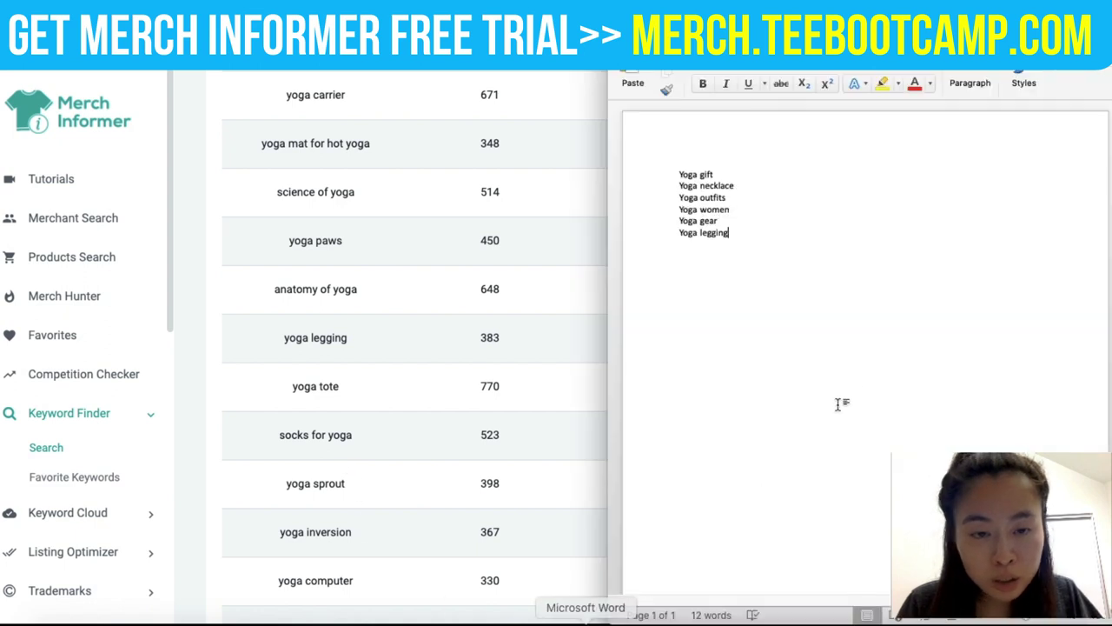
{"action": "key", "text": "Return"}
{"action": "type", "text": "Yoga tote"}
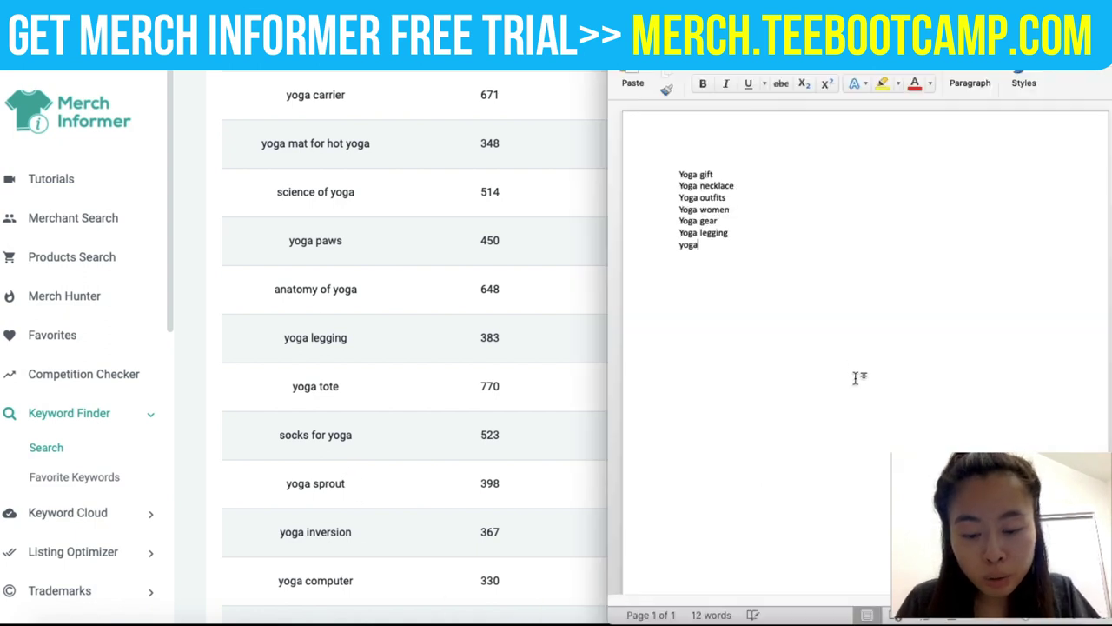
{"action": "left_click", "coordinate": [510, 405]}
Step: Underline the sloth yoga keyword and its competition rating in the results, and add "Sloth yoga" to the Word keyword list
{"action": "scroll", "coordinate": [510, 405], "scroll_direction": "down", "scroll_amount": 5}
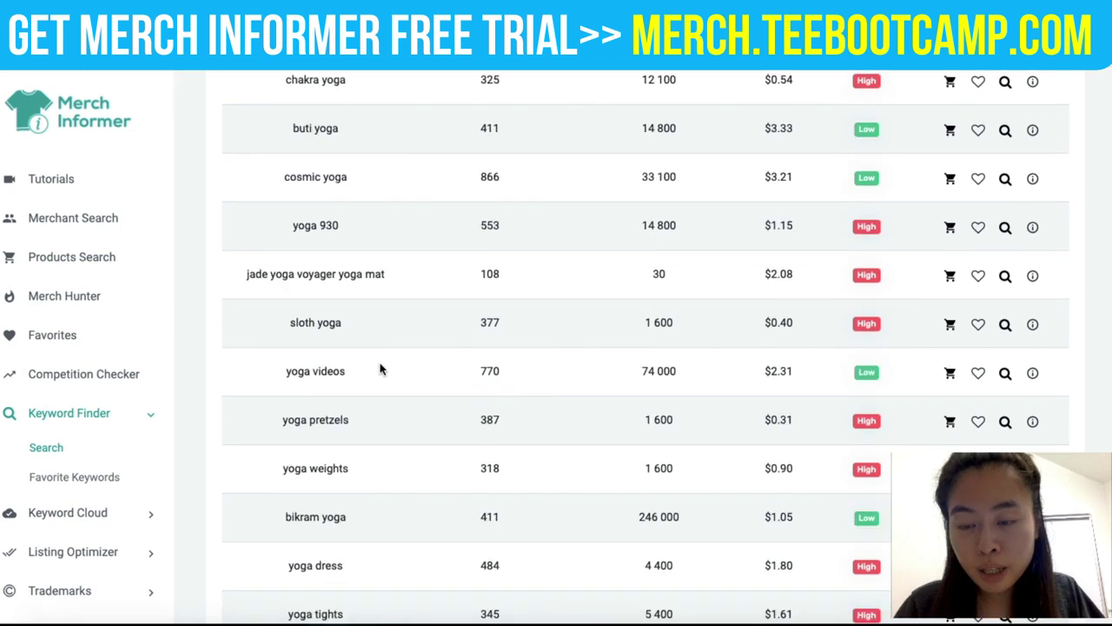
{"action": "left_click", "coordinate": [612, 619]}
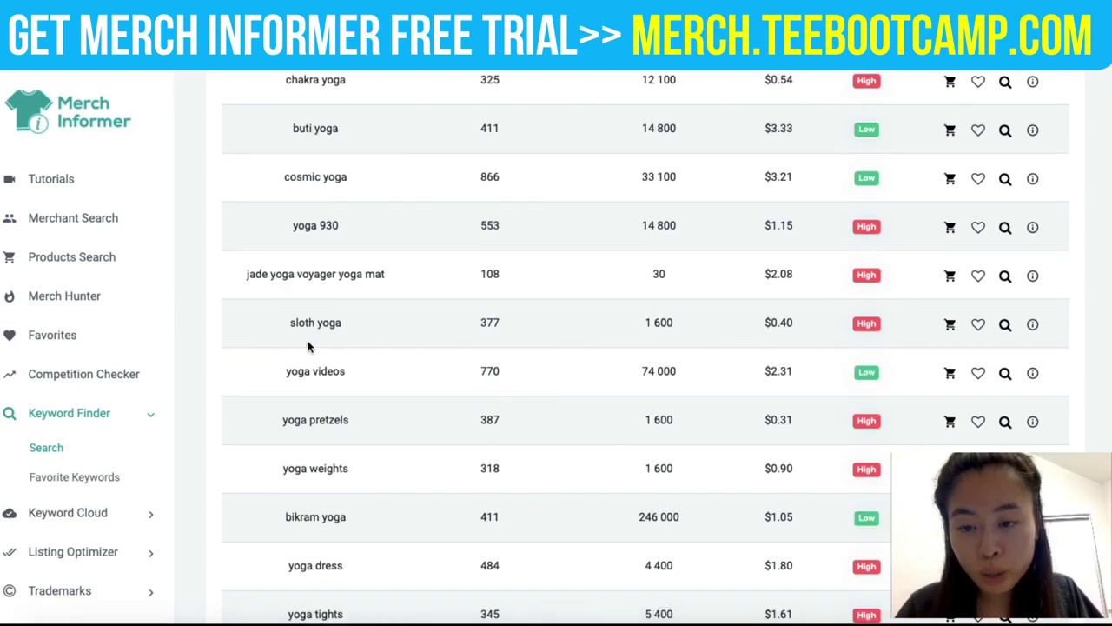
{"action": "mouse_move", "coordinate": [313, 346]}
{"action": "left_mouse_down"}
{"action": "mouse_move", "coordinate": [365, 291]}
{"action": "mouse_move", "coordinate": [351, 346]}
{"action": "left_mouse_up"}
{"action": "mouse_move", "coordinate": [824, 343]}
{"action": "left_mouse_down"}
{"action": "mouse_move", "coordinate": [877, 349]}
{"action": "mouse_move", "coordinate": [834, 343]}
{"action": "left_mouse_up"}
{"action": "key", "text": "Escape"}
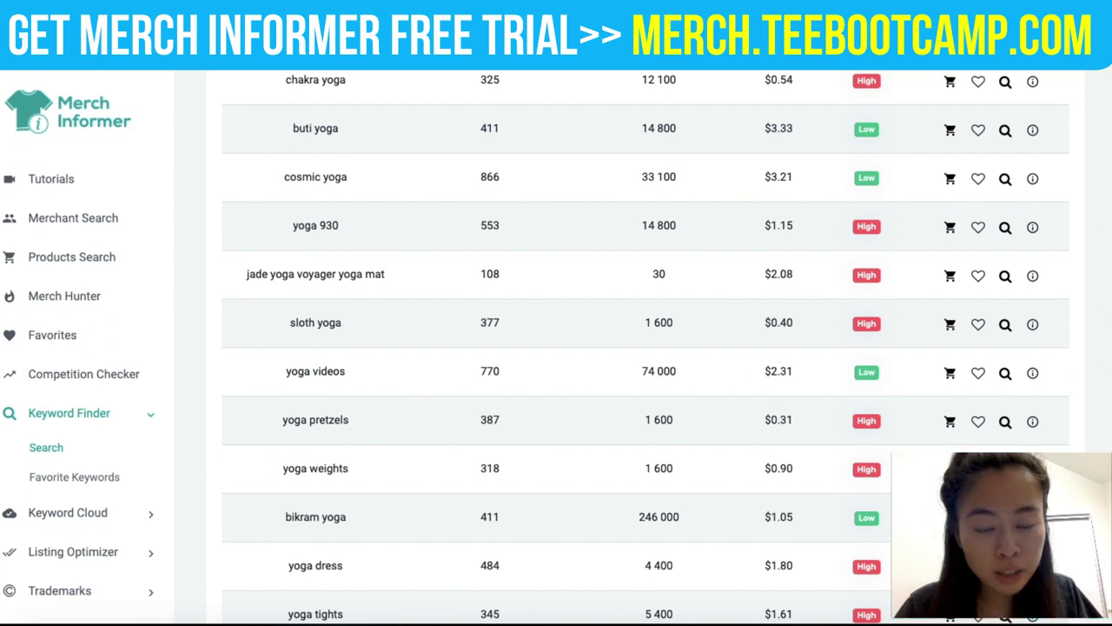
{"action": "left_click", "coordinate": [1010, 617]}
{"action": "type", "text": "slot"}
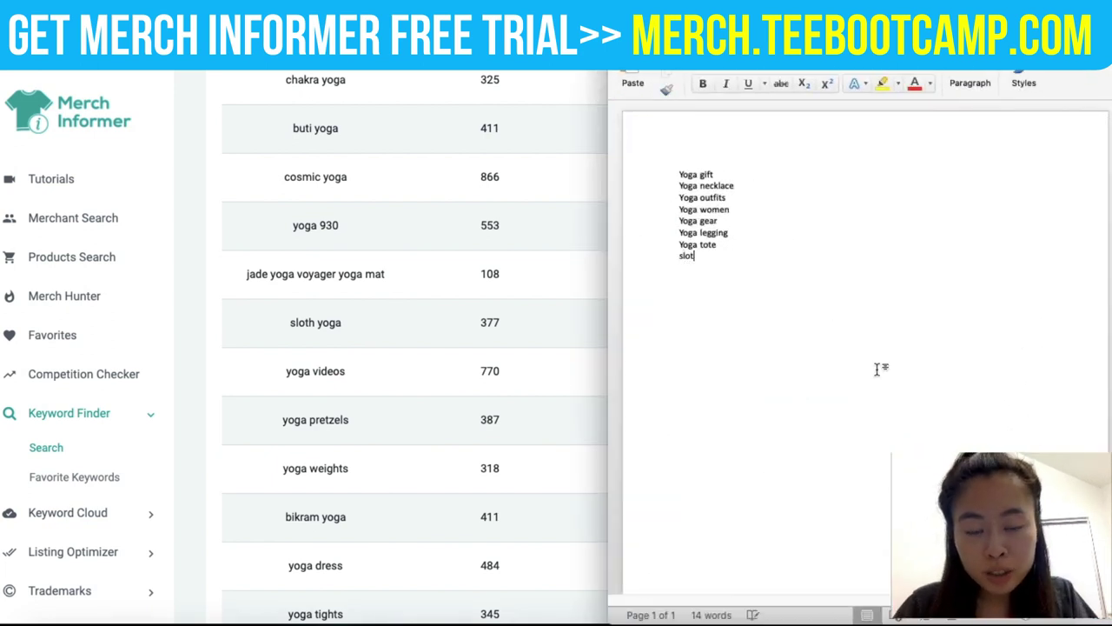
{"action": "type", "text": "h yoga"}
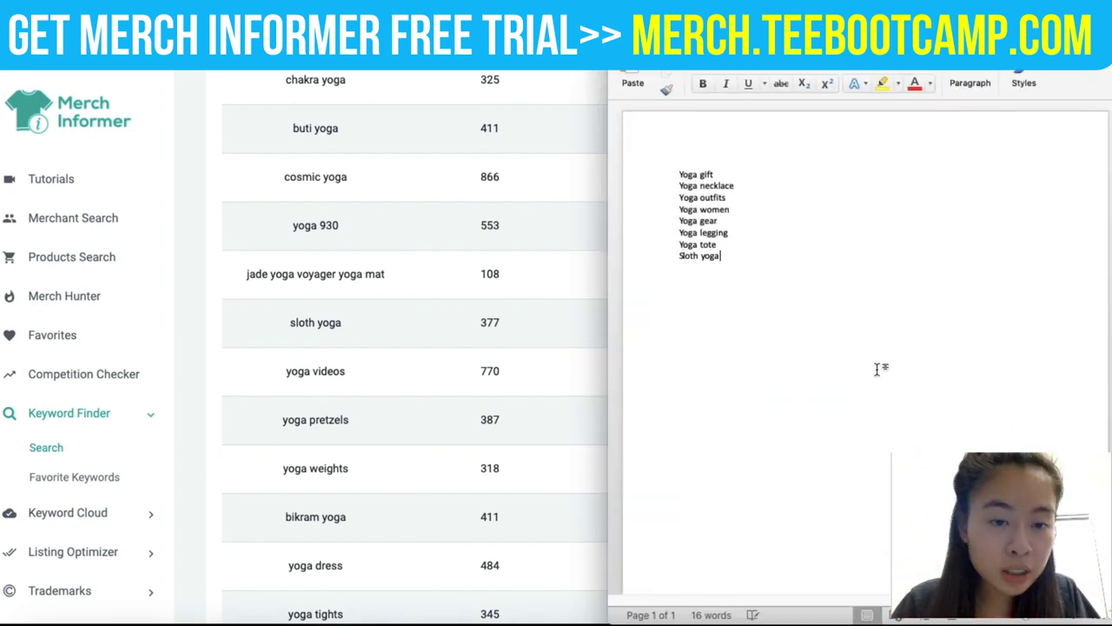
{"action": "left_click", "coordinate": [431, 280]}
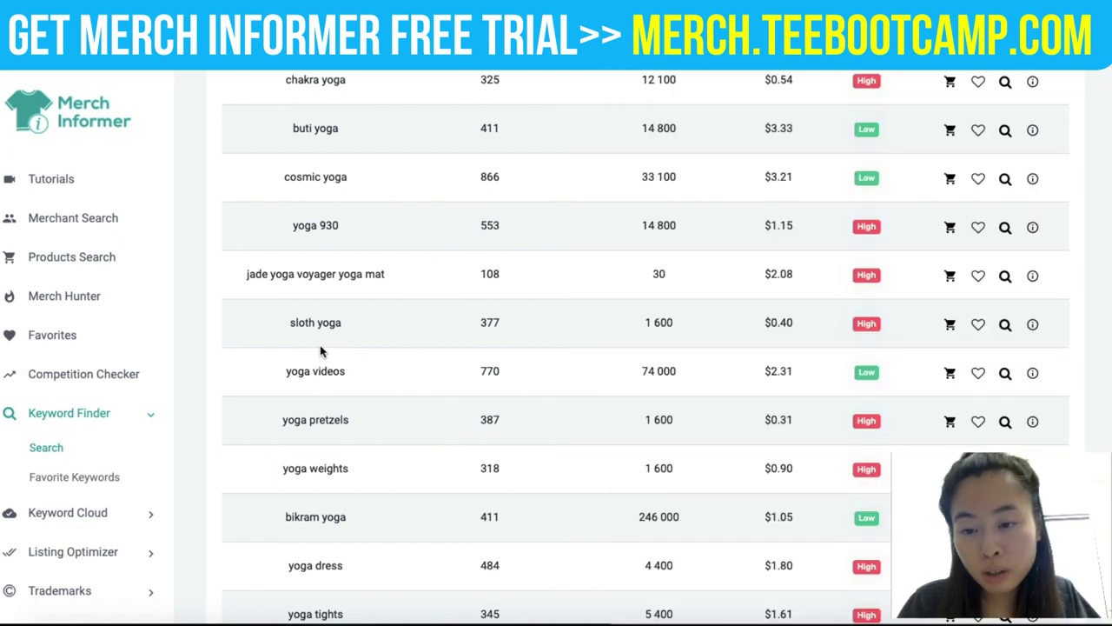
Step: Find yoga sock and yoga mat in the keyword results, and add "Yoga sock" and "Yoga mat" on new lines of the Word list
{"action": "scroll", "coordinate": [338, 352], "scroll_direction": "down", "scroll_amount": 1}
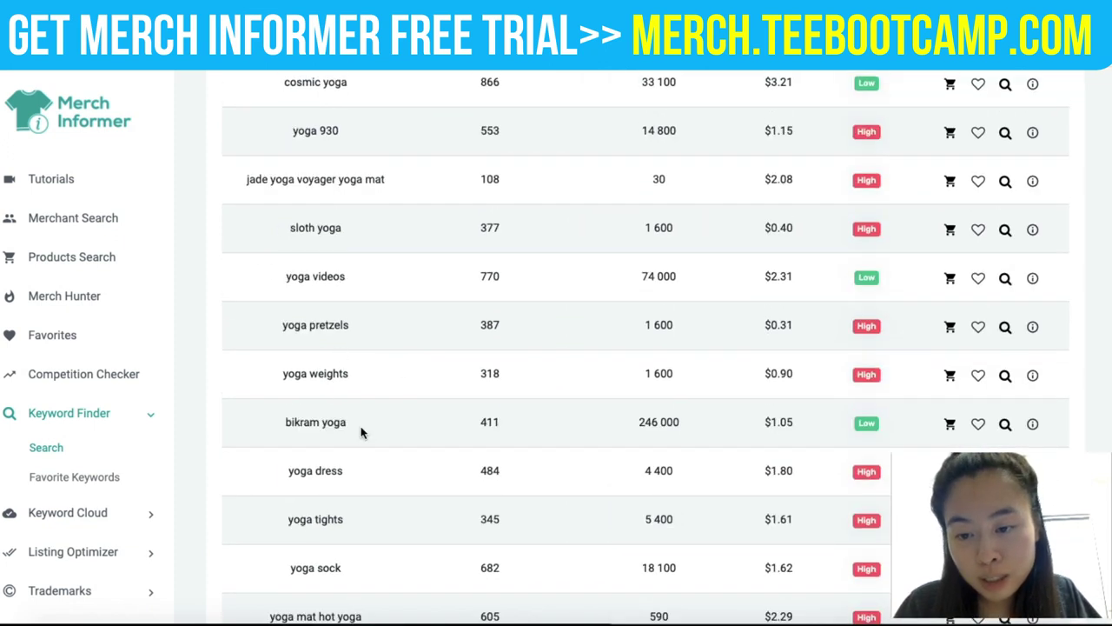
{"action": "scroll", "coordinate": [341, 334], "scroll_direction": "down", "scroll_amount": 1}
{"action": "scroll", "coordinate": [341, 334], "scroll_direction": "down", "scroll_amount": 2}
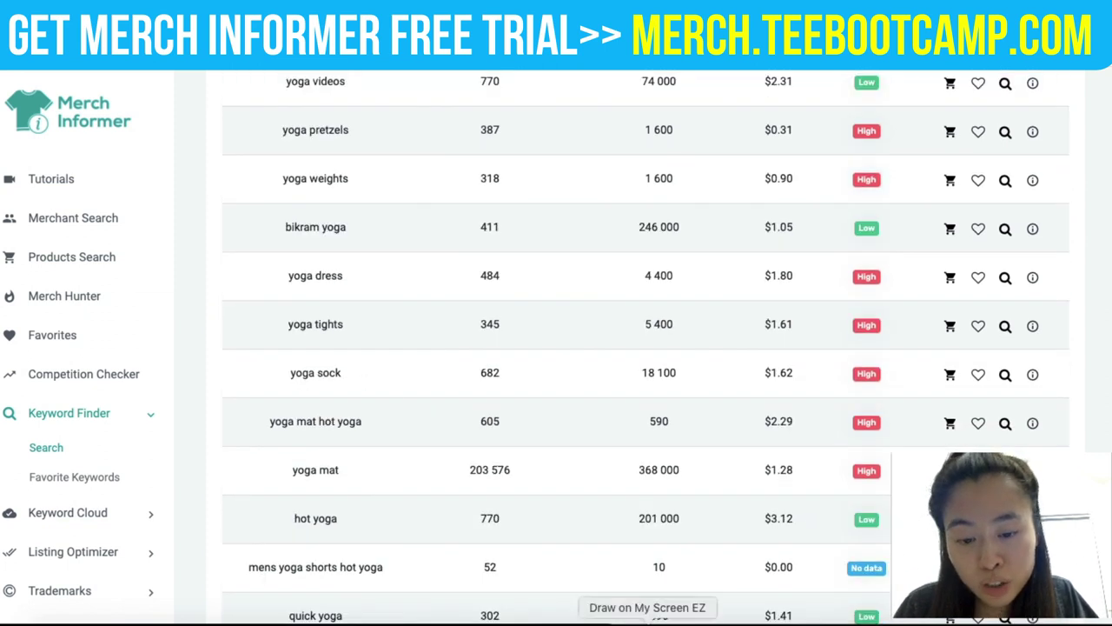
{"action": "left_click", "coordinate": [586, 619]}
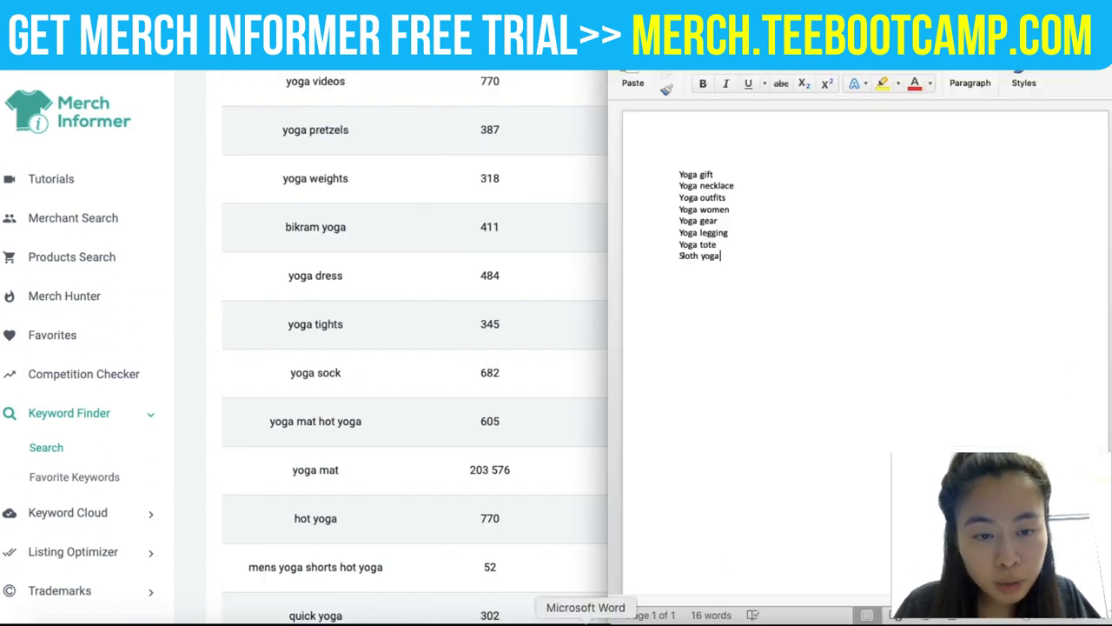
{"action": "key", "text": "Return"}
{"action": "type", "text": "yoga Yoga "}
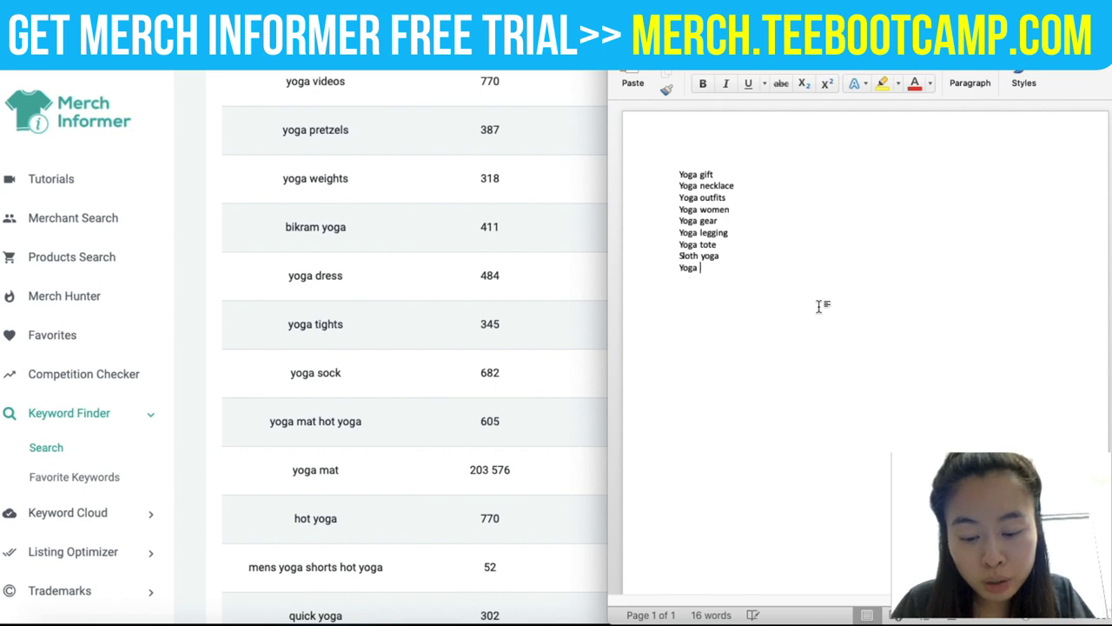
{"action": "type", "text": "sock Yog"}
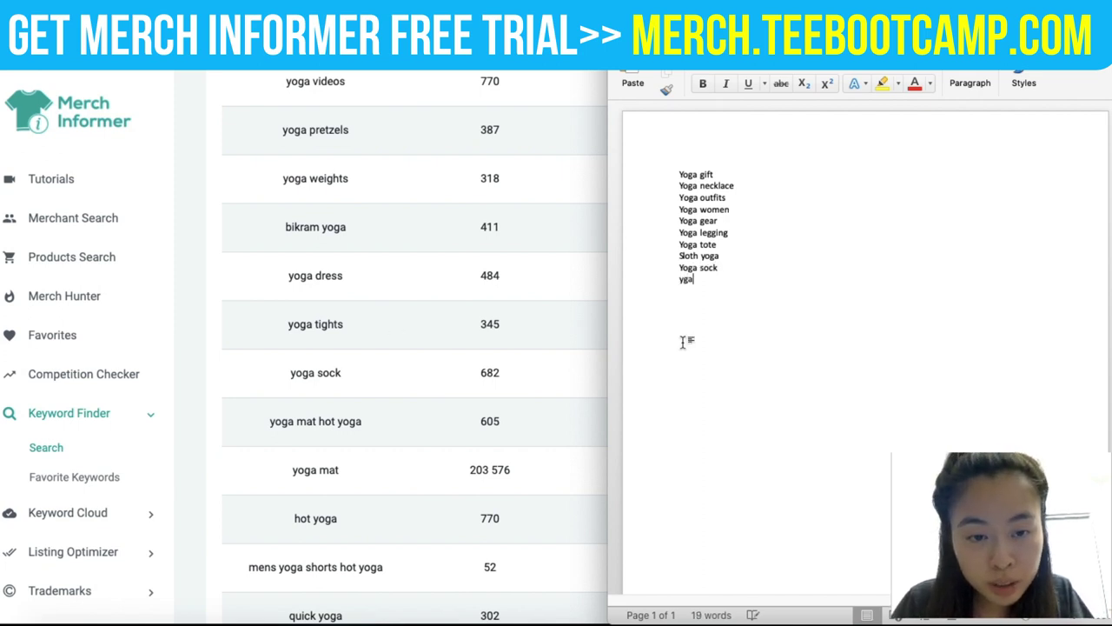
{"action": "type", "text": "a mat"}
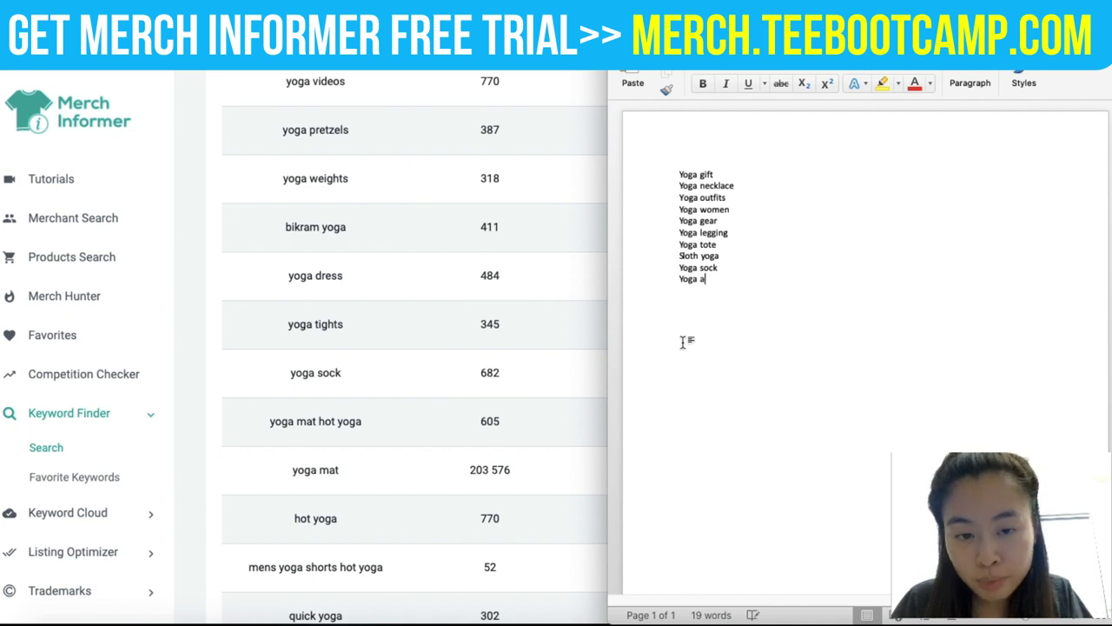
Step: Find yoga clothing further down the keyword results and add "Yoga clothing" on a new line of the Word list
{"action": "left_click", "coordinate": [482, 364]}
{"action": "scroll", "coordinate": [408, 470], "scroll_direction": "down", "scroll_amount": 3}
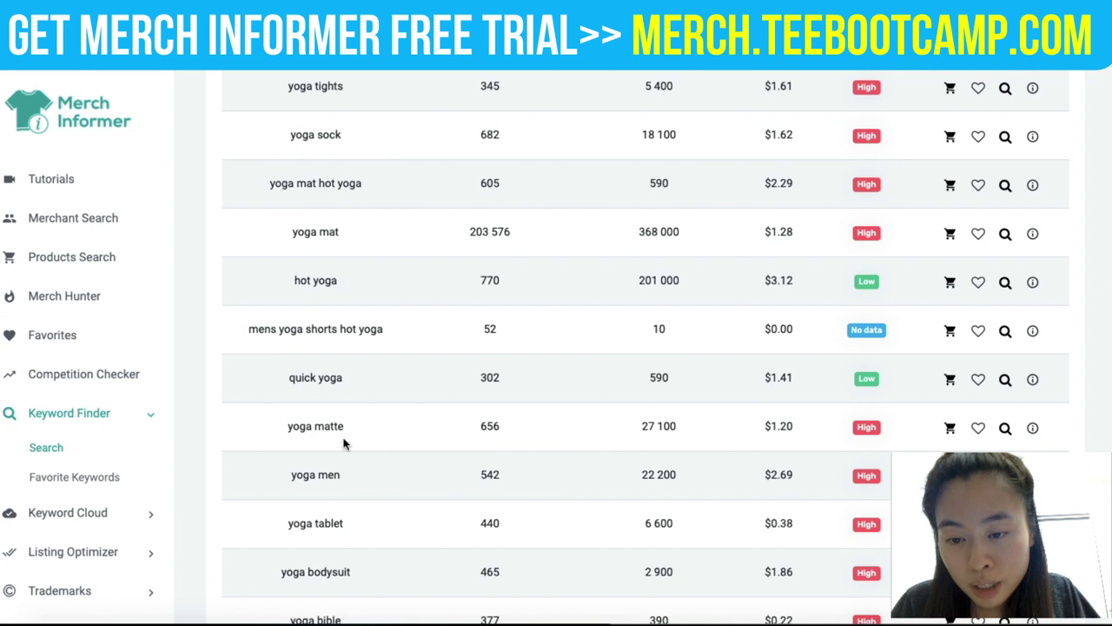
{"action": "scroll", "coordinate": [368, 454], "scroll_direction": "down", "scroll_amount": 3}
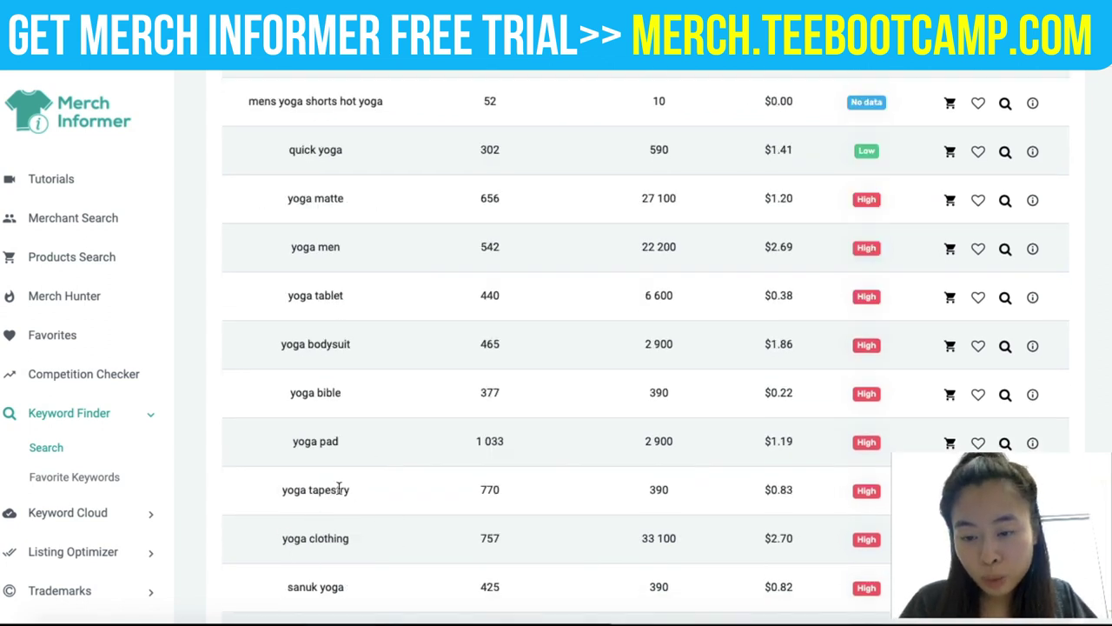
{"action": "left_click", "coordinate": [585, 622]}
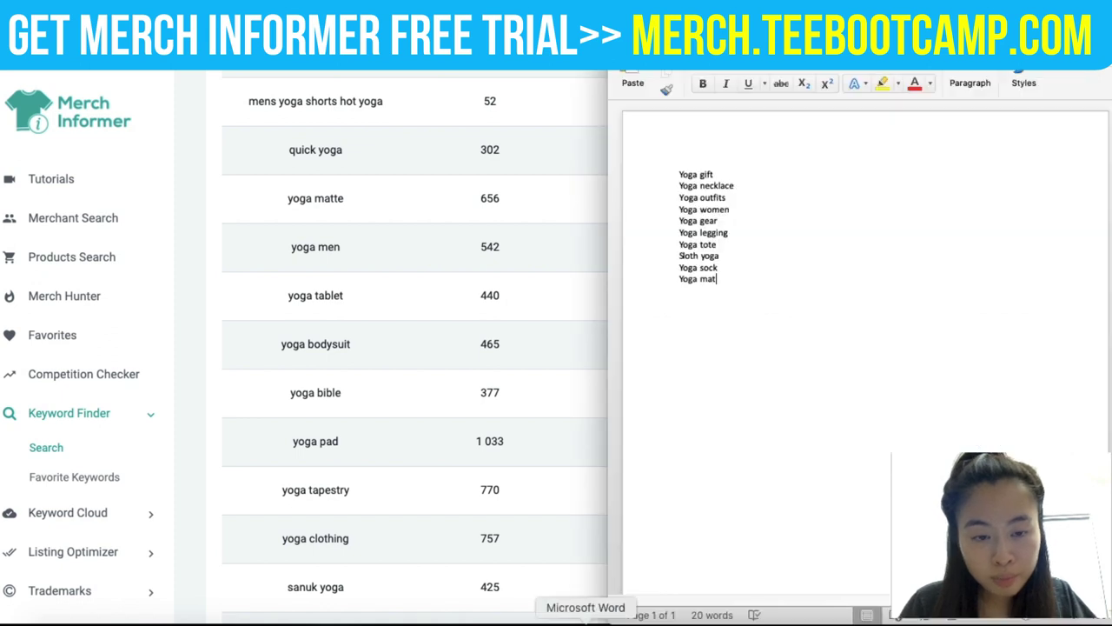
{"action": "type", "text": "ga l"}
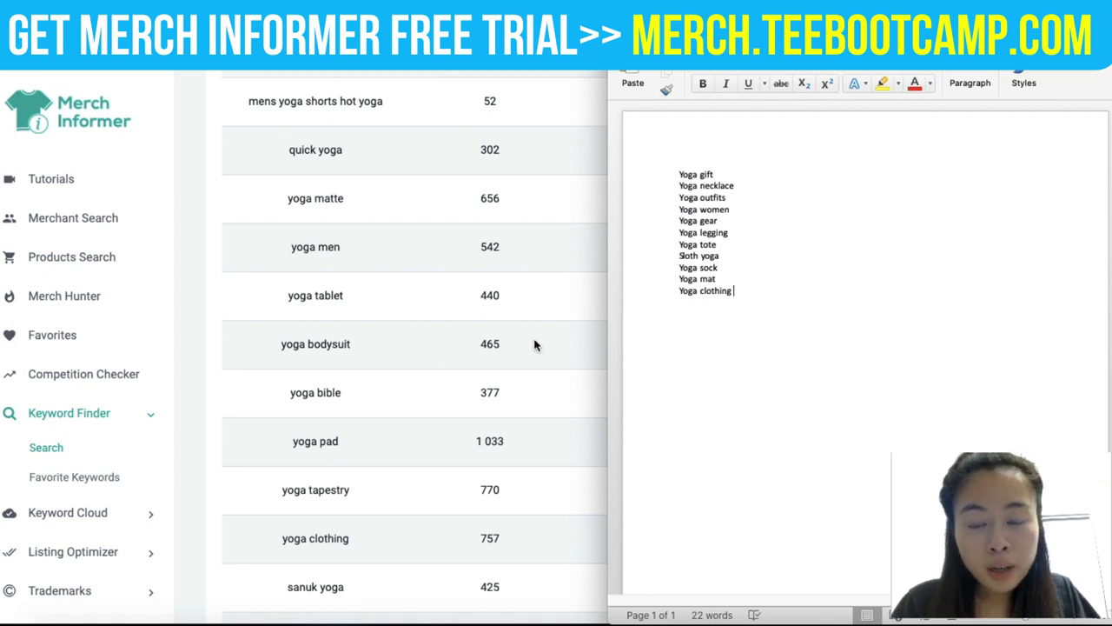
Step: Examine the keyword results below yoga clothing and bring up the Word keyword list again
{"action": "left_click", "coordinate": [512, 409]}
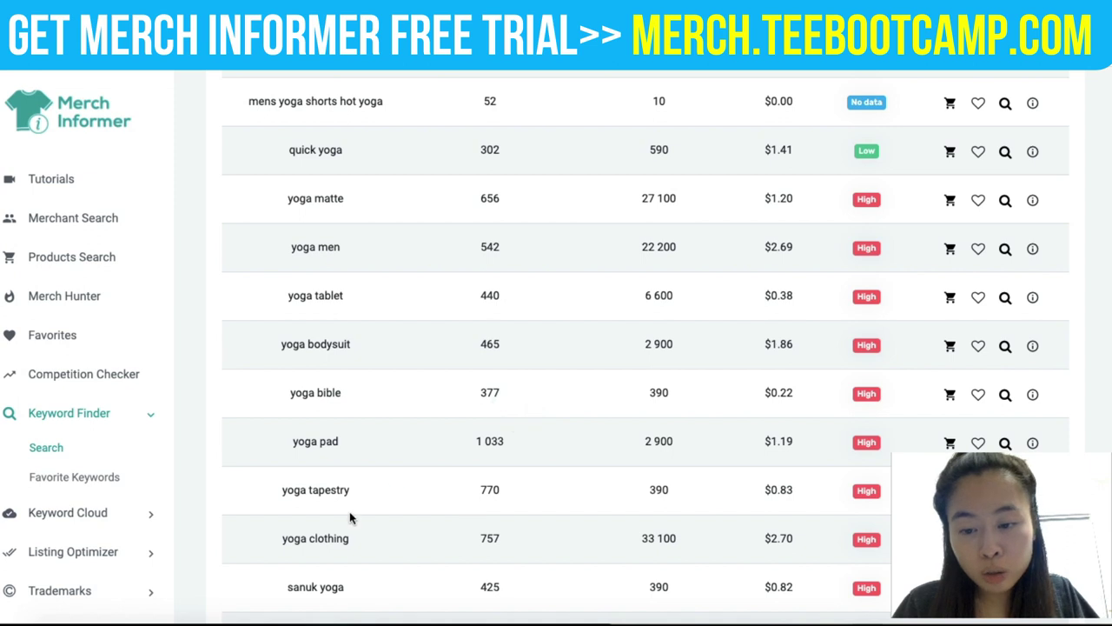
{"action": "scroll", "coordinate": [353, 518], "scroll_direction": "down", "scroll_amount": 2}
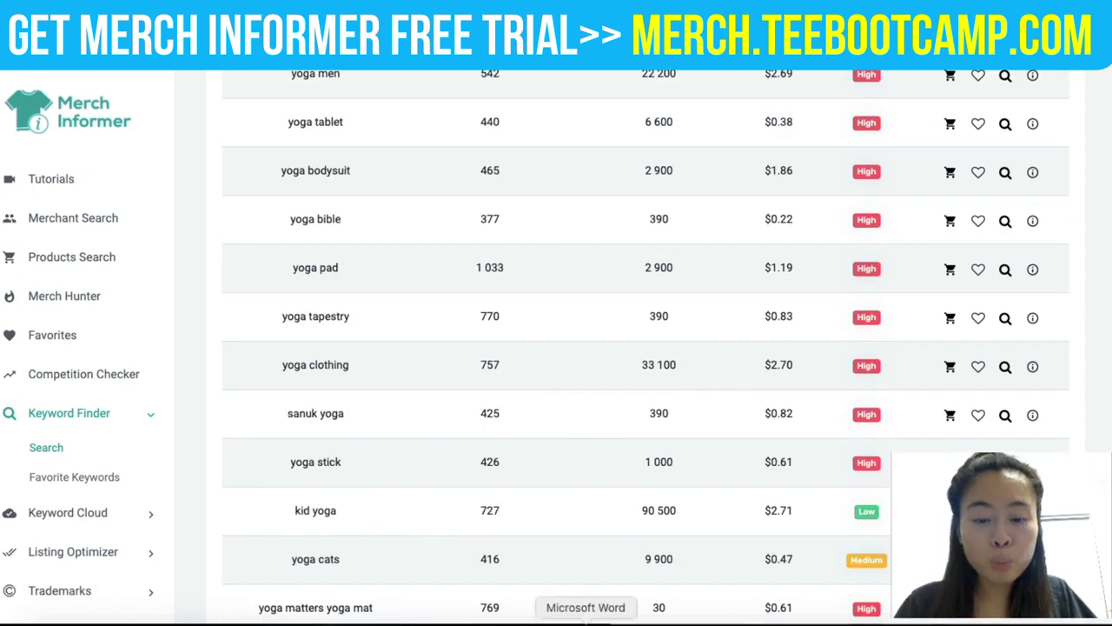
{"action": "left_click", "coordinate": [585, 622]}
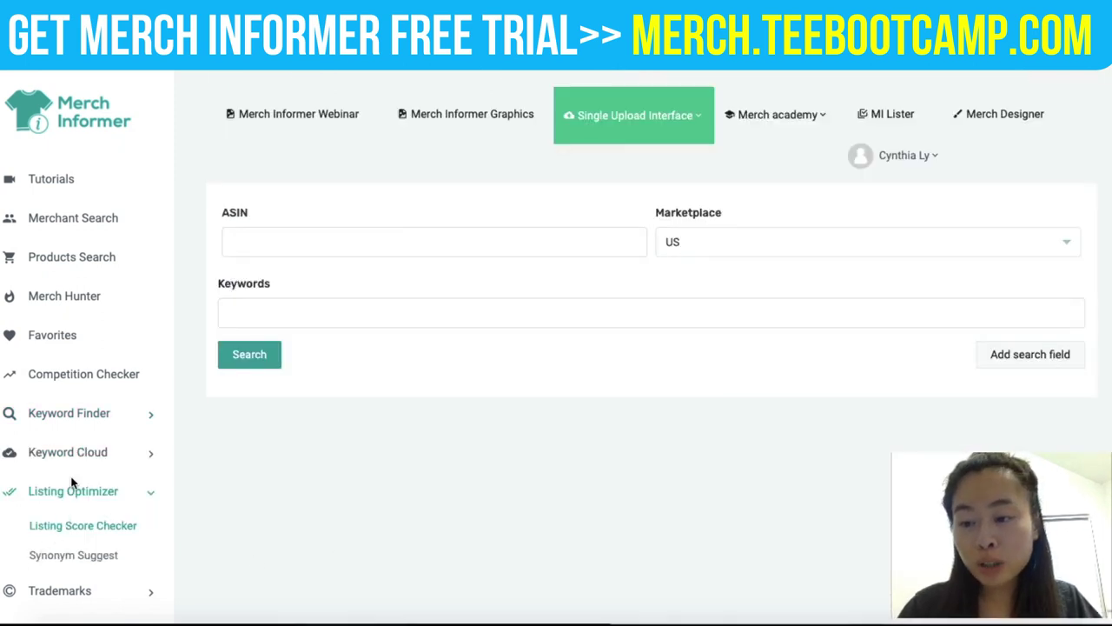
Step: Circle the Listing Optimizer entry as a screen annotation, and clear the drawing
{"action": "mouse_move", "coordinate": [75, 476]}
{"action": "left_mouse_down"}
{"action": "mouse_move", "coordinate": [10, 476]}
{"action": "mouse_move", "coordinate": [2, 500]}
{"action": "mouse_move", "coordinate": [177, 505]}
{"action": "mouse_move", "coordinate": [49, 472]}
{"action": "left_mouse_up"}
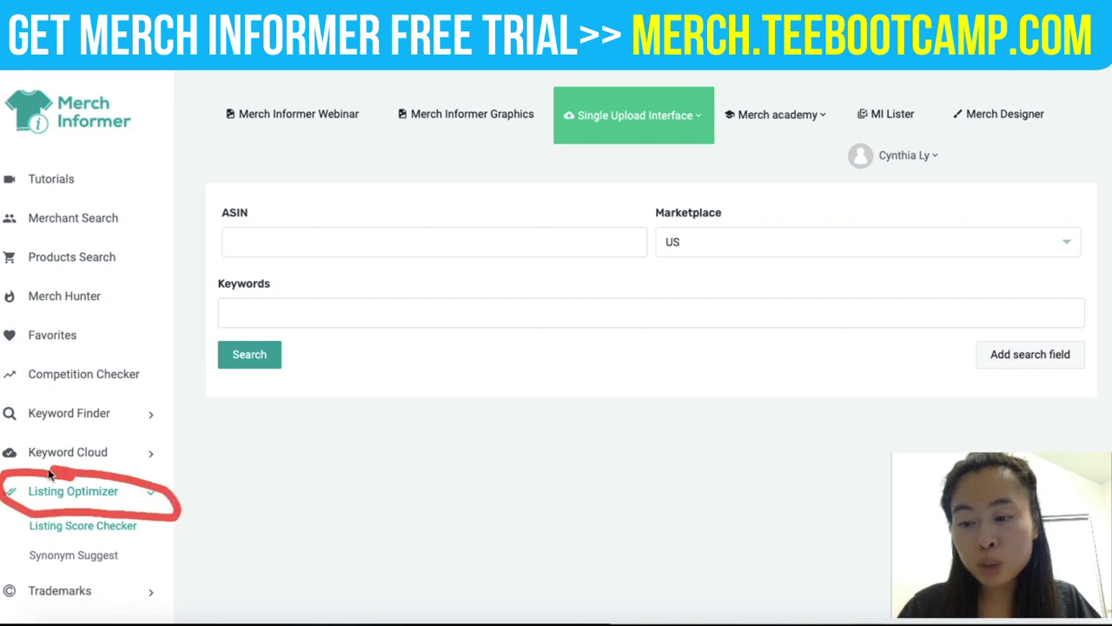
{"action": "key", "text": "Escape"}
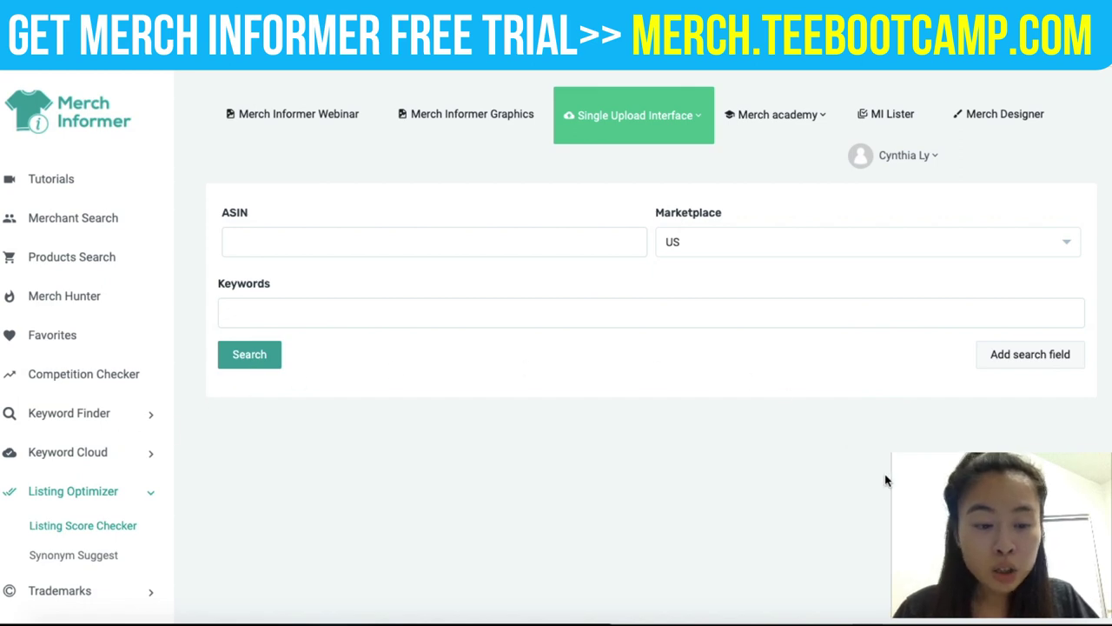
Step: Switch to the Amazon home page in the other browser and search for "cat tshirt"
{"action": "left_click", "coordinate": [877, 619]}
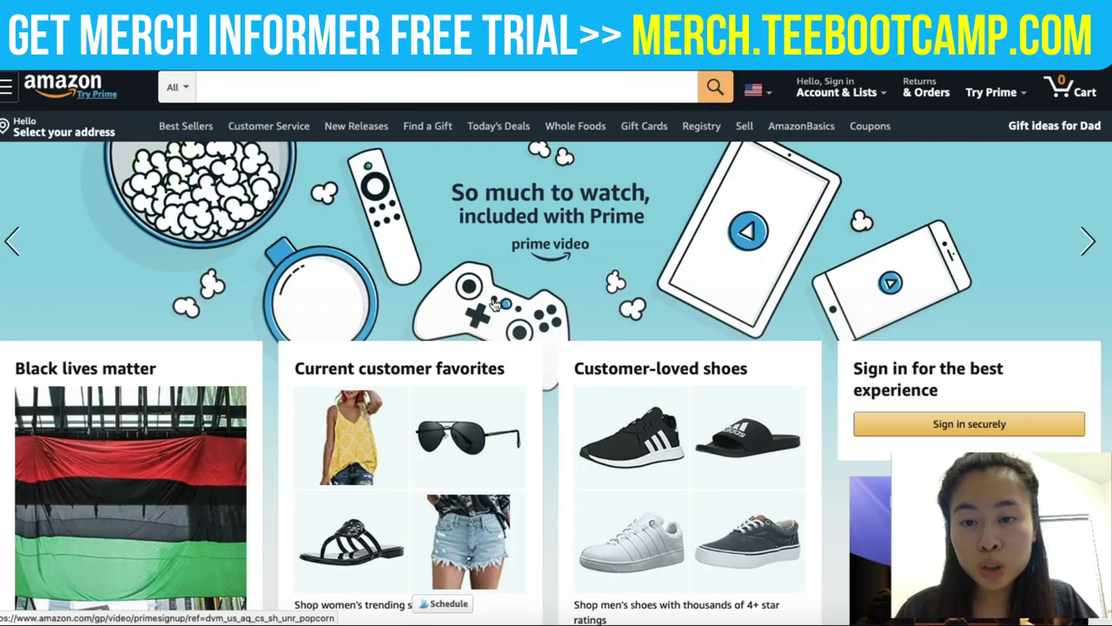
{"action": "left_click", "coordinate": [235, 86]}
{"action": "type", "text": "cat "}
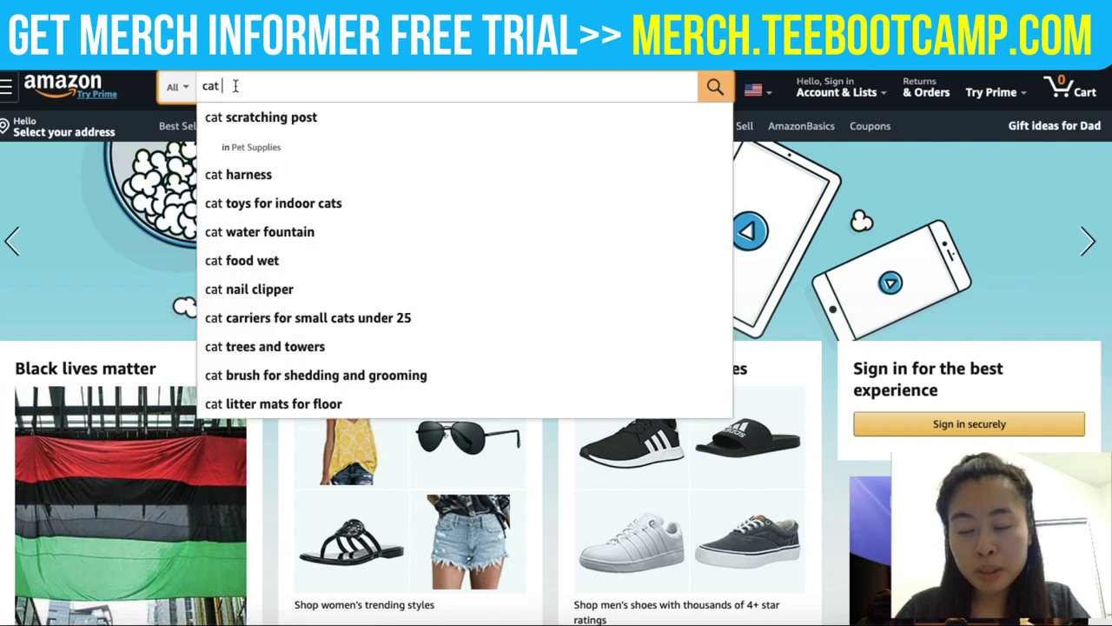
{"action": "type", "text": "tshirt"}
{"action": "key", "text": "Return"}
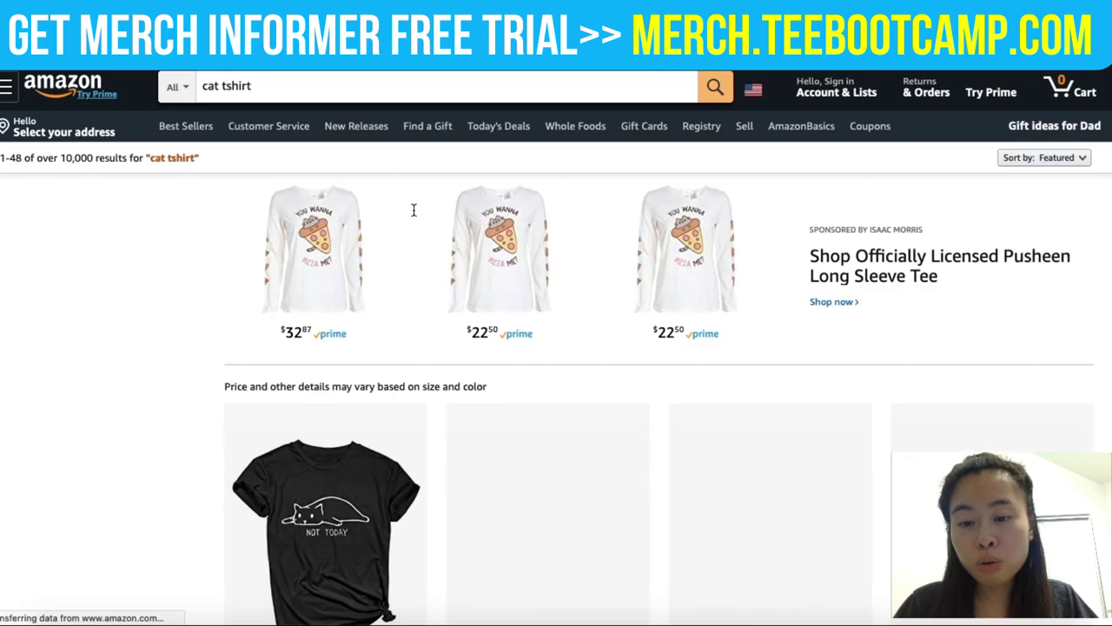
Step: Open the "Sorry I can't I have plans with my Cat T-Shirt" listing and copy its ASIN from the product description
{"action": "scroll", "coordinate": [660, 330], "scroll_direction": "down", "scroll_amount": 5}
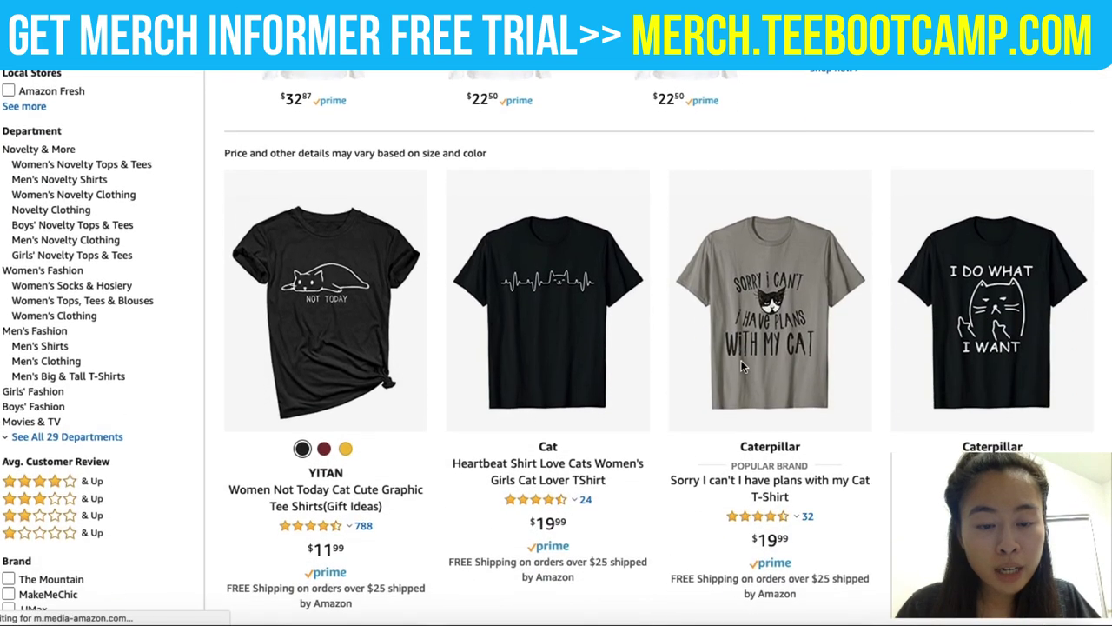
{"action": "left_click", "coordinate": [794, 295]}
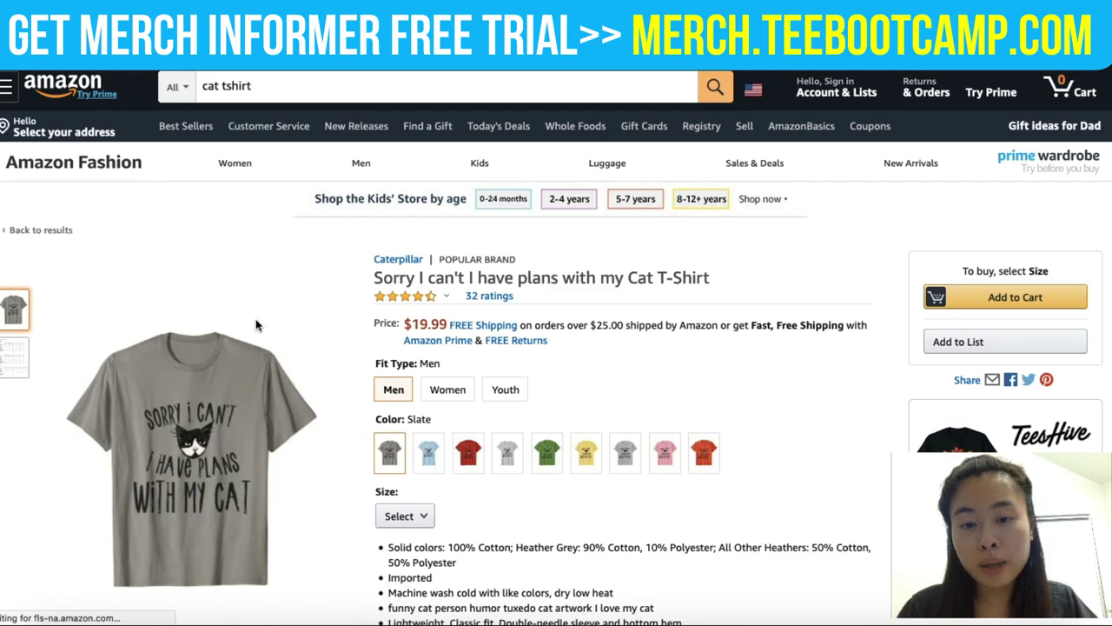
{"action": "scroll", "coordinate": [257, 325], "scroll_direction": "down", "scroll_amount": 4}
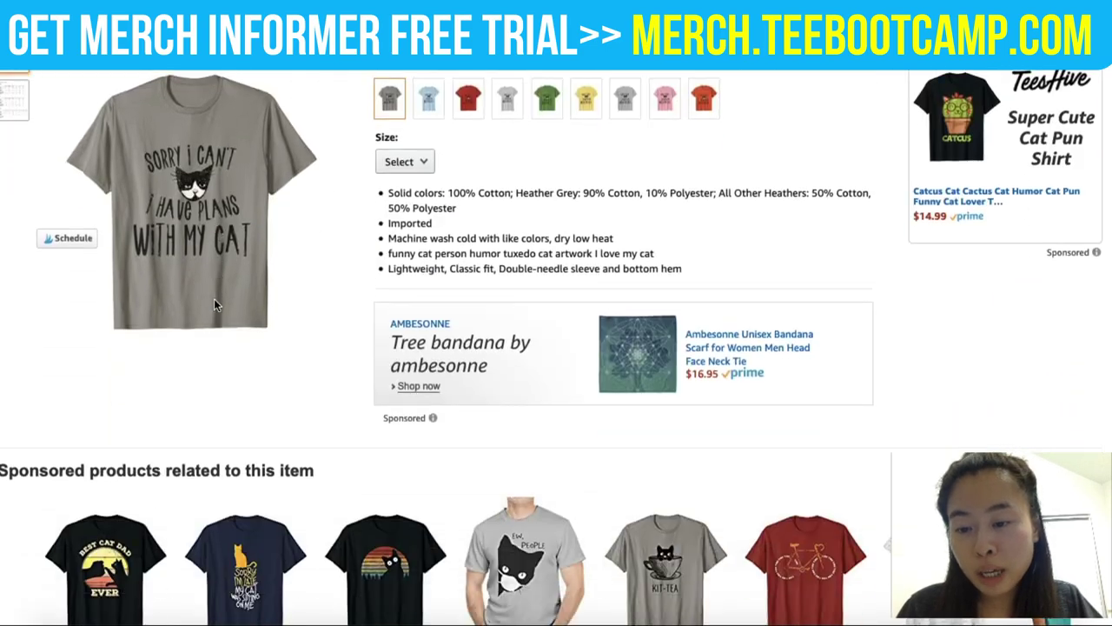
{"action": "scroll", "coordinate": [214, 301], "scroll_direction": "down", "scroll_amount": 15}
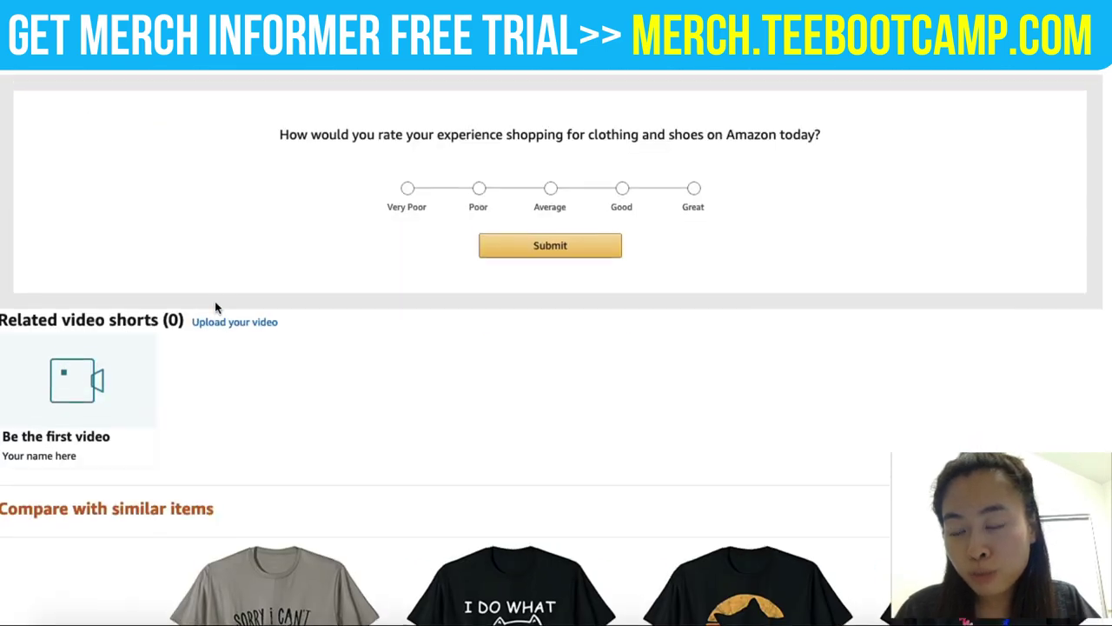
{"action": "scroll", "coordinate": [215, 301], "scroll_direction": "up", "scroll_amount": 3}
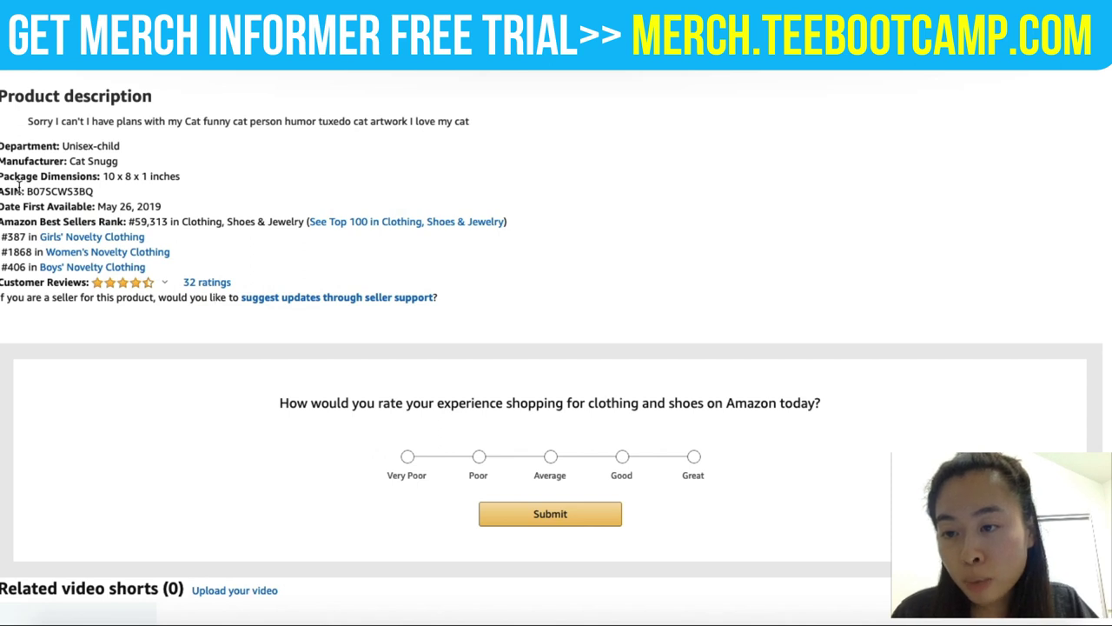
{"action": "left_click_drag", "start_coordinate": [2, 189], "coordinate": [78, 192]}
{"action": "left_click", "coordinate": [127, 198]}
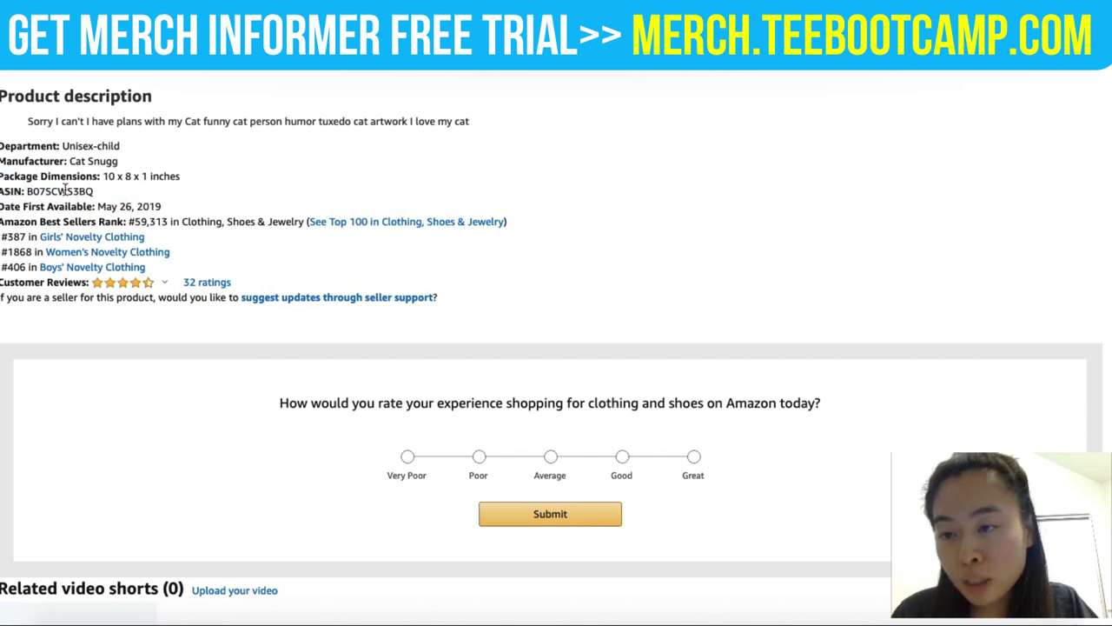
{"action": "double_click", "coordinate": [82, 193]}
{"action": "key", "text": "ctrl+c"}
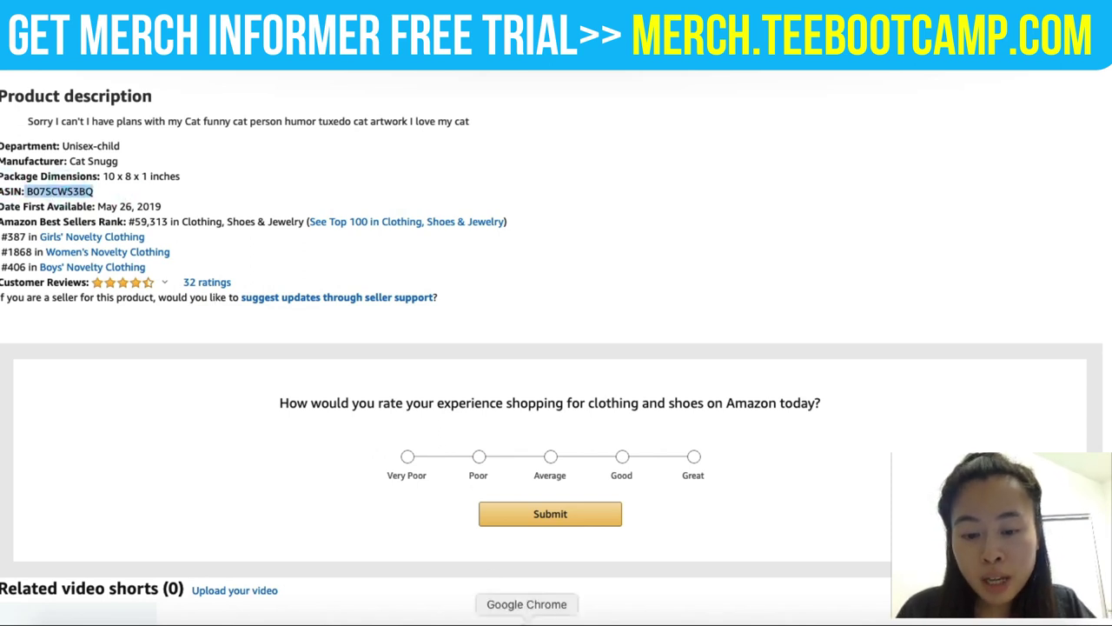
Step: Switch to Merch Informer in Chrome and run the Listing Score Checker on ASIN B07SCWS3BQ with the keyword "cat"
{"action": "left_click", "coordinate": [489, 620]}
{"action": "left_click", "coordinate": [291, 241]}
{"action": "key", "text": "ctrl+v"}
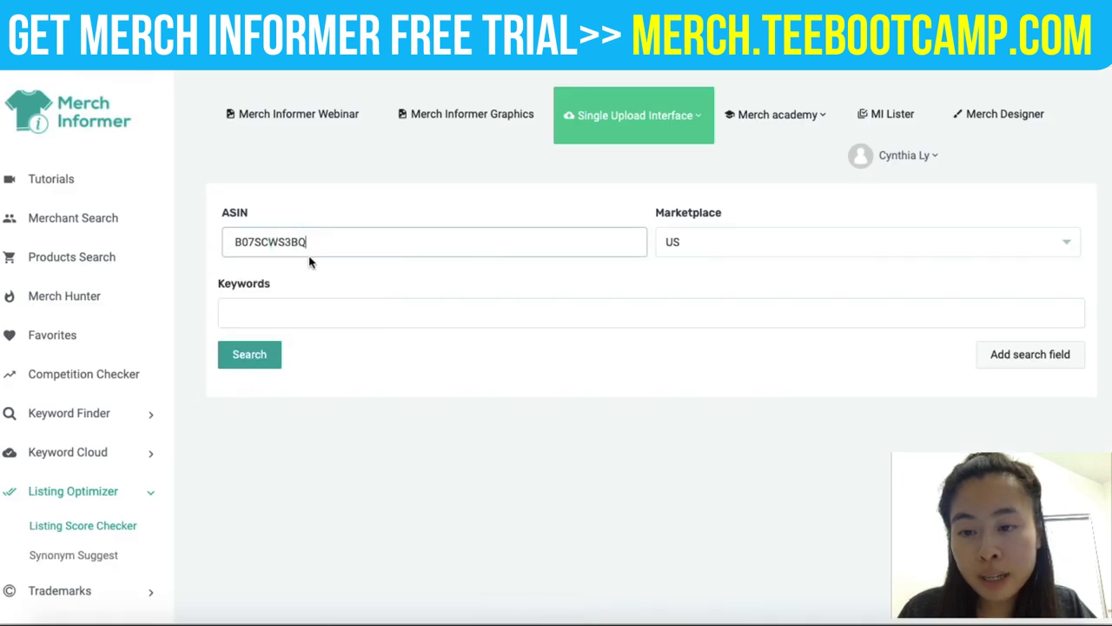
{"action": "left_click", "coordinate": [413, 396]}
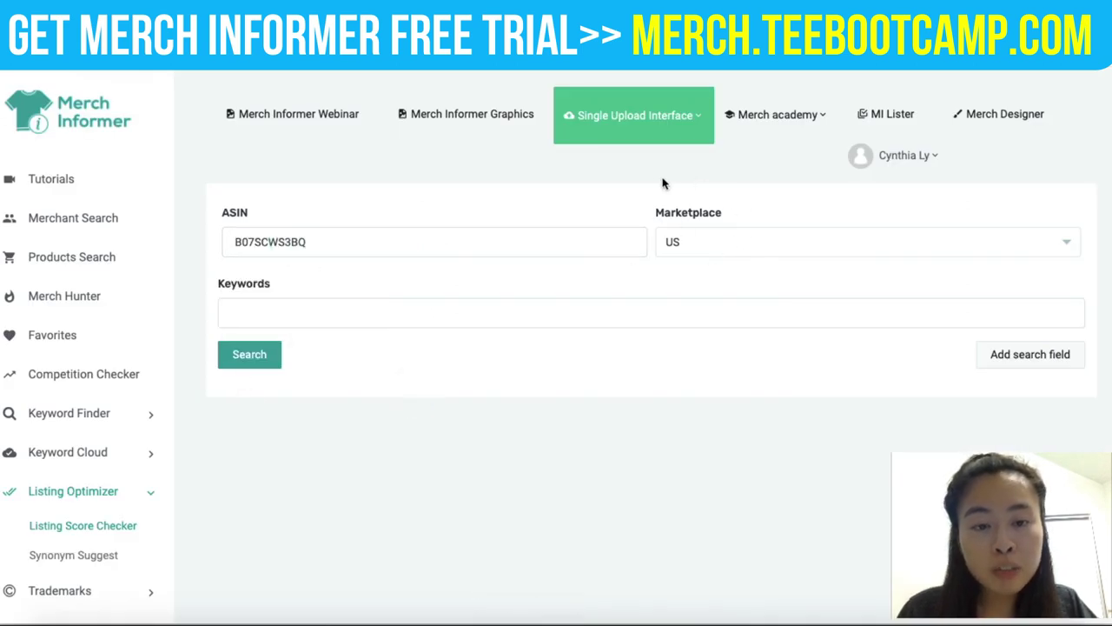
{"action": "left_click", "coordinate": [259, 313]}
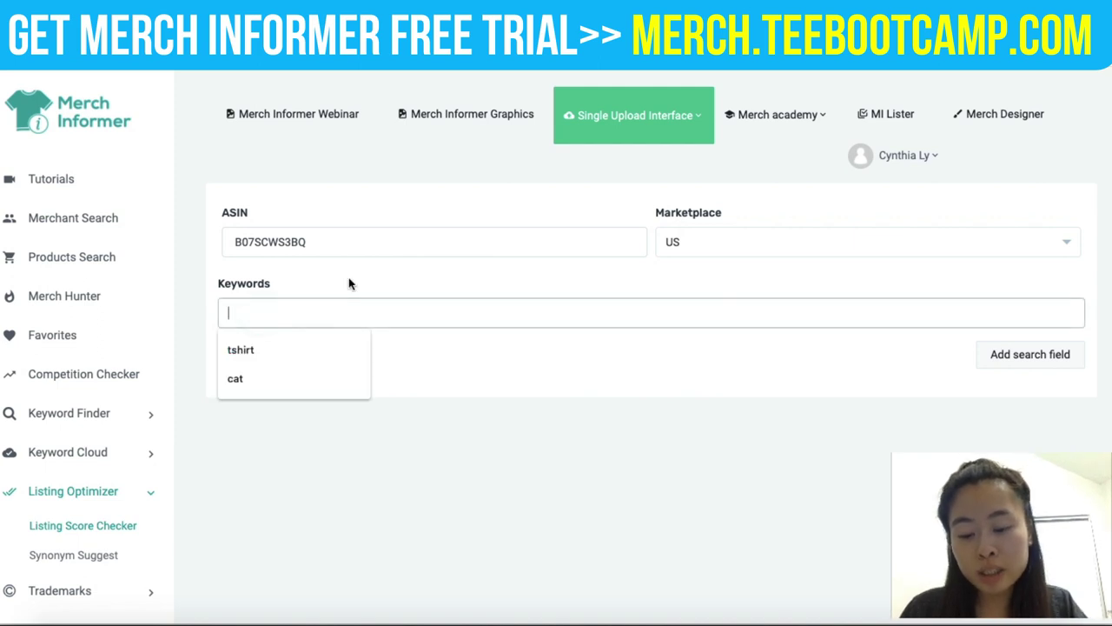
{"action": "type", "text": "cat"}
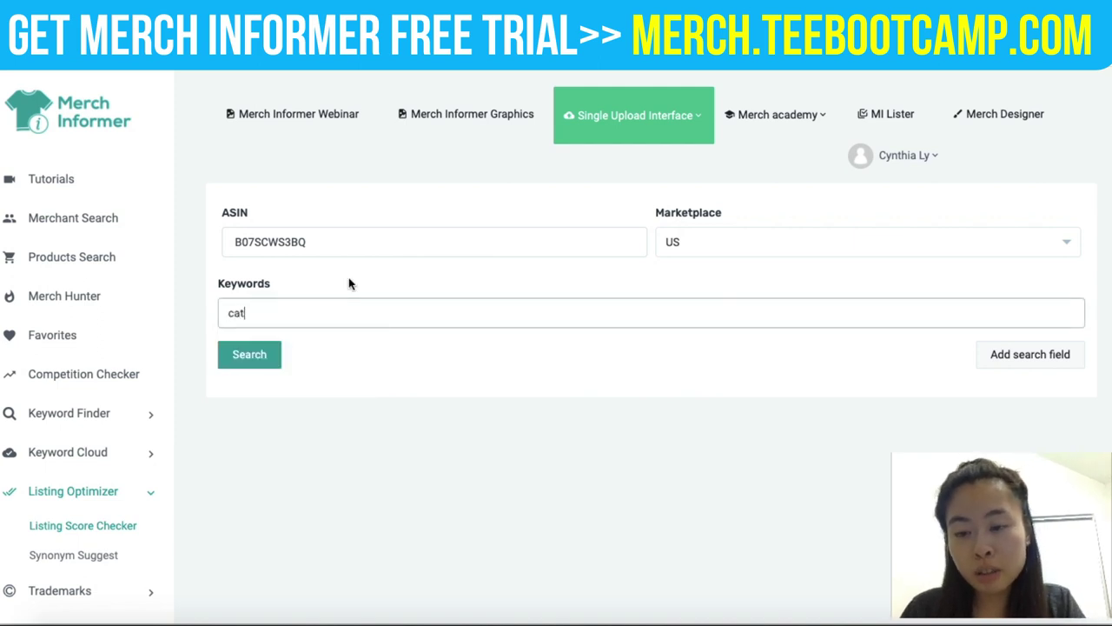
{"action": "left_click", "coordinate": [249, 351]}
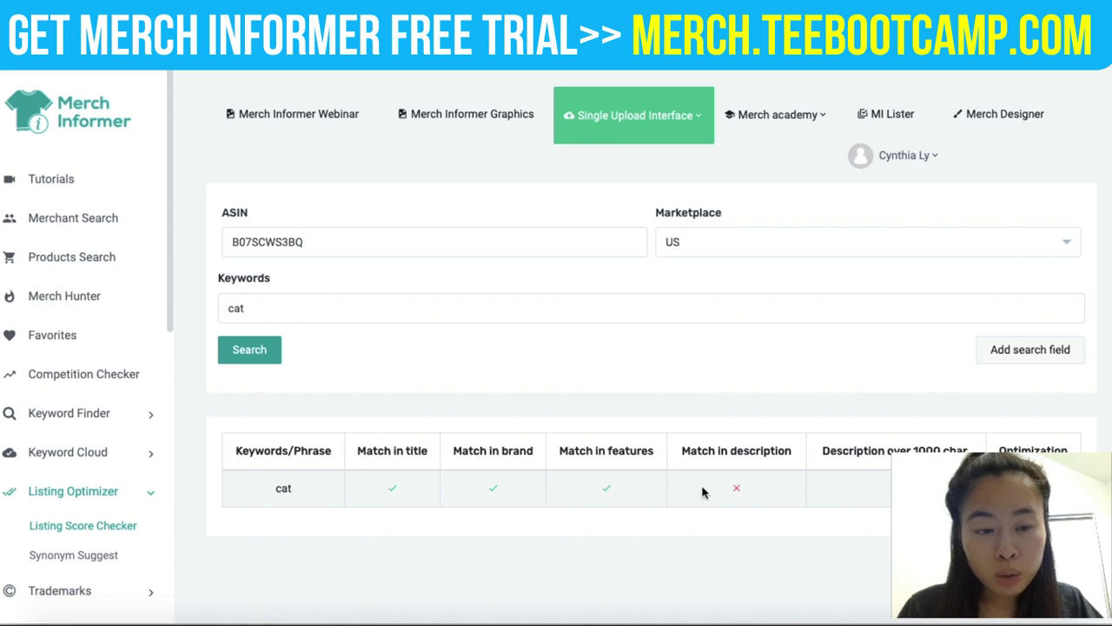
Step: Circle the Keywords/Phrase, Optimization and Match in description columns of the listing score results to examine them
{"action": "left_click_drag", "start_coordinate": [939, 547], "coordinate": [939, 182]}
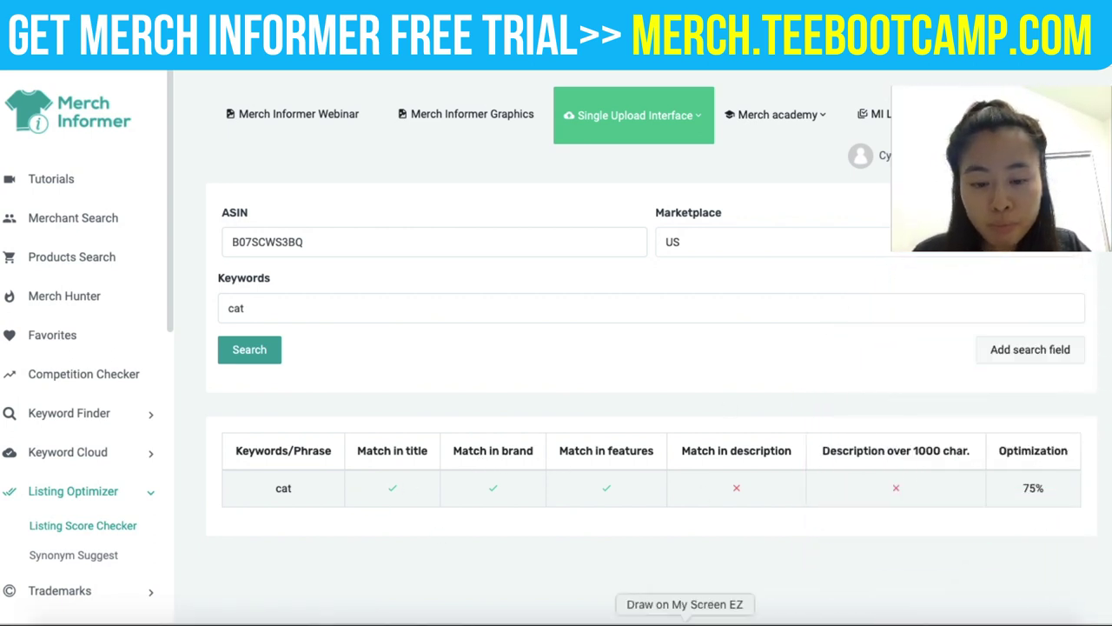
{"action": "mouse_move", "coordinate": [269, 514]}
{"action": "left_mouse_down"}
{"action": "mouse_move", "coordinate": [354, 485]}
{"action": "mouse_move", "coordinate": [227, 422]}
{"action": "mouse_move", "coordinate": [290, 516]}
{"action": "left_mouse_up"}
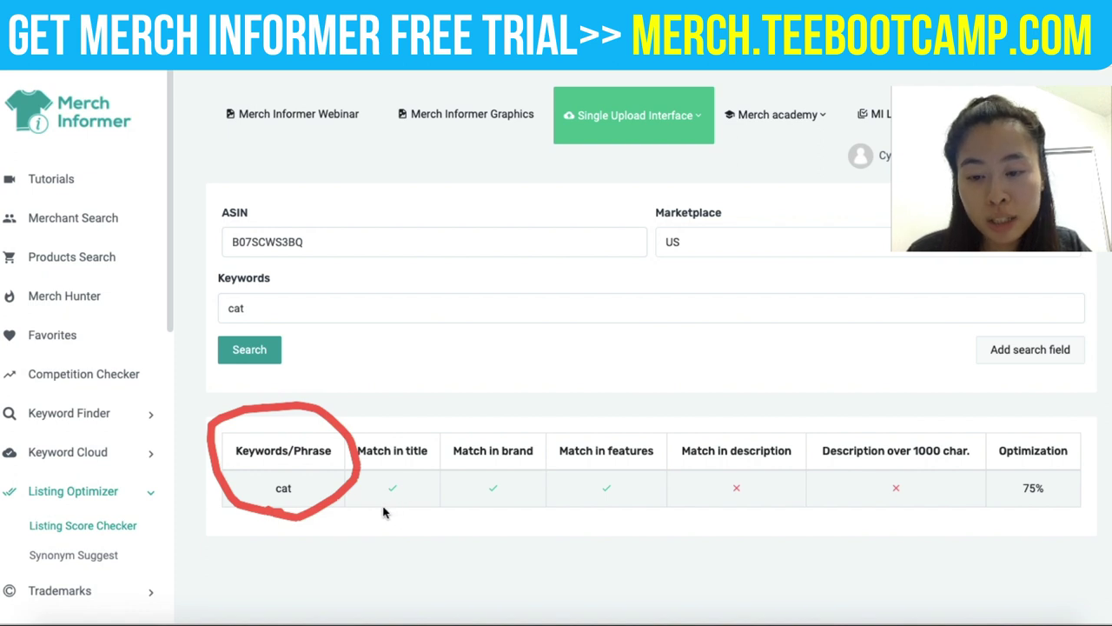
{"action": "key", "text": "Escape"}
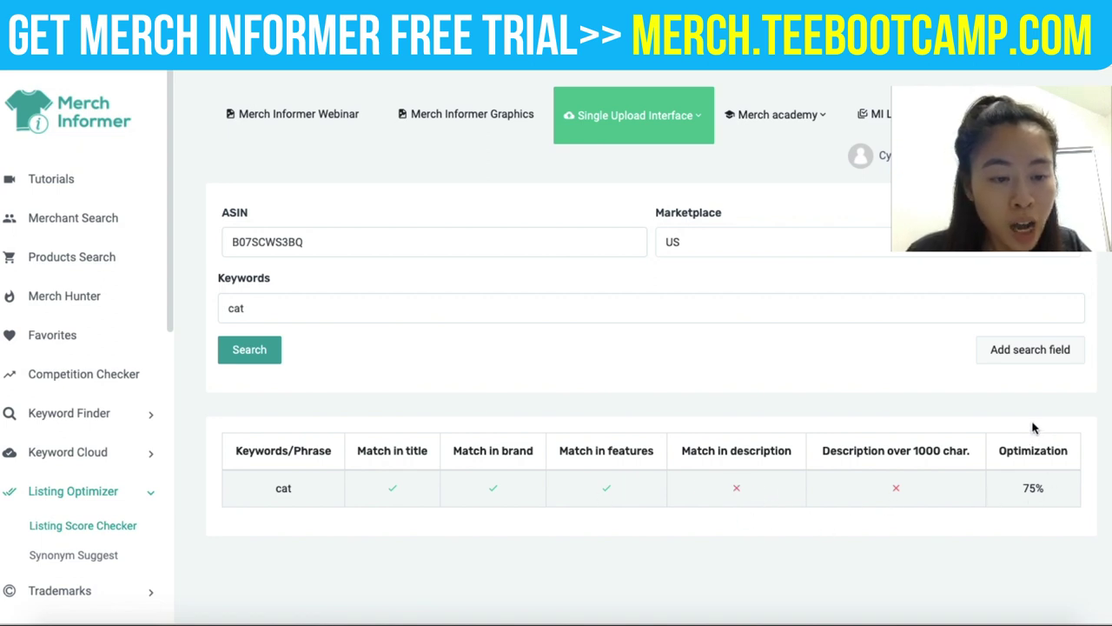
{"action": "mouse_move", "coordinate": [1034, 422]}
{"action": "left_mouse_down"}
{"action": "mouse_move", "coordinate": [992, 451]}
{"action": "mouse_move", "coordinate": [1043, 521]}
{"action": "mouse_move", "coordinate": [1020, 423]}
{"action": "left_mouse_up"}
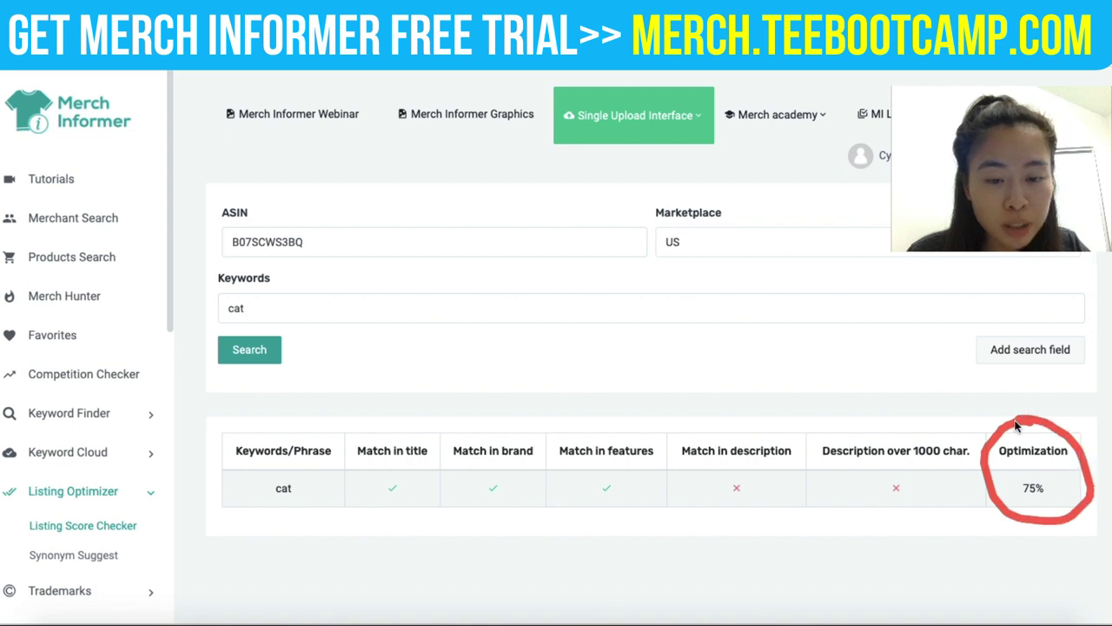
{"action": "mouse_move", "coordinate": [726, 423]}
{"action": "left_mouse_down"}
{"action": "mouse_move", "coordinate": [673, 443]}
{"action": "mouse_move", "coordinate": [785, 519]}
{"action": "mouse_move", "coordinate": [998, 521]}
{"action": "mouse_move", "coordinate": [991, 420]}
{"action": "mouse_move", "coordinate": [694, 422]}
{"action": "left_mouse_up"}
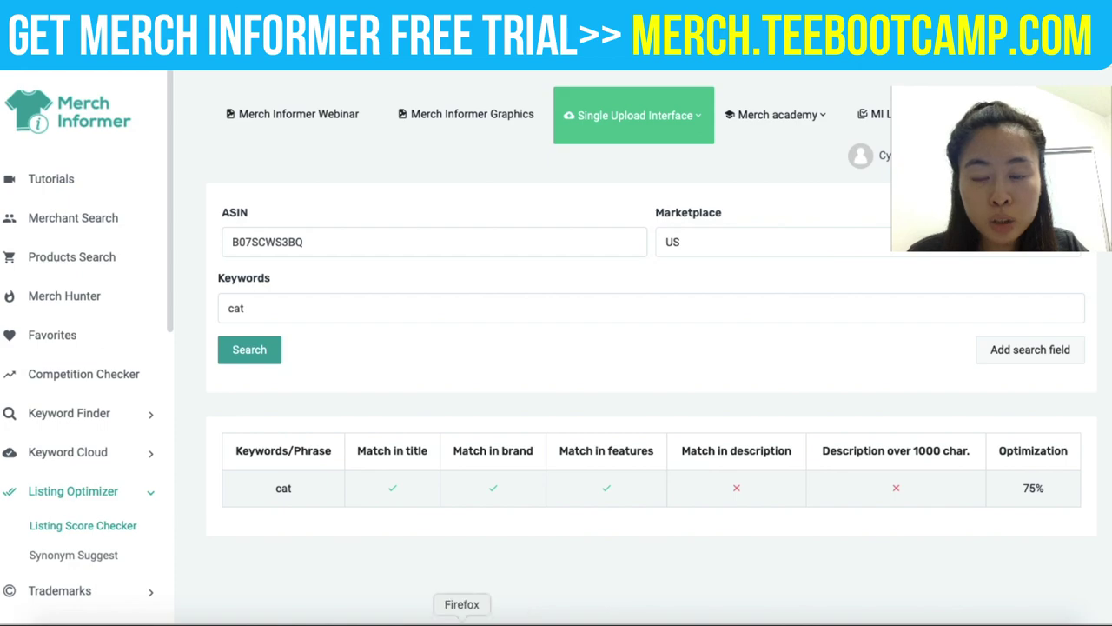
Step: Compare the cat T-shirt's Amazon product details and feature bullets in Firefox with the Listing Score Checker results in Chrome
{"action": "left_click", "coordinate": [462, 621]}
{"action": "scroll", "coordinate": [447, 372], "scroll_direction": "up", "scroll_amount": 15}
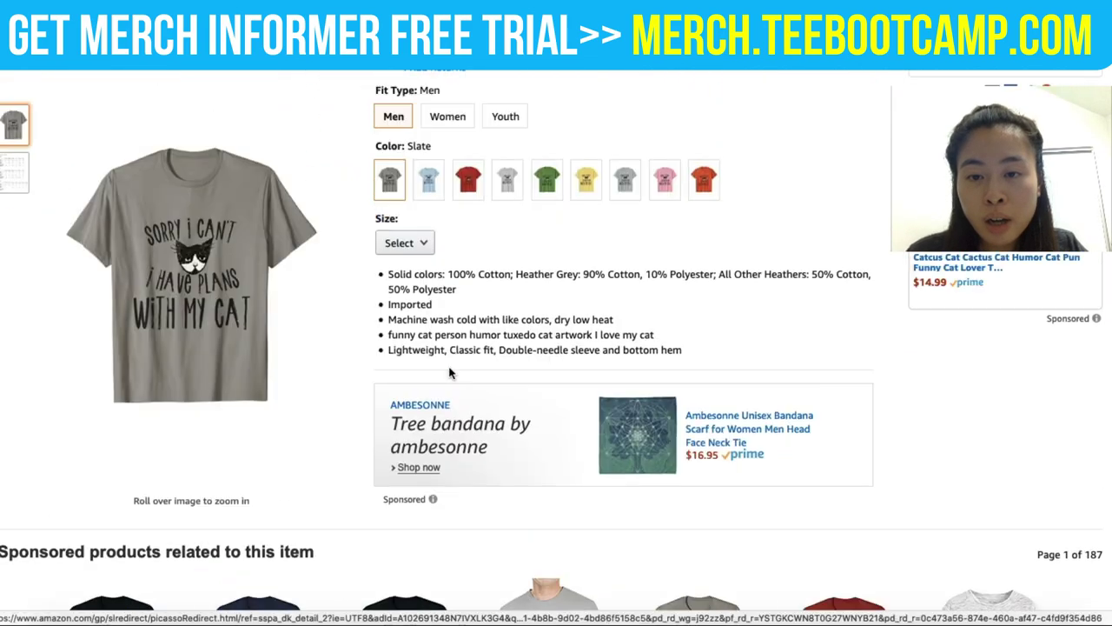
{"action": "scroll", "coordinate": [451, 370], "scroll_direction": "down", "scroll_amount": 3}
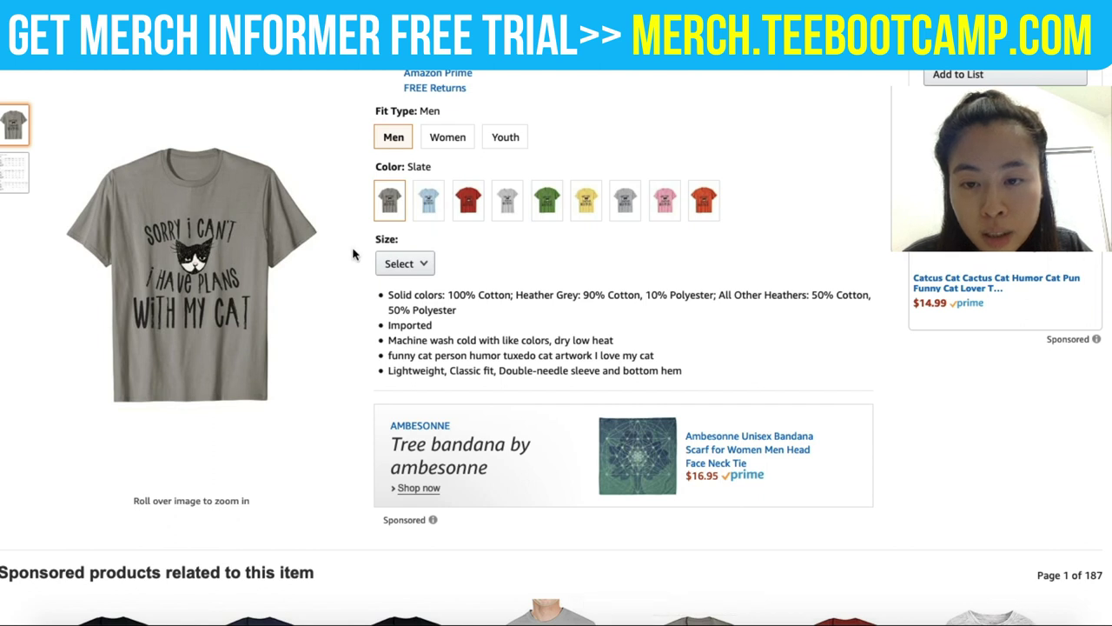
{"action": "mouse_move", "coordinate": [400, 287]}
{"action": "left_mouse_down"}
{"action": "mouse_move", "coordinate": [356, 294]}
{"action": "mouse_move", "coordinate": [358, 399]}
{"action": "mouse_move", "coordinate": [822, 405]}
{"action": "mouse_move", "coordinate": [882, 265]}
{"action": "mouse_move", "coordinate": [598, 260]}
{"action": "mouse_move", "coordinate": [400, 277]}
{"action": "left_mouse_up"}
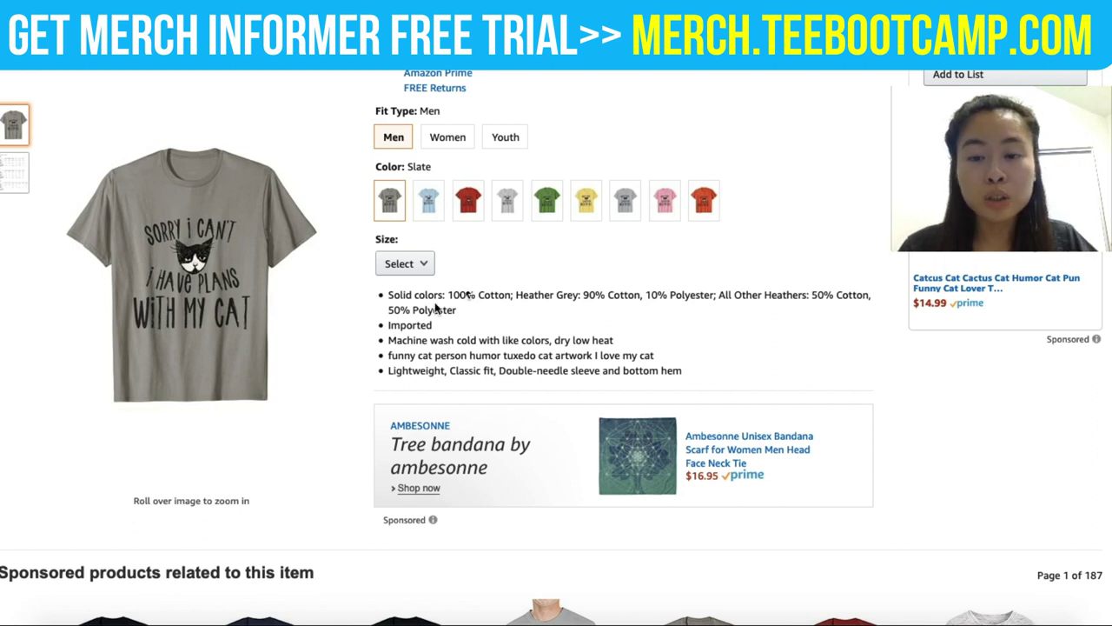
{"action": "left_click", "coordinate": [526, 617]}
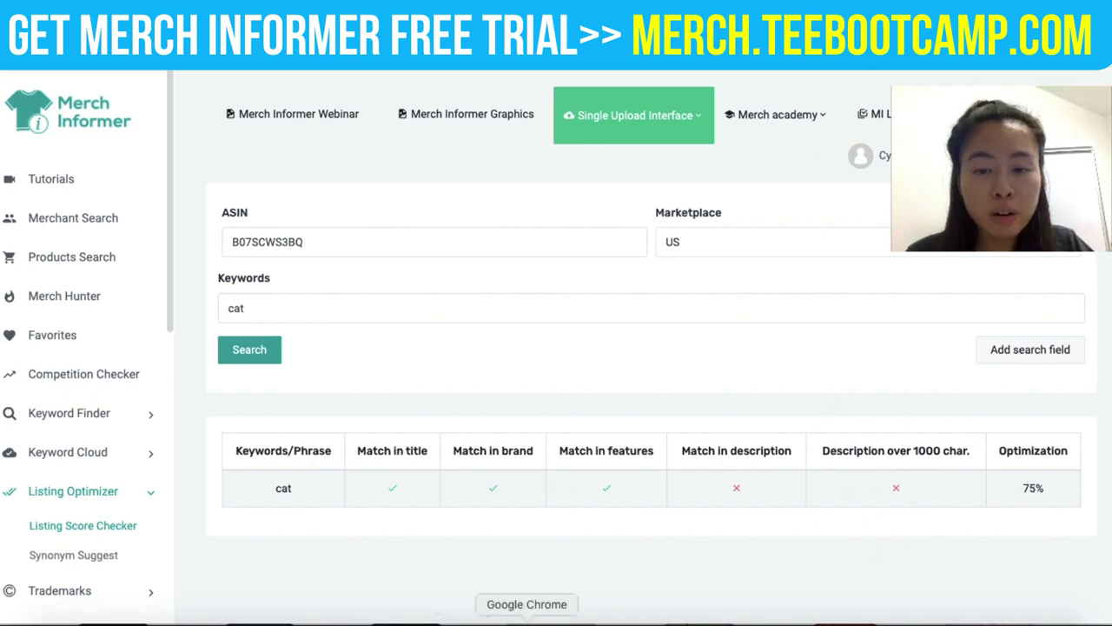
{"action": "left_click", "coordinate": [462, 619]}
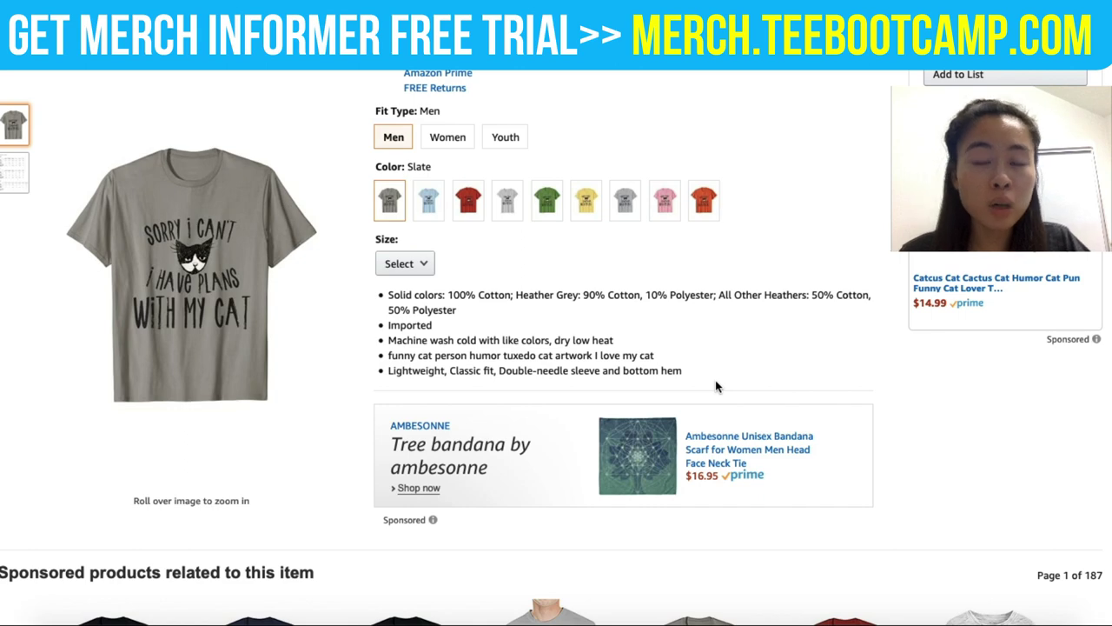
{"action": "left_click", "coordinate": [526, 619]}
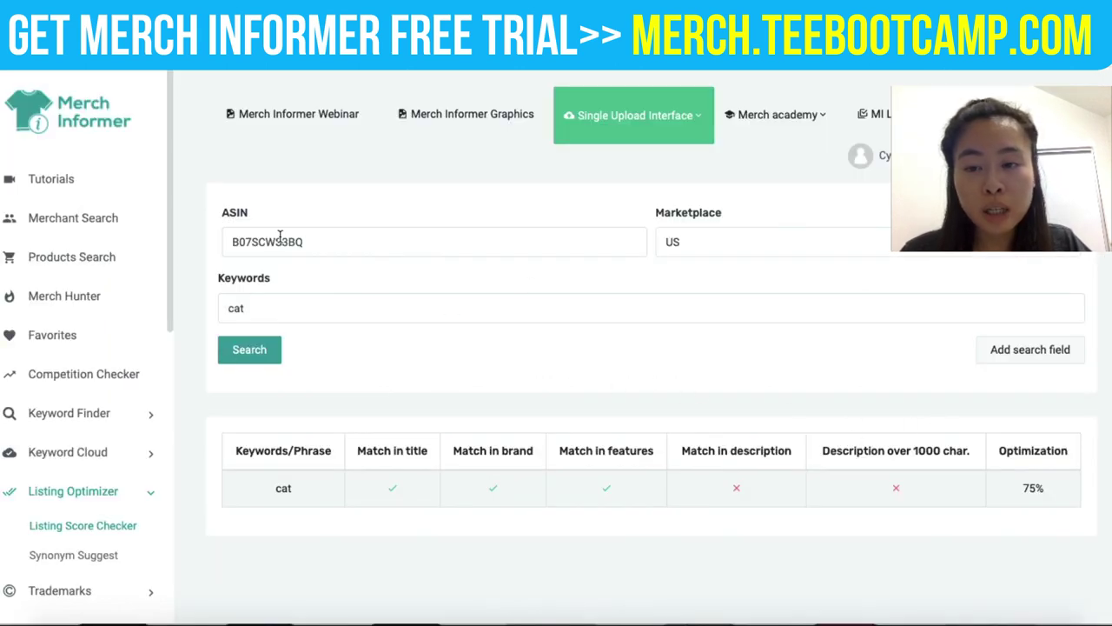
Step: Circle the ASIN and Keywords fields of the Listing Score Checker to point them out, and clear the markings
{"action": "left_click", "coordinate": [708, 619]}
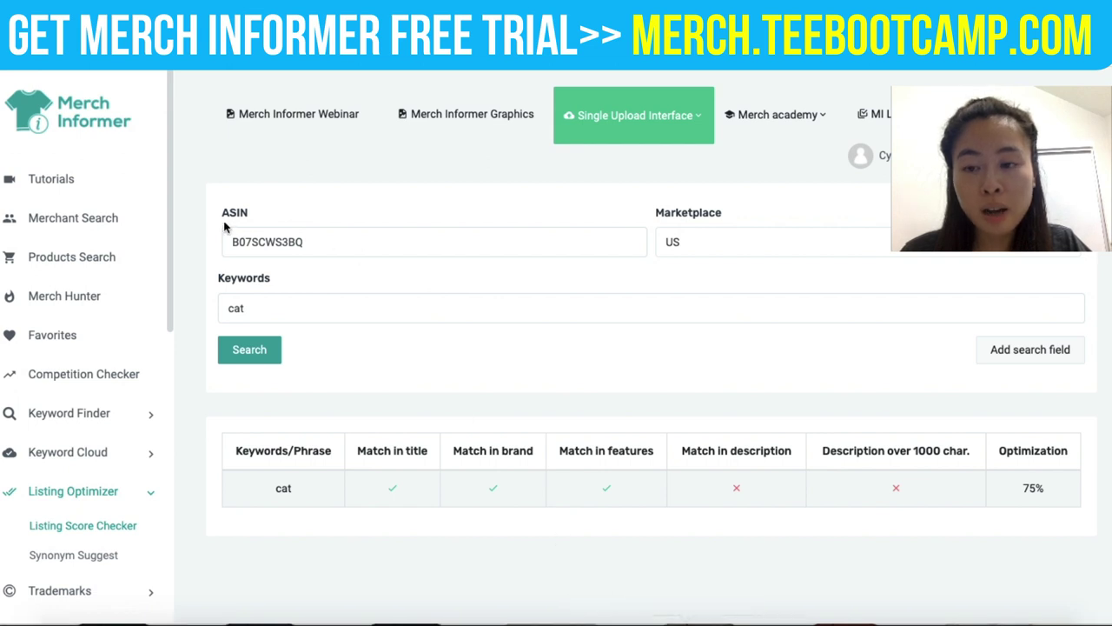
{"action": "mouse_move", "coordinate": [224, 224]}
{"action": "left_mouse_down"}
{"action": "mouse_move", "coordinate": [276, 174]}
{"action": "mouse_move", "coordinate": [234, 226]}
{"action": "left_mouse_up"}
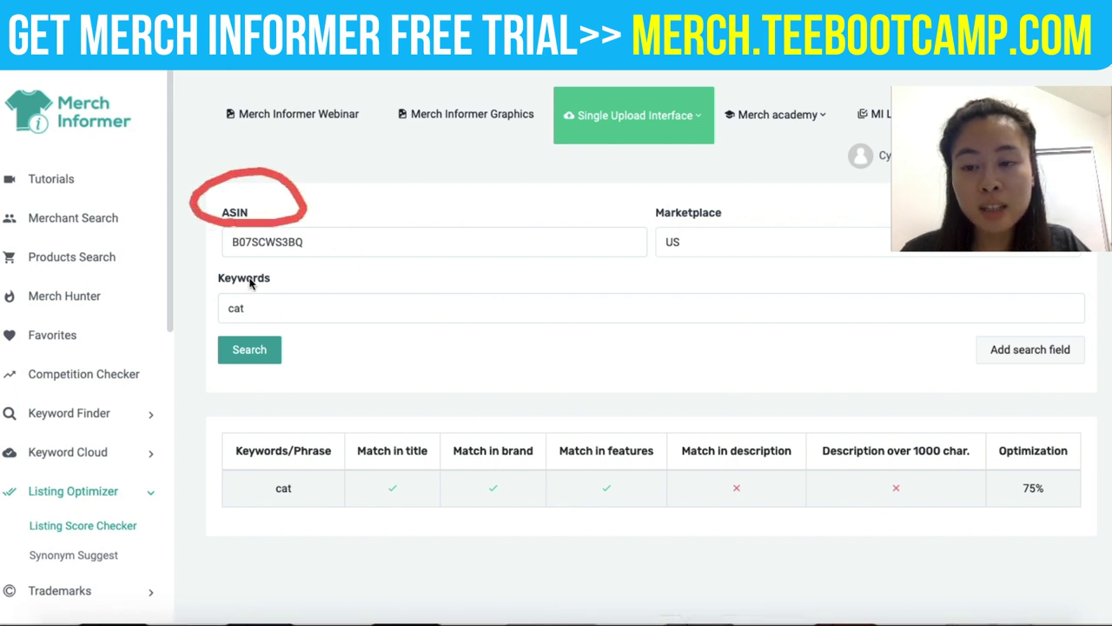
{"action": "mouse_move", "coordinate": [235, 298]}
{"action": "left_mouse_down"}
{"action": "mouse_move", "coordinate": [305, 278]}
{"action": "mouse_move", "coordinate": [170, 265]}
{"action": "mouse_move", "coordinate": [243, 297]}
{"action": "left_mouse_up"}
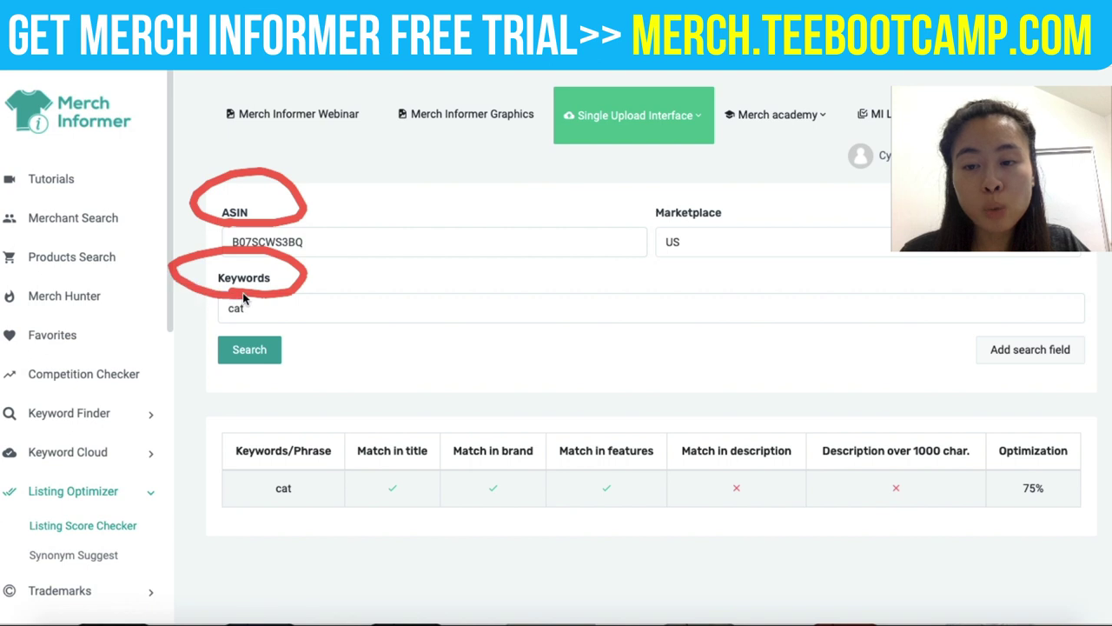
{"action": "key", "text": "Escape"}
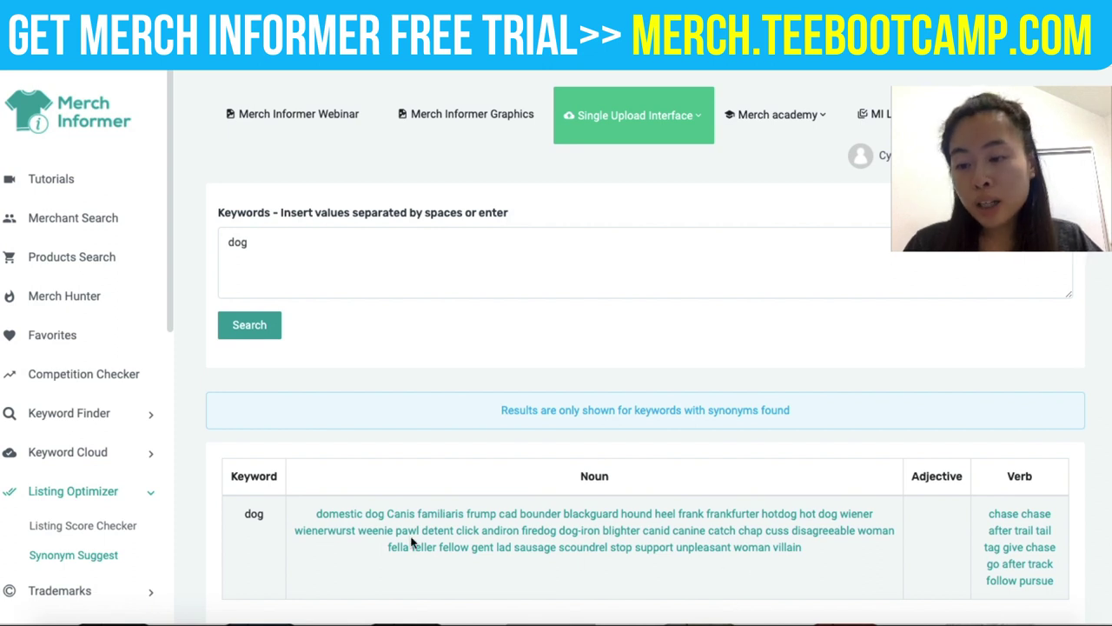
Step: On the Synonym Suggest page, underline "domestic dog", "wiener", "hotdog" and "sausage" among the noun synonyms for "dog"
{"action": "mouse_move", "coordinate": [87, 545]}
{"action": "left_mouse_down"}
{"action": "mouse_move", "coordinate": [9, 556]}
{"action": "mouse_move", "coordinate": [144, 573]}
{"action": "mouse_move", "coordinate": [83, 541]}
{"action": "left_mouse_up"}
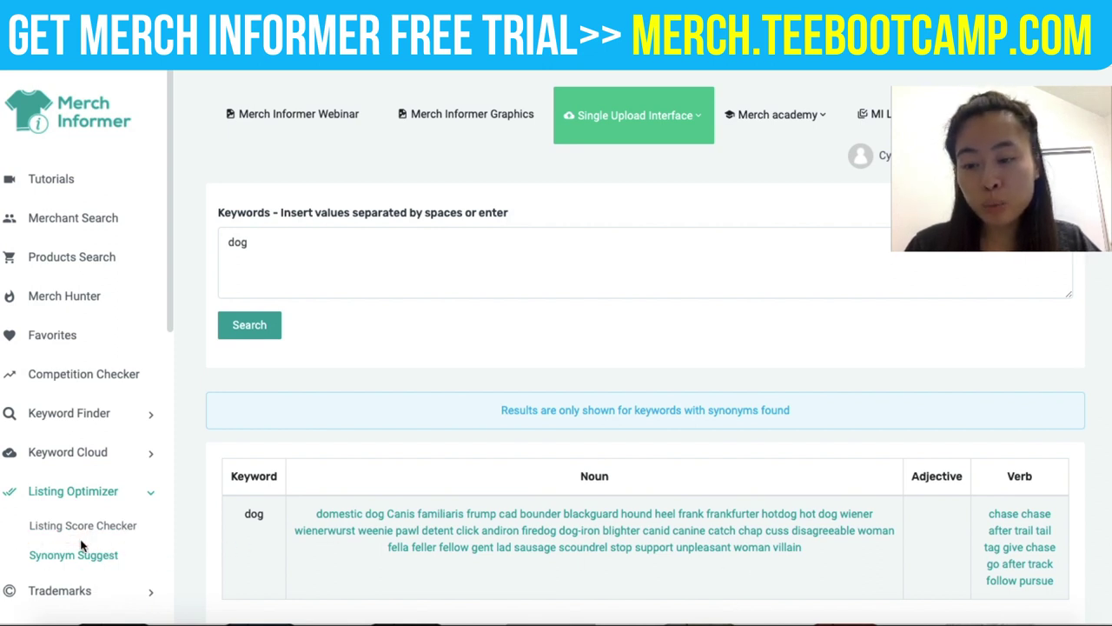
{"action": "left_click", "coordinate": [274, 239]}
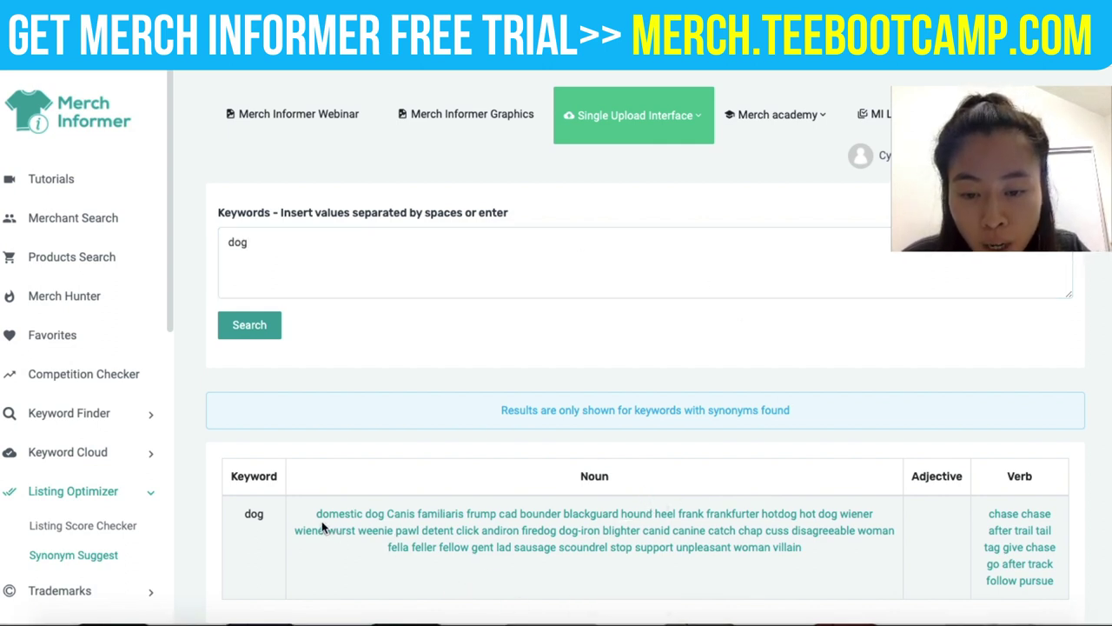
{"action": "left_click_drag", "start_coordinate": [351, 520], "coordinate": [392, 523]}
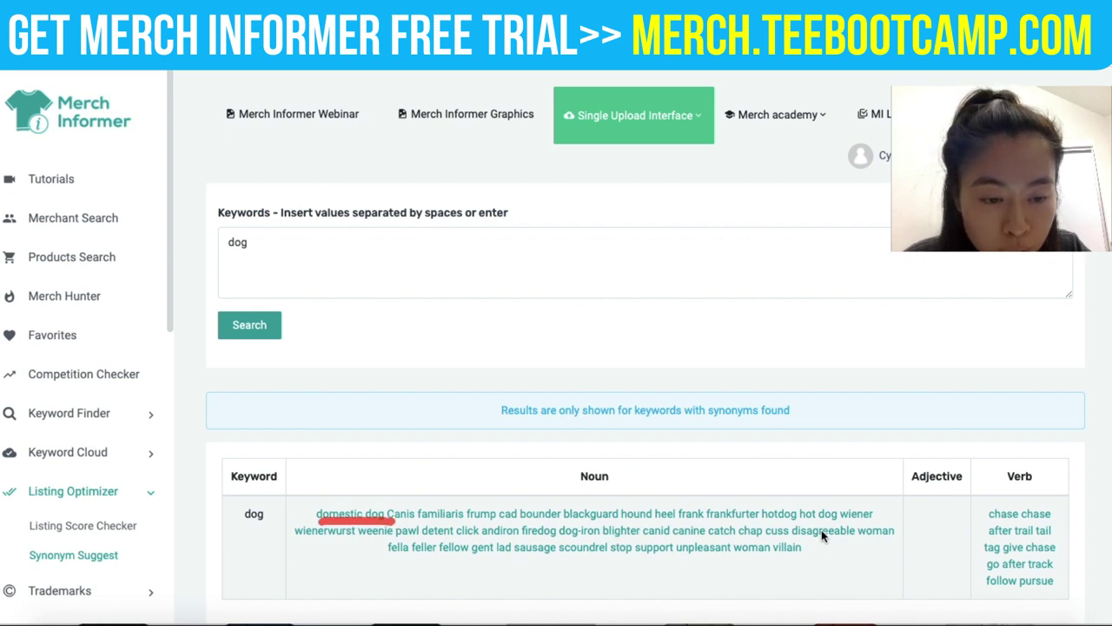
{"action": "left_click_drag", "start_coordinate": [867, 521], "coordinate": [870, 521]}
{"action": "left_click_drag", "start_coordinate": [758, 519], "coordinate": [817, 523]}
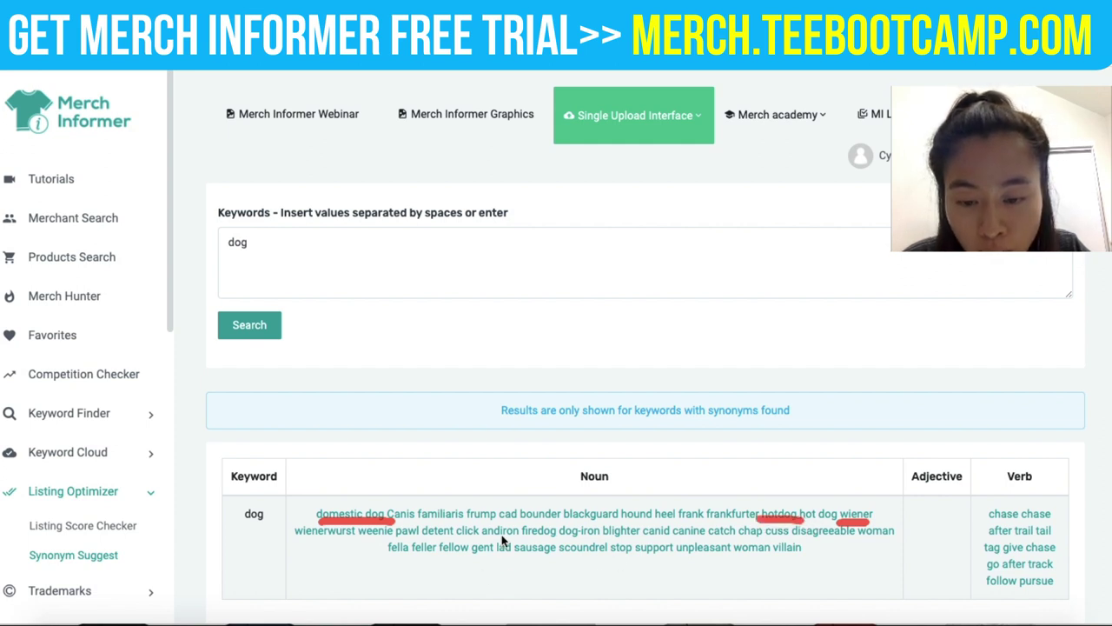
{"action": "left_click_drag", "start_coordinate": [524, 559], "coordinate": [574, 559]}
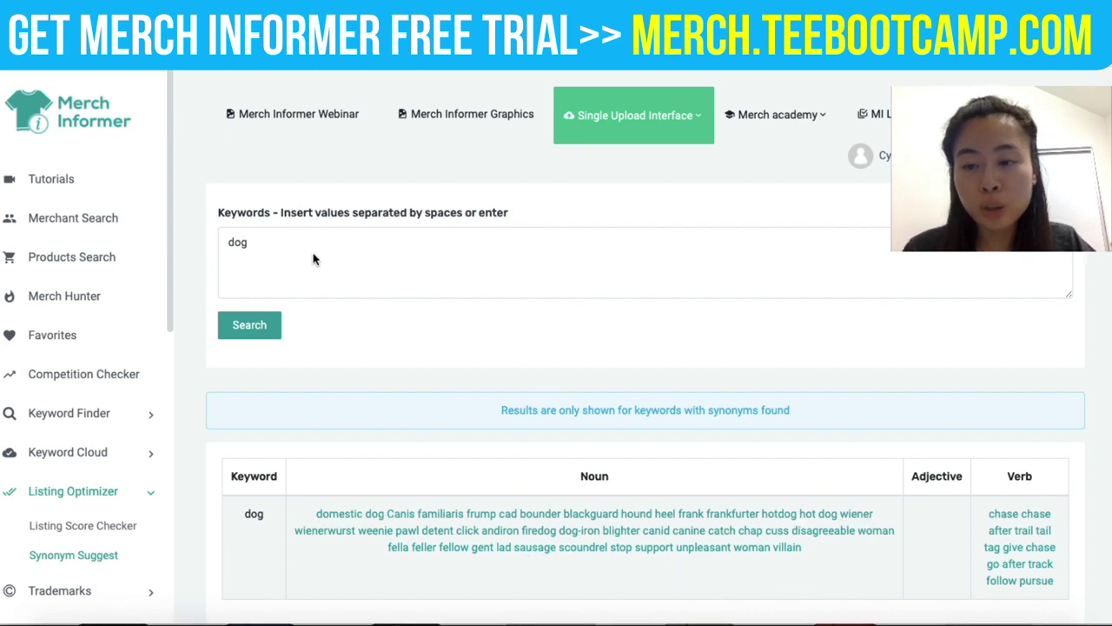
Step: Replace the Synonym Suggest keyword with "cat" and run the synonym search
{"action": "left_click", "coordinate": [251, 244]}
{"action": "double_click", "coordinate": [269, 239]}
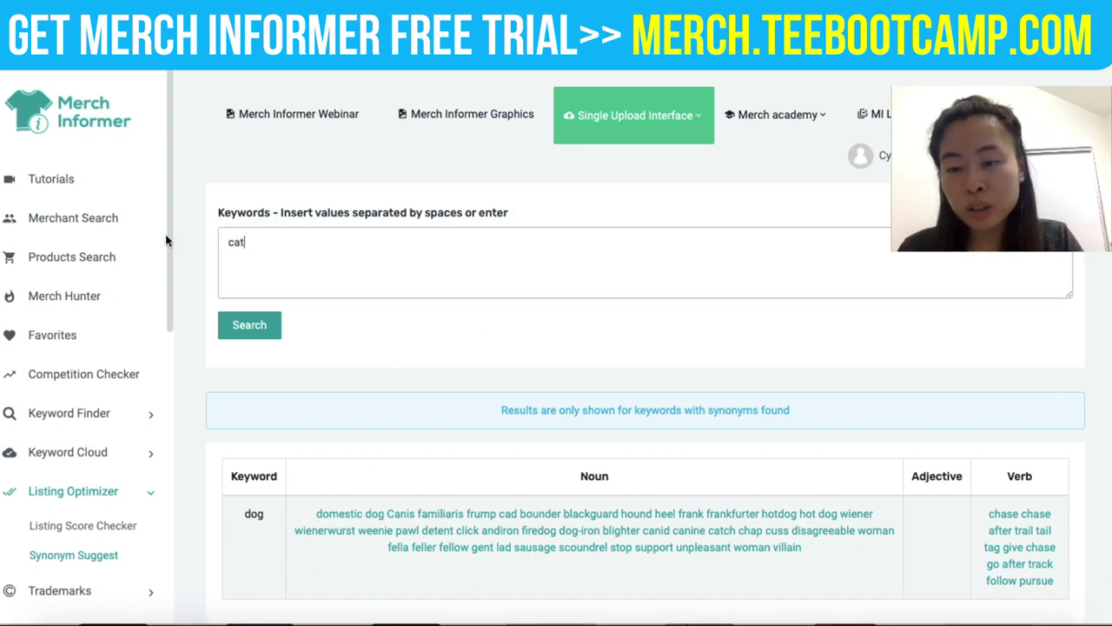
{"action": "left_click", "coordinate": [254, 333]}
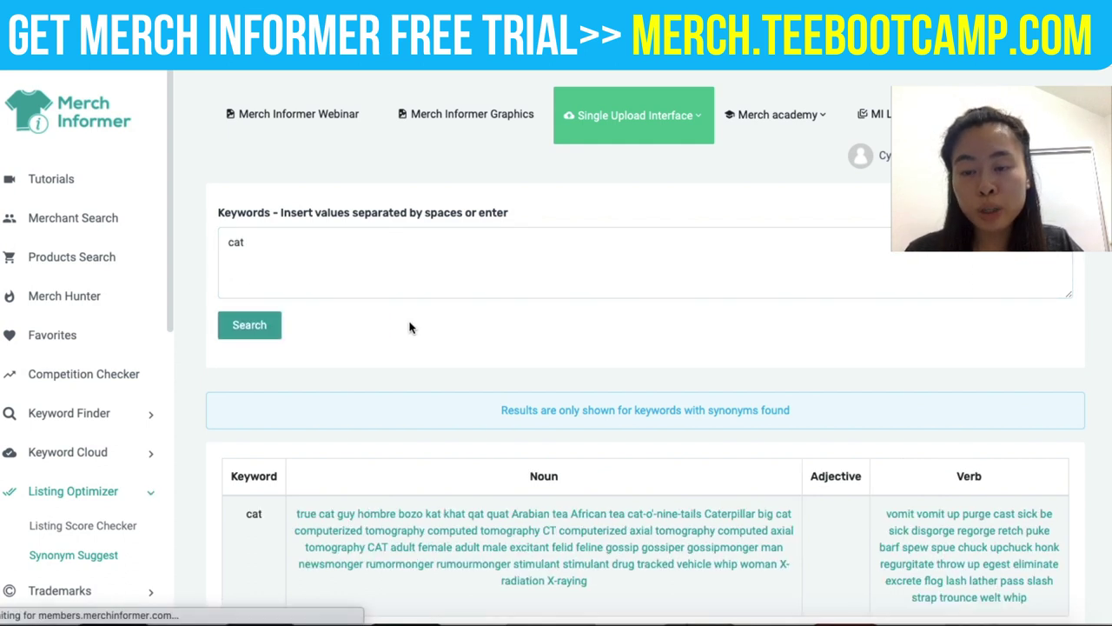
Step: Examine the noun synonyms for "cat" and underline "feline" and "big cat"
{"action": "scroll", "coordinate": [377, 391], "scroll_direction": "down", "scroll_amount": 2}
{"action": "scroll", "coordinate": [381, 401], "scroll_direction": "down", "scroll_amount": 1}
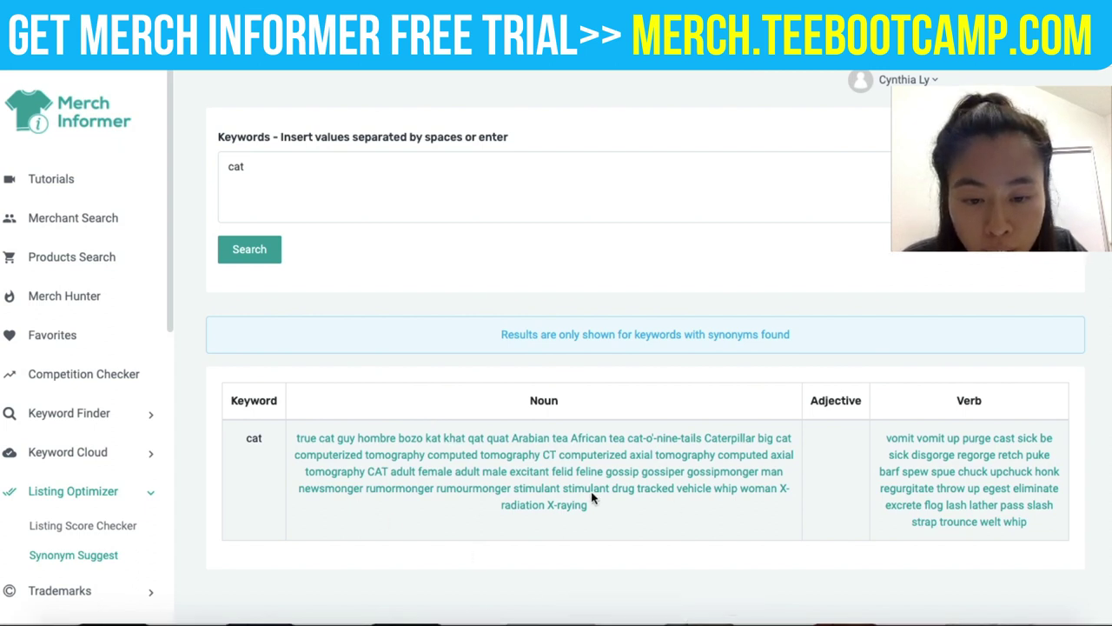
{"action": "left_click_drag", "start_coordinate": [577, 481], "coordinate": [600, 481]}
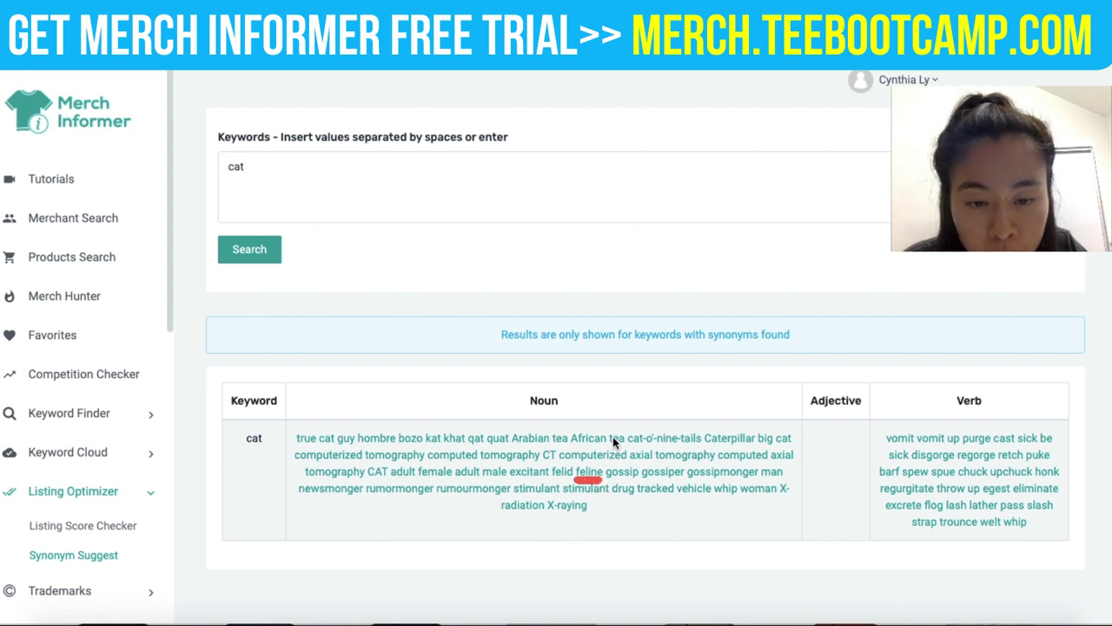
{"action": "left_click_drag", "start_coordinate": [758, 445], "coordinate": [778, 447]}
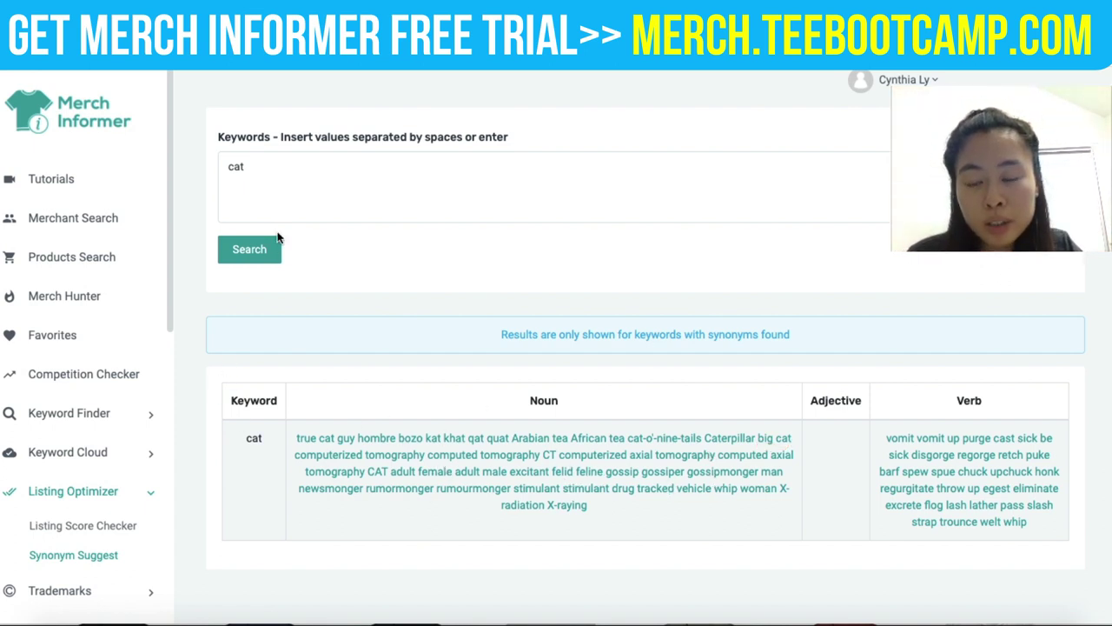
{"action": "scroll", "coordinate": [296, 222], "scroll_direction": "up", "scroll_amount": 1}
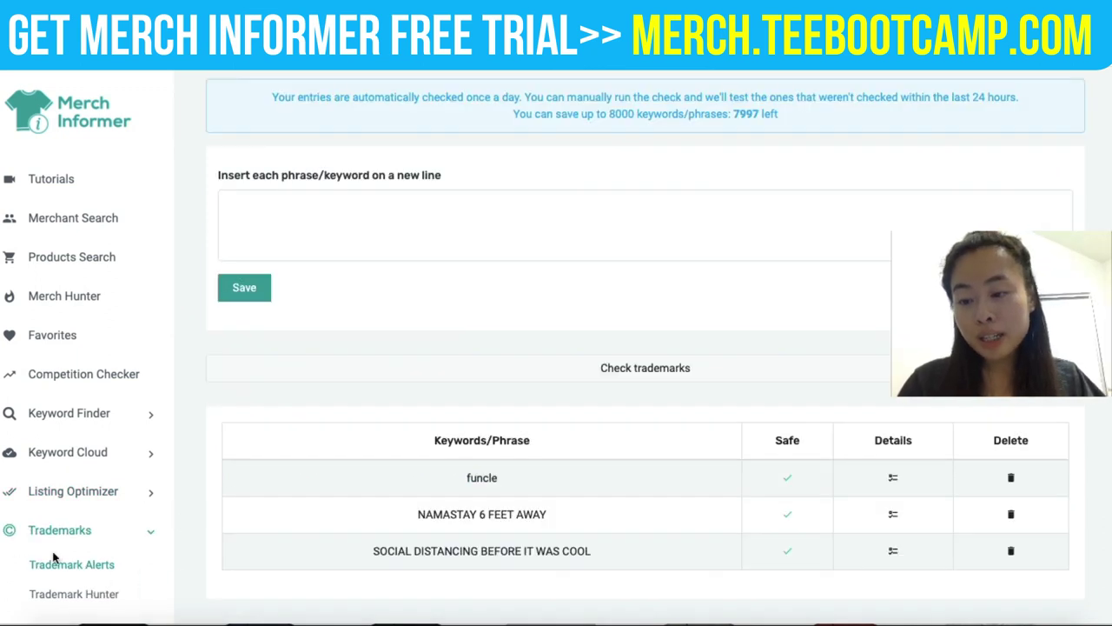
Step: On the Trademark Alerts page, mark the page's entry under Trademarks and underline the phrase/keyword entry label
{"action": "mouse_move", "coordinate": [35, 584]}
{"action": "left_mouse_down"}
{"action": "mouse_move", "coordinate": [139, 581]}
{"action": "mouse_move", "coordinate": [90, 552]}
{"action": "mouse_move", "coordinate": [15, 561]}
{"action": "mouse_move", "coordinate": [38, 585]}
{"action": "left_mouse_up"}
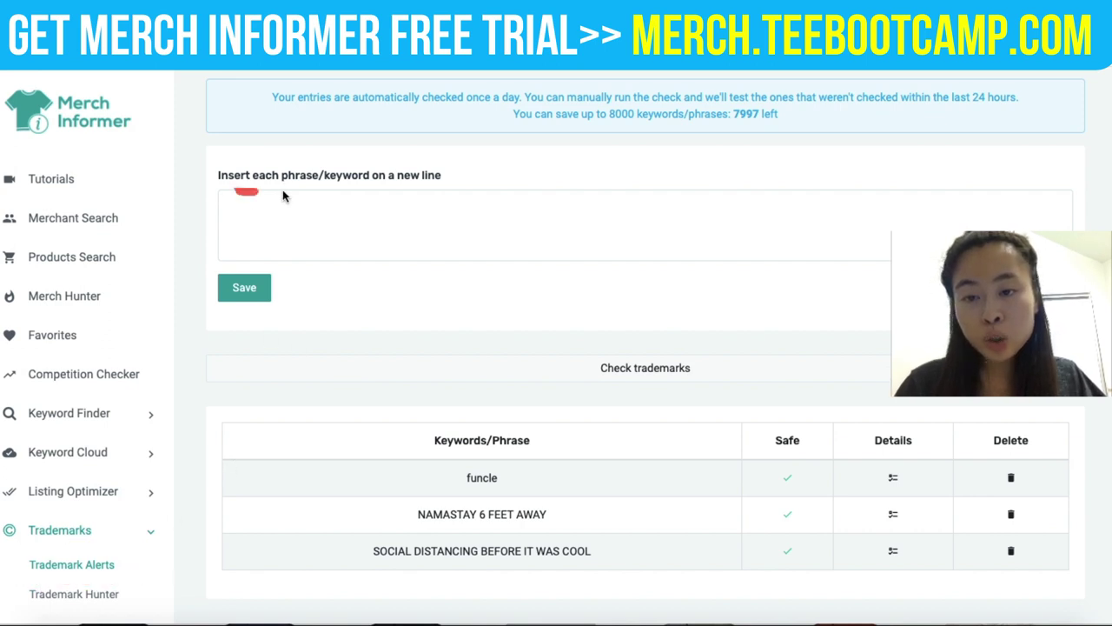
{"action": "left_click_drag", "start_coordinate": [283, 197], "coordinate": [379, 196]}
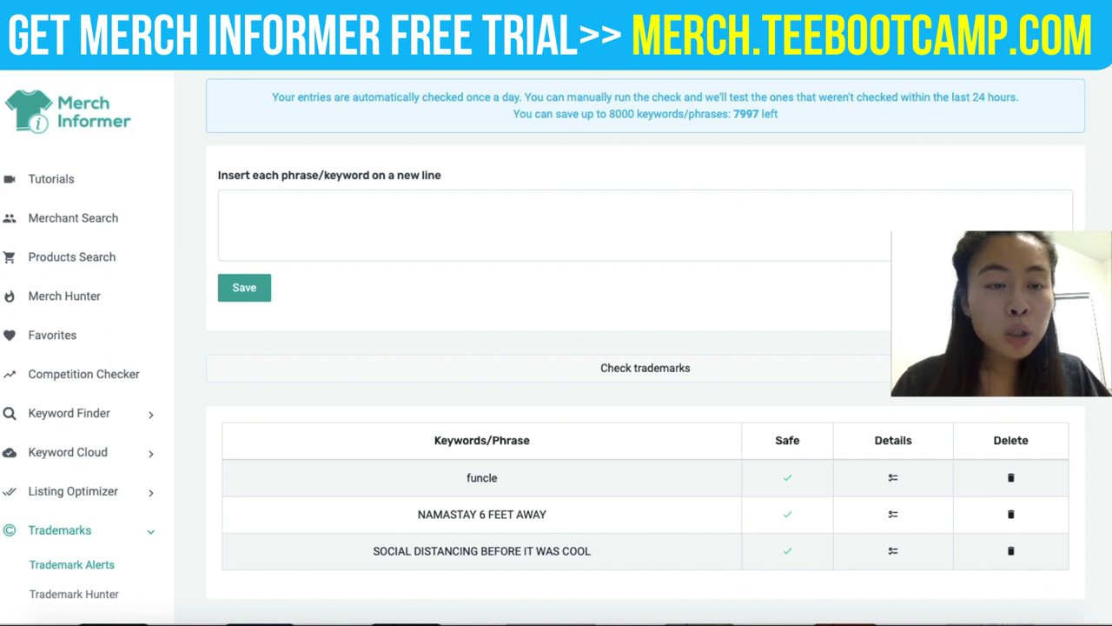
Step: Switch to the 21Threads store and browse its Trending T-Shirts collection for phrases to check for trademarks
{"action": "key", "text": "ctrl+Tab"}
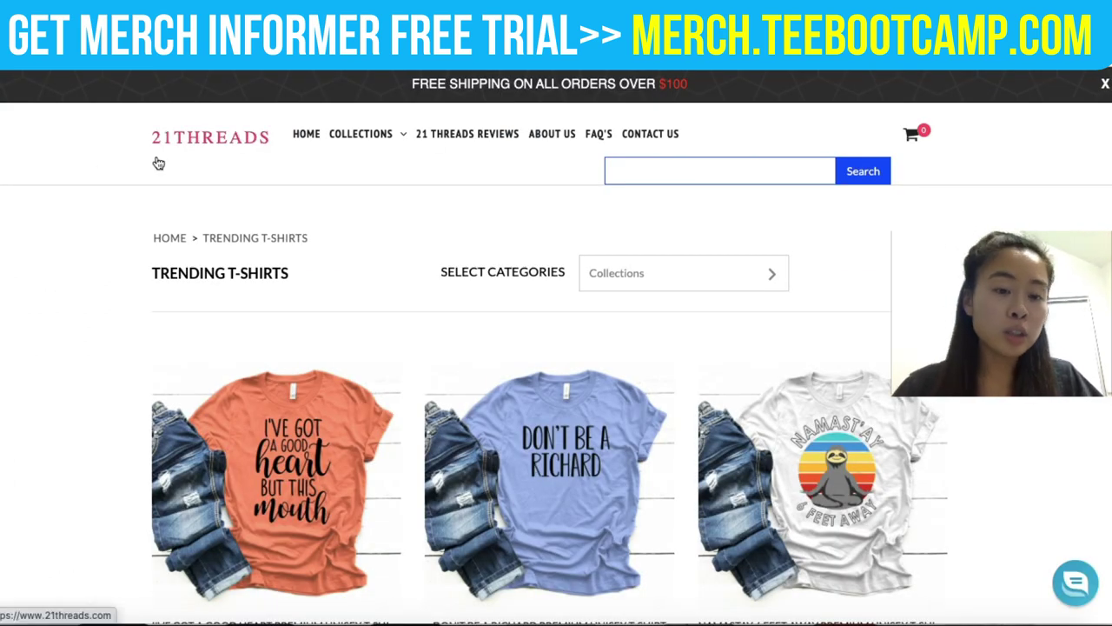
{"action": "scroll", "coordinate": [557, 374], "scroll_direction": "down", "scroll_amount": 2}
{"action": "scroll", "coordinate": [557, 374], "scroll_direction": "down", "scroll_amount": 2}
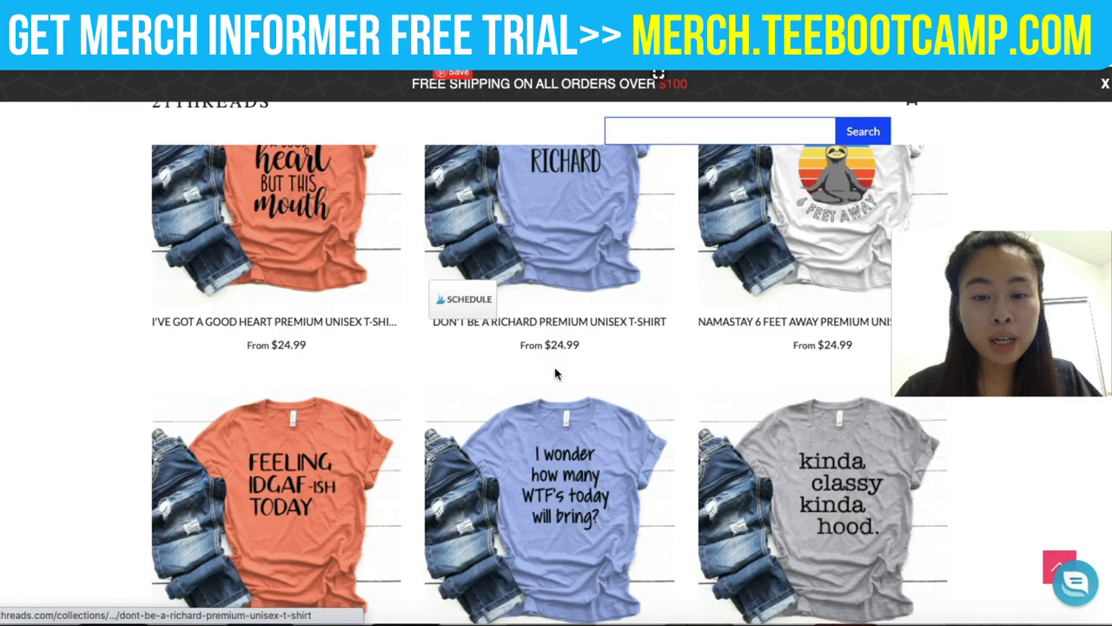
{"action": "scroll", "coordinate": [529, 368], "scroll_direction": "down", "scroll_amount": 2}
{"action": "scroll", "coordinate": [531, 367], "scroll_direction": "down", "scroll_amount": 10}
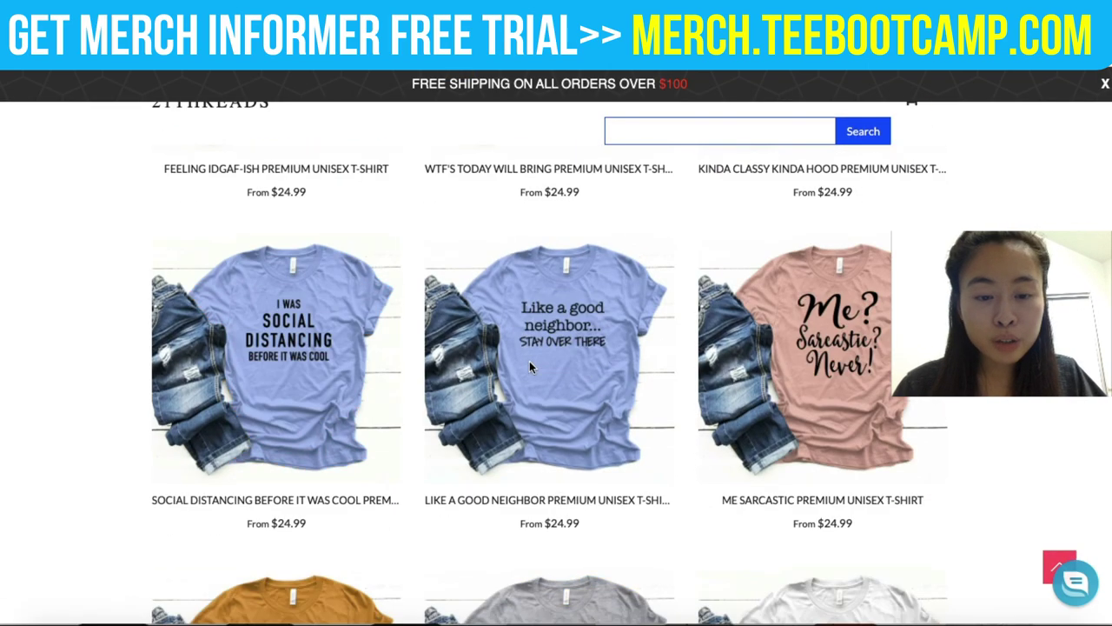
{"action": "scroll", "coordinate": [540, 370], "scroll_direction": "down", "scroll_amount": 12}
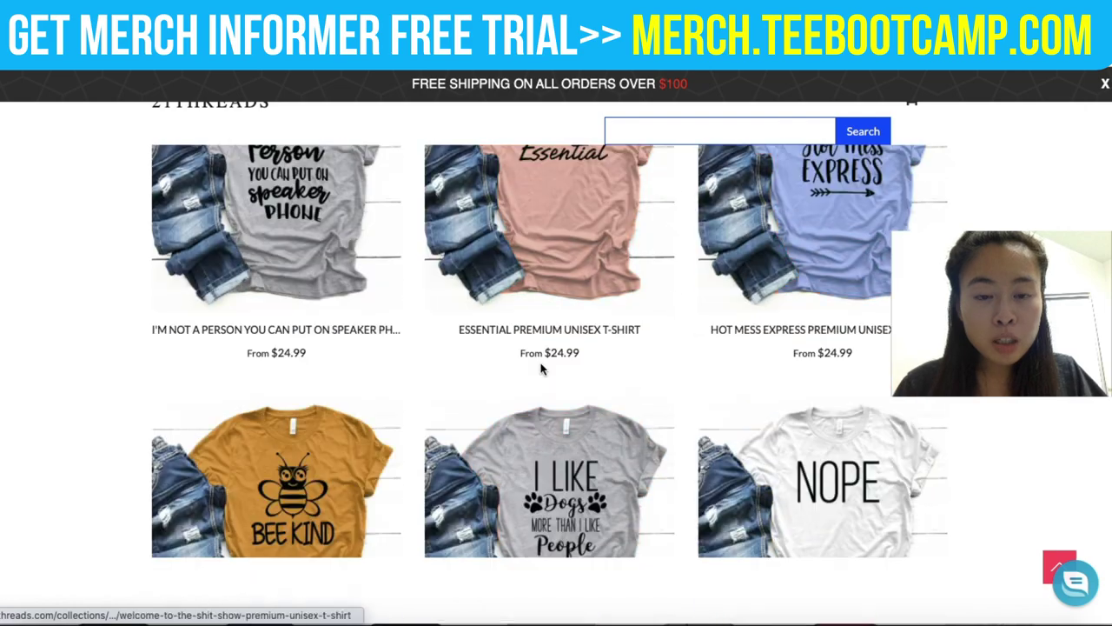
{"action": "scroll", "coordinate": [539, 370], "scroll_direction": "down", "scroll_amount": 14}
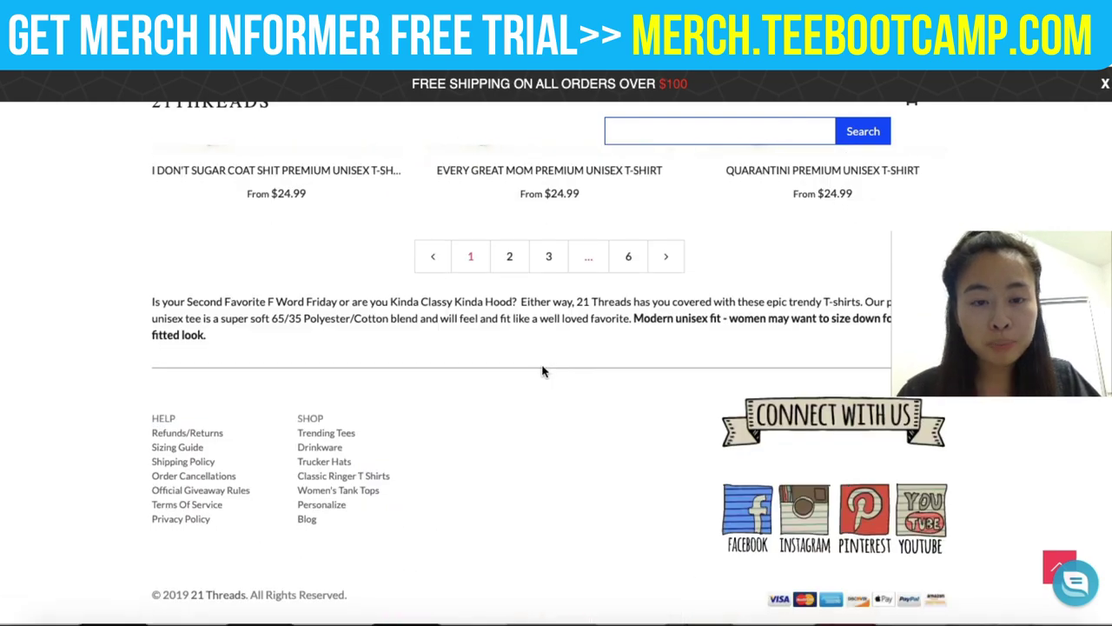
{"action": "scroll", "coordinate": [540, 371], "scroll_direction": "up", "scroll_amount": 3}
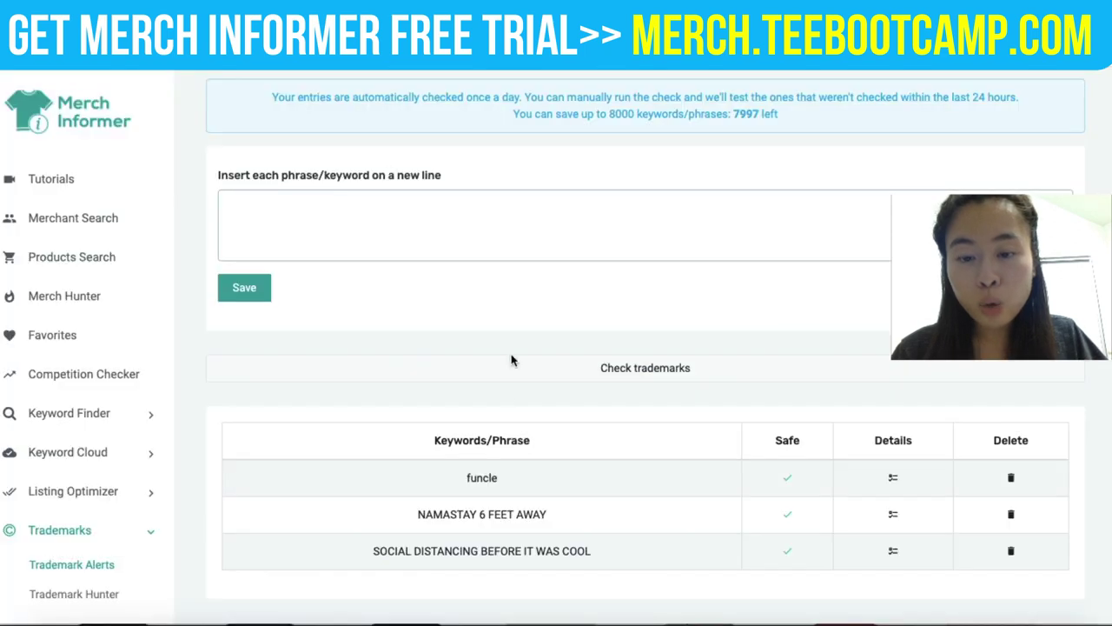
Step: Add the phrase "quarantini" to Merch Informer's Trademark Alerts and save it
{"action": "left_click", "coordinate": [302, 232]}
{"action": "type", "text": "quaranitin"}
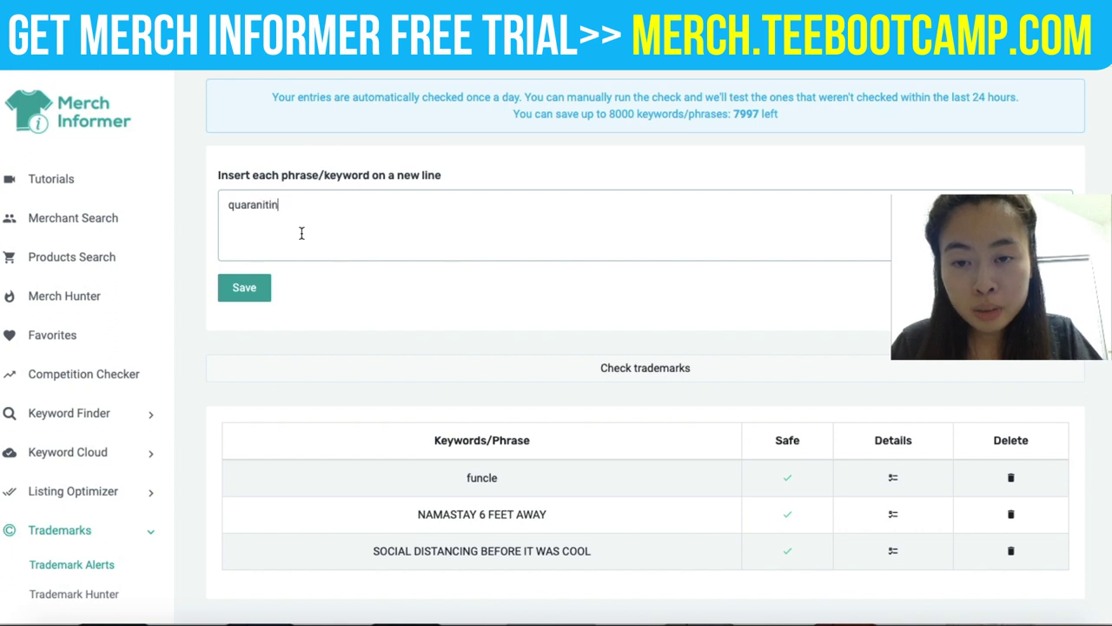
{"action": "type", "text": "i"}
{"action": "key", "text": "BackSpace"}
{"action": "key", "text": "BackSpace"}
{"action": "key", "text": "BackSpace"}
{"action": "key", "text": "BackSpace"}
{"action": "key", "text": "BackSpace"}
{"action": "type", "text": "tini"}
{"action": "left_click", "coordinate": [244, 287]}
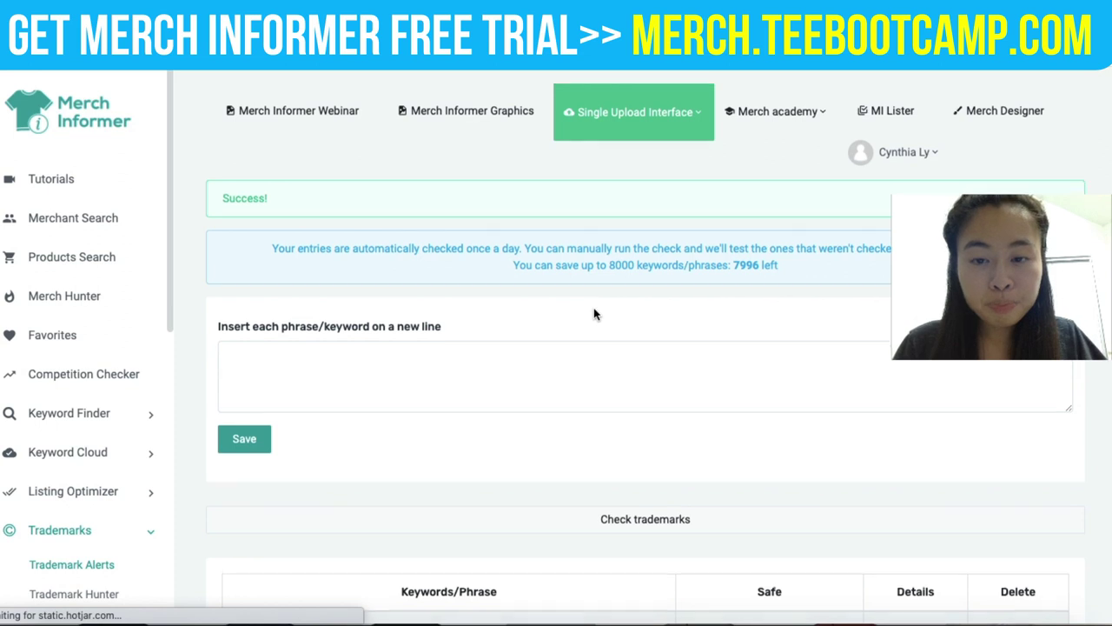
Step: Run the manual trademark check on the saved phrases and review the Safe column for "quarantini"
{"action": "scroll", "coordinate": [599, 313], "scroll_direction": "down", "scroll_amount": 3}
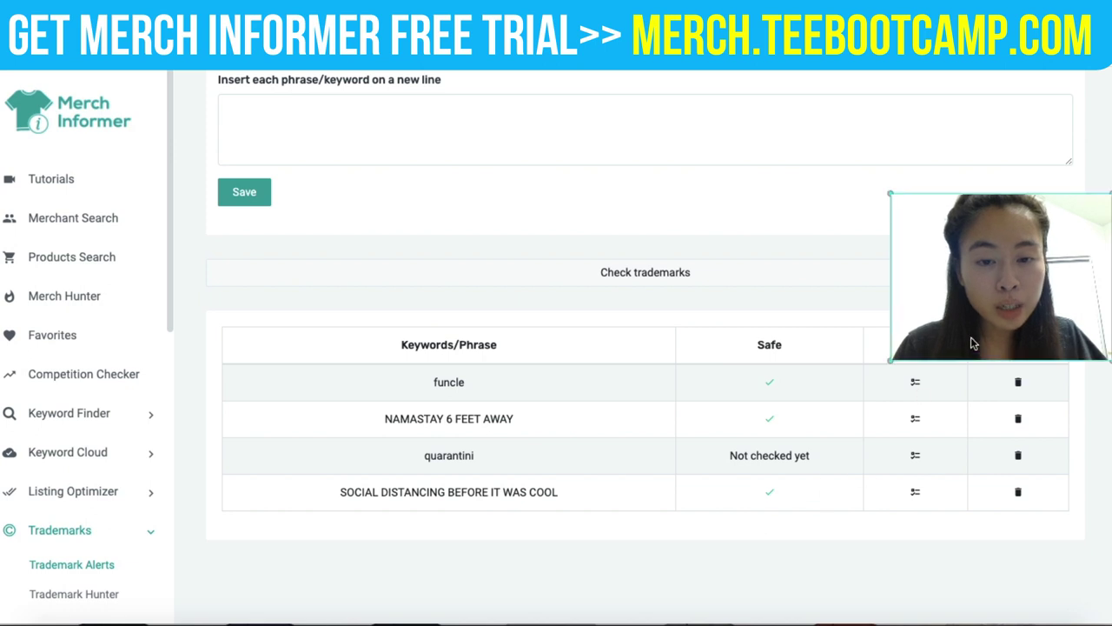
{"action": "left_click", "coordinate": [635, 271]}
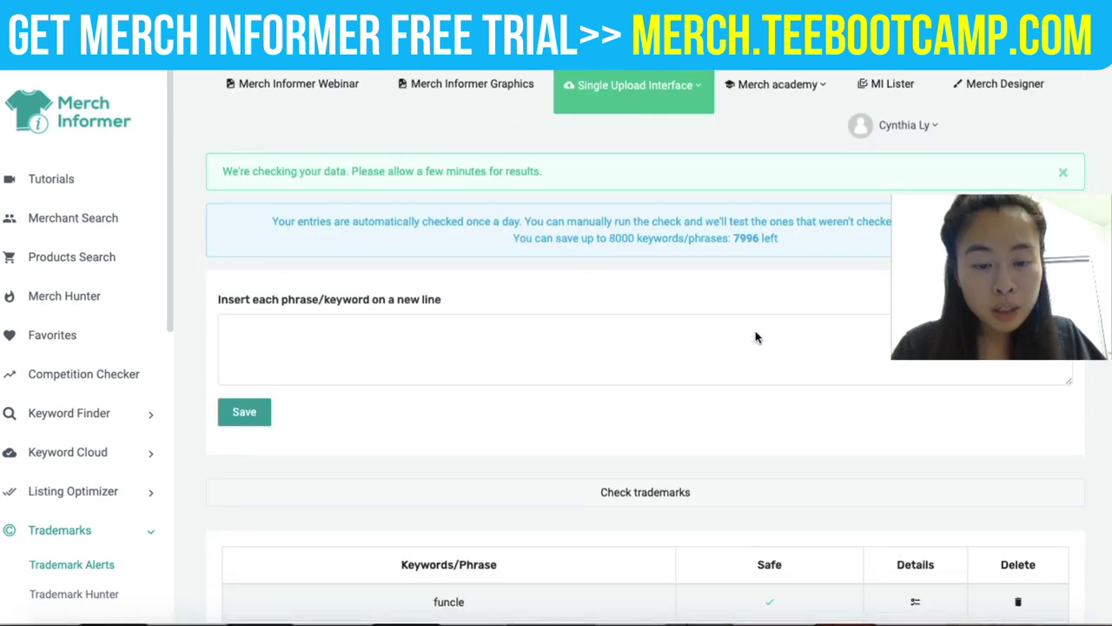
{"action": "scroll", "coordinate": [700, 323], "scroll_direction": "up", "scroll_amount": 3}
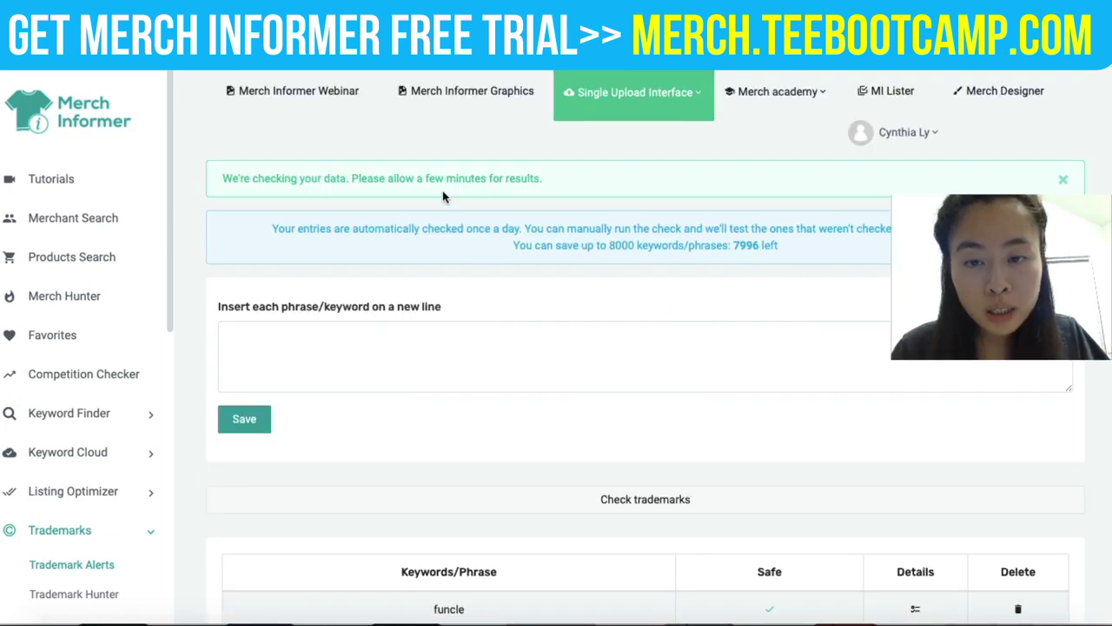
{"action": "scroll", "coordinate": [665, 318], "scroll_direction": "down", "scroll_amount": 3}
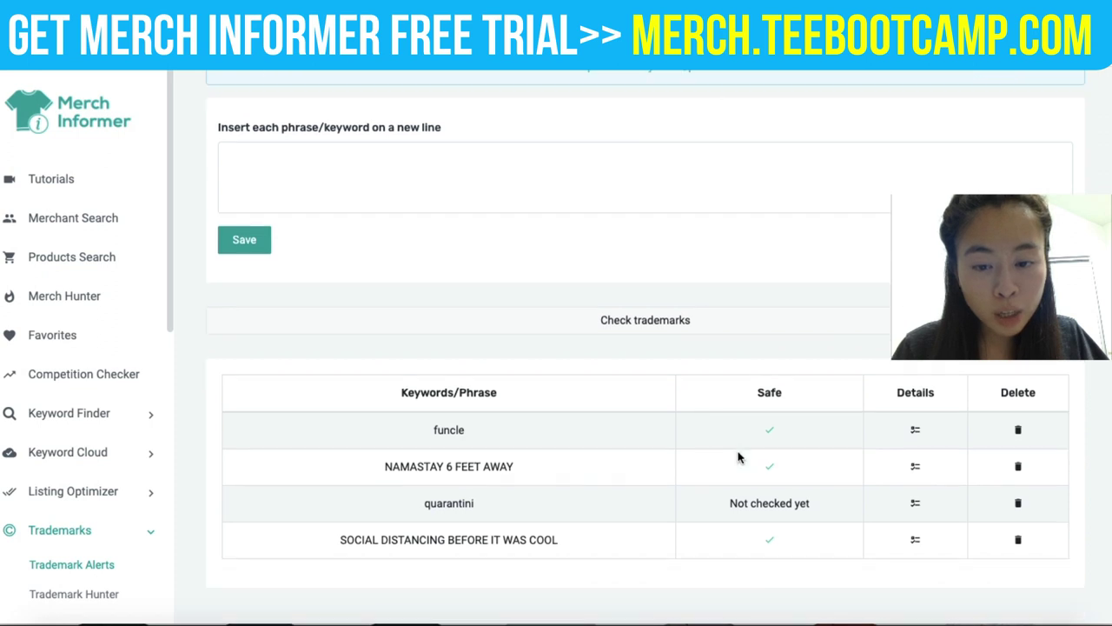
Step: Circle "funcle" in the saved phrases table and review the Safe column for each phrase
{"action": "mouse_move", "coordinate": [425, 398]}
{"action": "left_mouse_down"}
{"action": "mouse_move", "coordinate": [509, 377]}
{"action": "mouse_move", "coordinate": [438, 402]}
{"action": "left_mouse_up"}
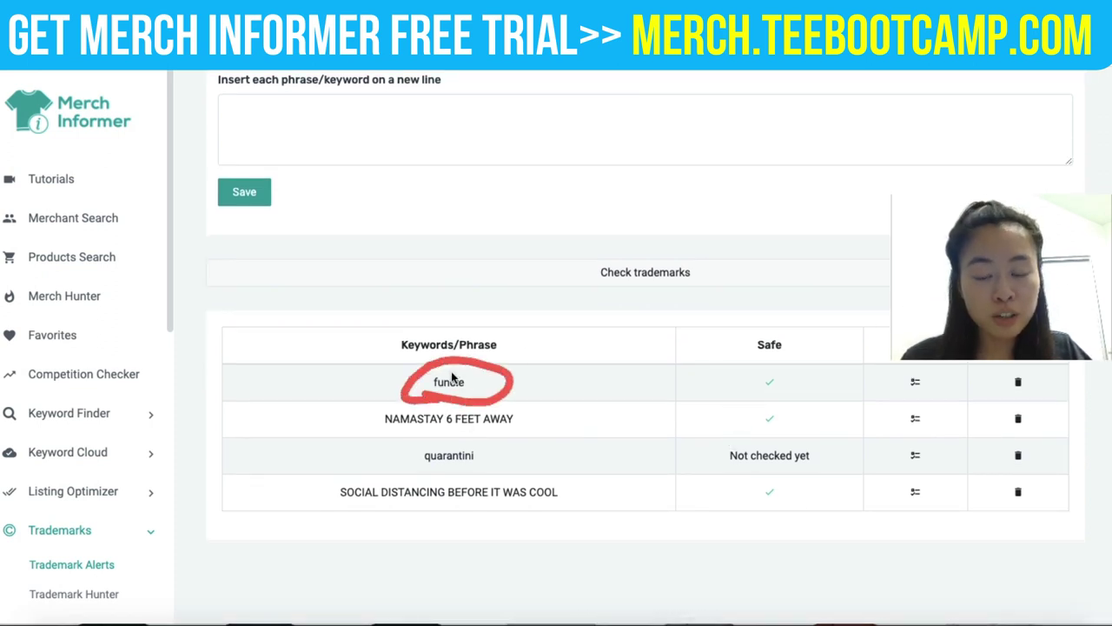
{"action": "mouse_move", "coordinate": [405, 402]}
{"action": "left_mouse_down"}
{"action": "mouse_move", "coordinate": [361, 413]}
{"action": "mouse_move", "coordinate": [421, 435]}
{"action": "mouse_move", "coordinate": [556, 412]}
{"action": "mouse_move", "coordinate": [393, 406]}
{"action": "left_mouse_up"}
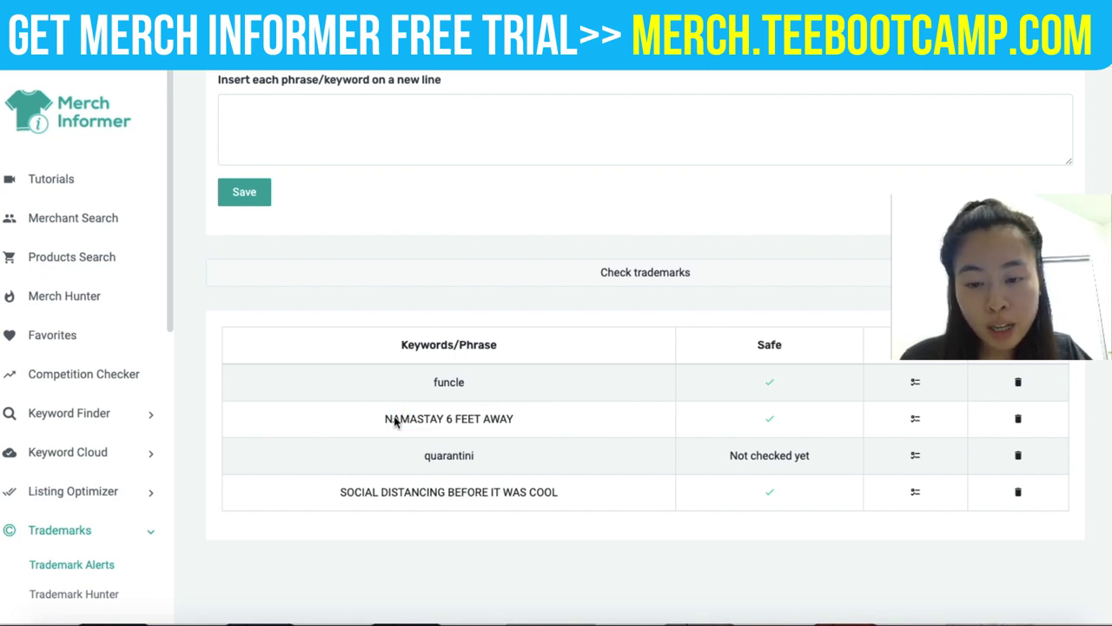
{"action": "mouse_move", "coordinate": [412, 477]}
{"action": "left_mouse_down"}
{"action": "mouse_move", "coordinate": [365, 474]}
{"action": "mouse_move", "coordinate": [318, 522]}
{"action": "mouse_move", "coordinate": [558, 528]}
{"action": "mouse_move", "coordinate": [573, 483]}
{"action": "mouse_move", "coordinate": [404, 474]}
{"action": "left_mouse_up"}
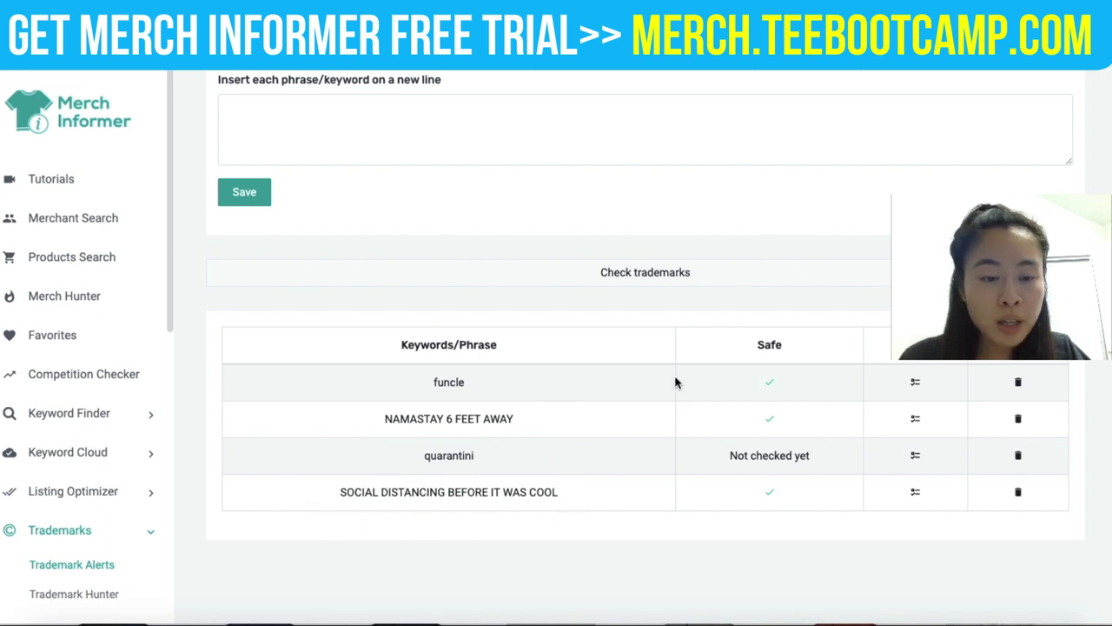
{"action": "scroll", "coordinate": [817, 396], "scroll_direction": "up", "scroll_amount": 1}
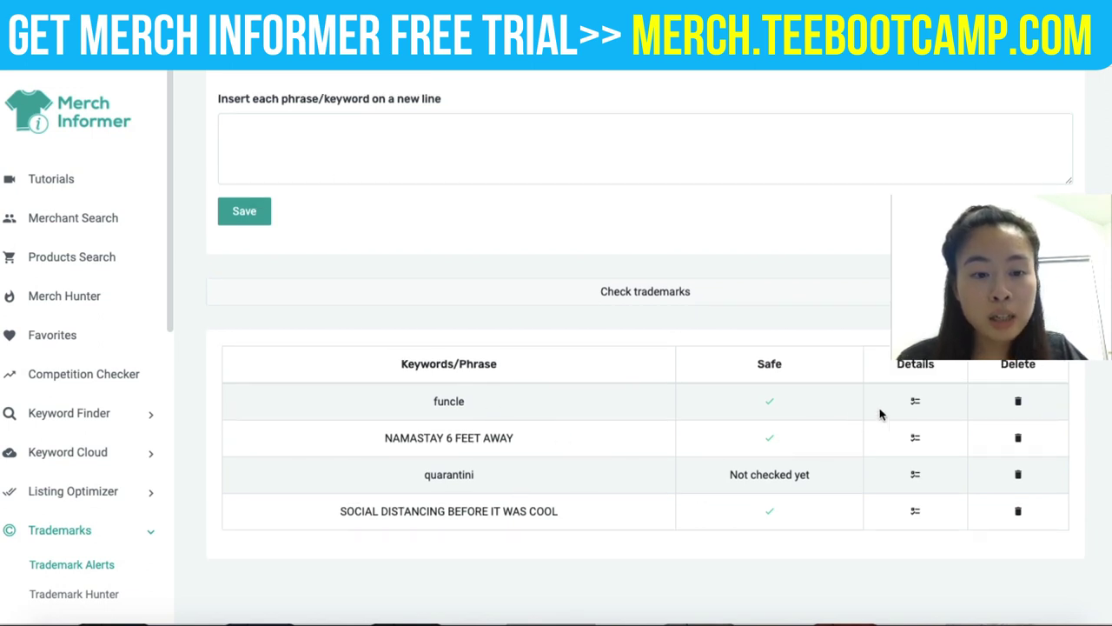
{"action": "scroll", "coordinate": [858, 417], "scroll_direction": "up", "scroll_amount": 1}
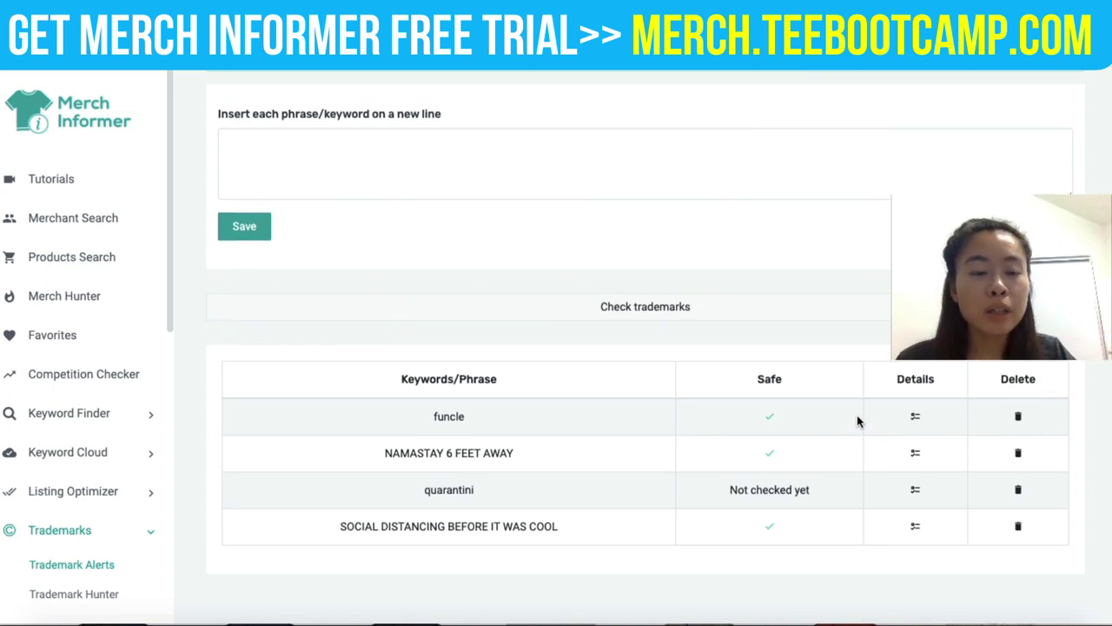
Step: Open the trademark details for "funcle" on Trademarkia and review each listed mark's description and status
{"action": "mouse_move", "coordinate": [956, 382]}
{"action": "left_mouse_down"}
{"action": "mouse_move", "coordinate": [881, 375]}
{"action": "mouse_move", "coordinate": [907, 391]}
{"action": "left_mouse_up"}
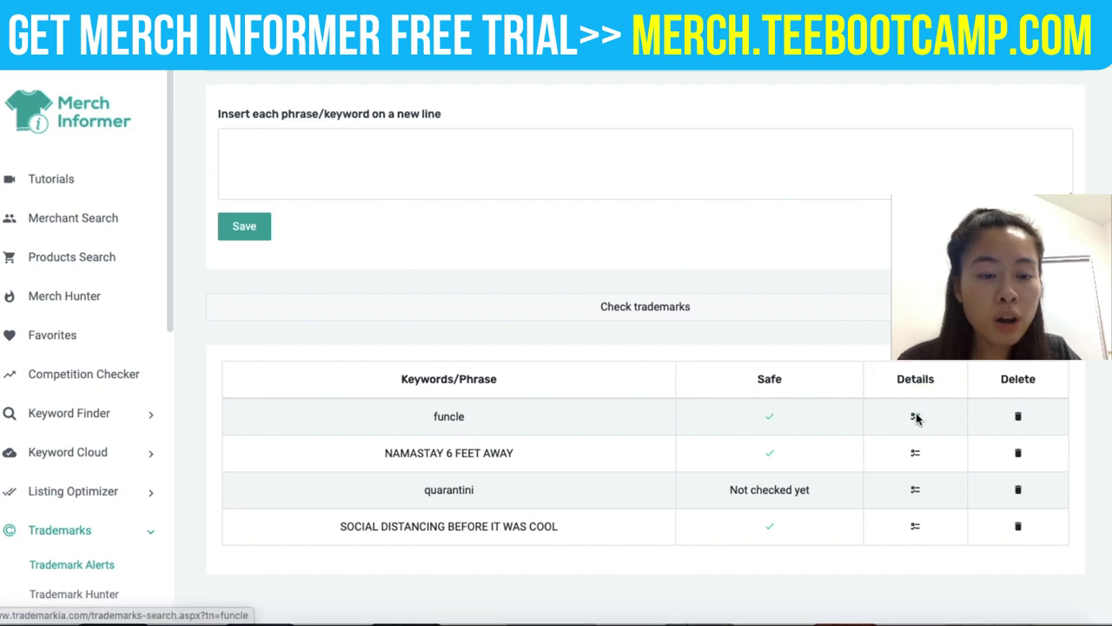
{"action": "left_click", "coordinate": [915, 415]}
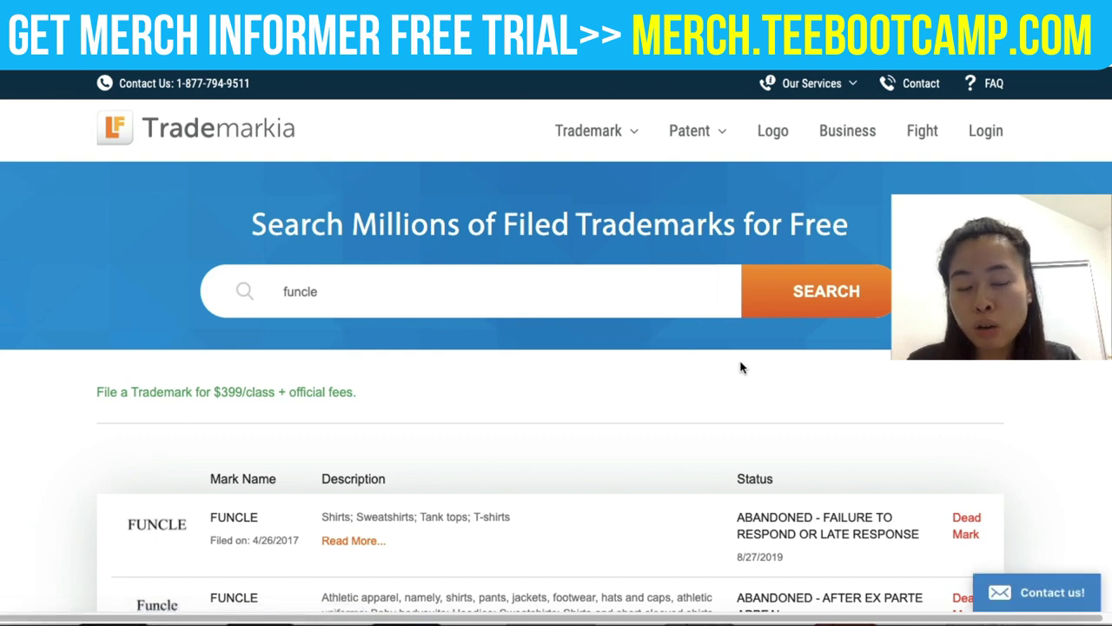
{"action": "scroll", "coordinate": [532, 328], "scroll_direction": "down", "scroll_amount": 2}
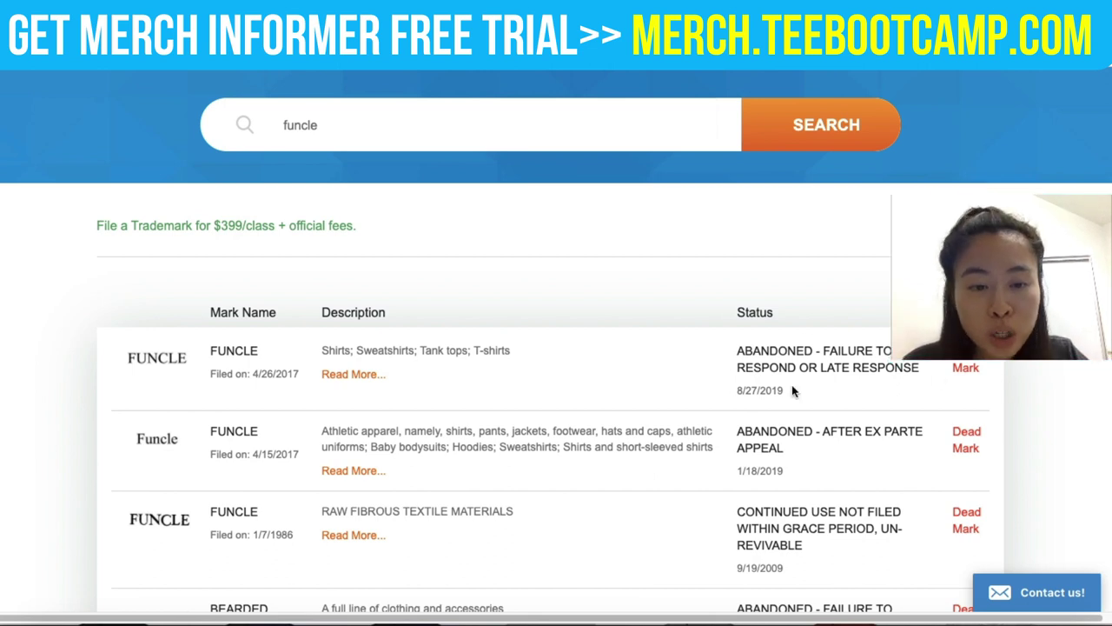
{"action": "scroll", "coordinate": [816, 399], "scroll_direction": "up", "scroll_amount": 1}
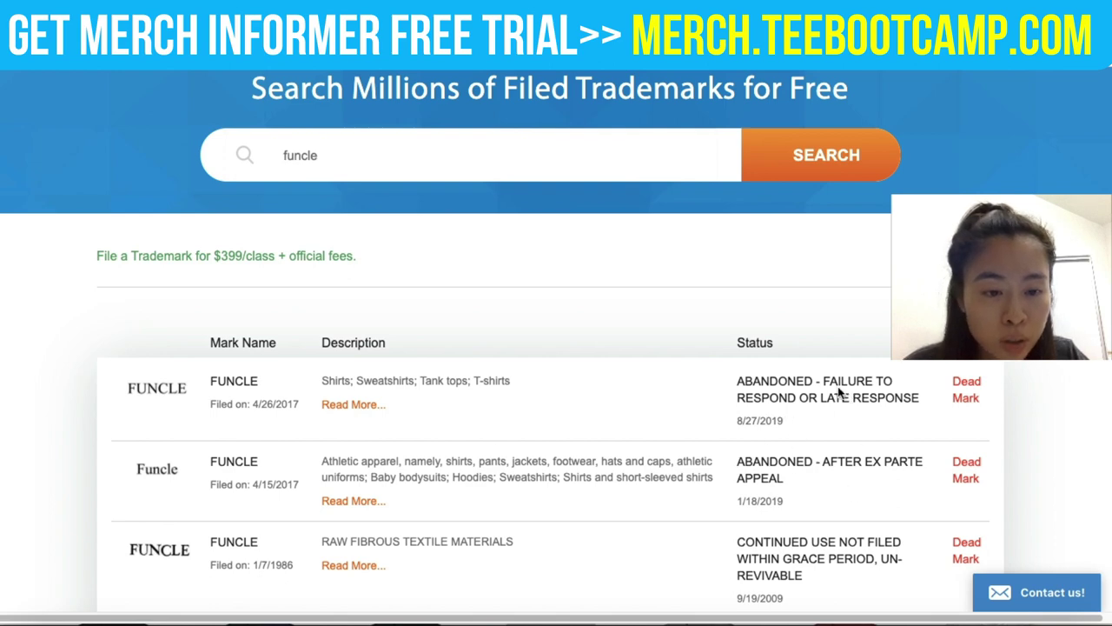
{"action": "scroll", "coordinate": [881, 423], "scroll_direction": "down", "scroll_amount": 3}
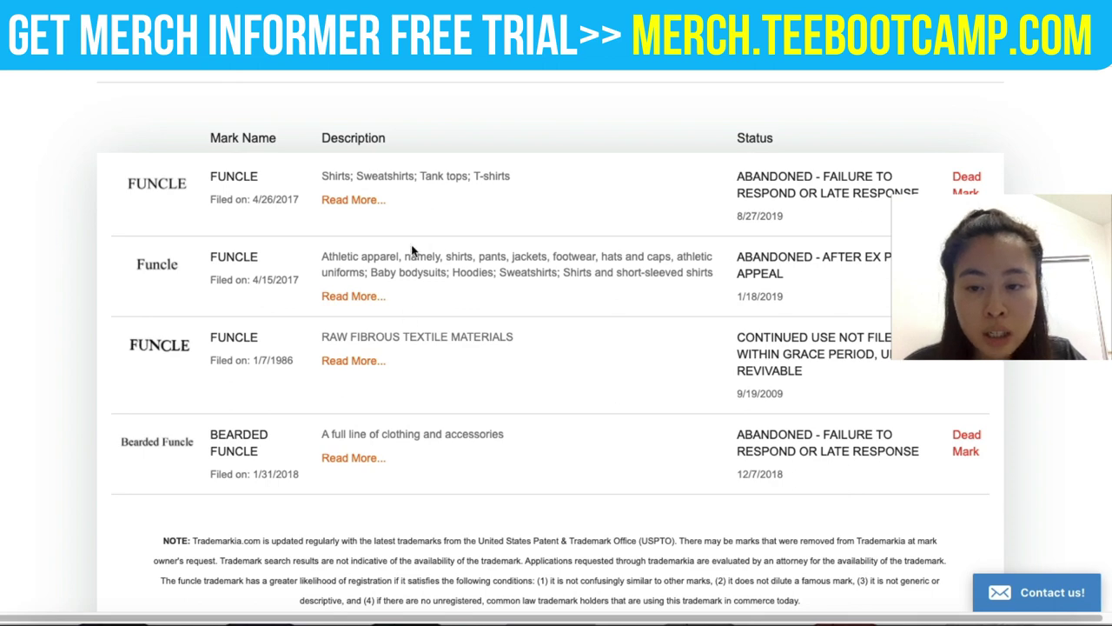
{"action": "scroll", "coordinate": [408, 354], "scroll_direction": "up", "scroll_amount": 5}
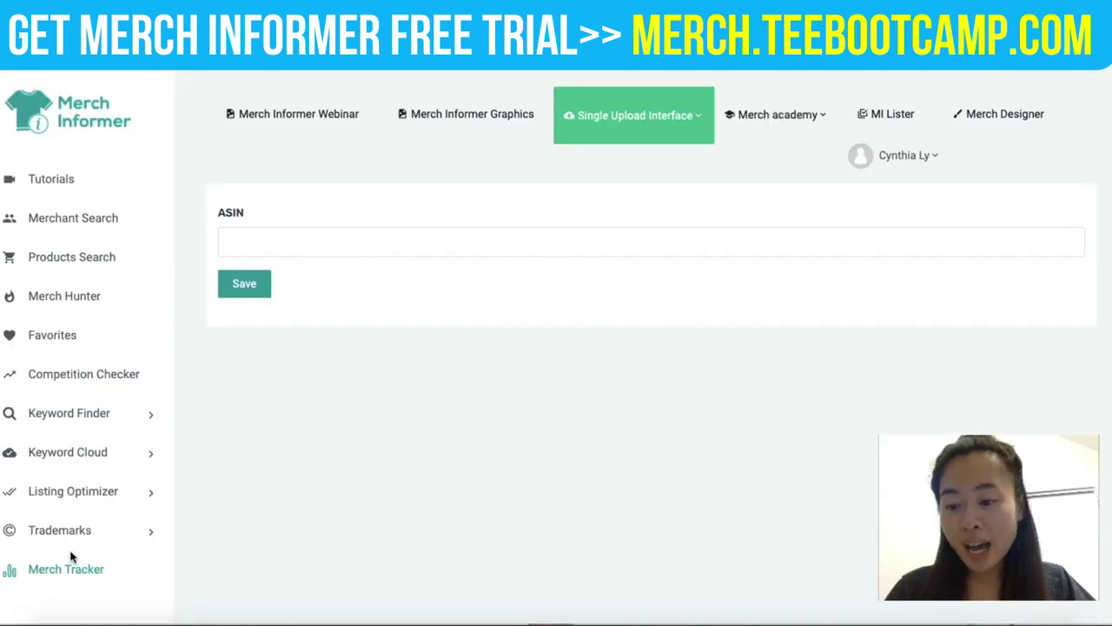
Step: Mark the Merch Tracker entry, then switch to the Amazon "Sorry I can't I have plans with my Cat" T-shirt listing and copy its ASIN
{"action": "mouse_move", "coordinate": [68, 552]}
{"action": "left_mouse_down"}
{"action": "mouse_move", "coordinate": [141, 561]}
{"action": "mouse_move", "coordinate": [23, 591]}
{"action": "left_mouse_up"}
{"action": "key", "text": "Escape"}
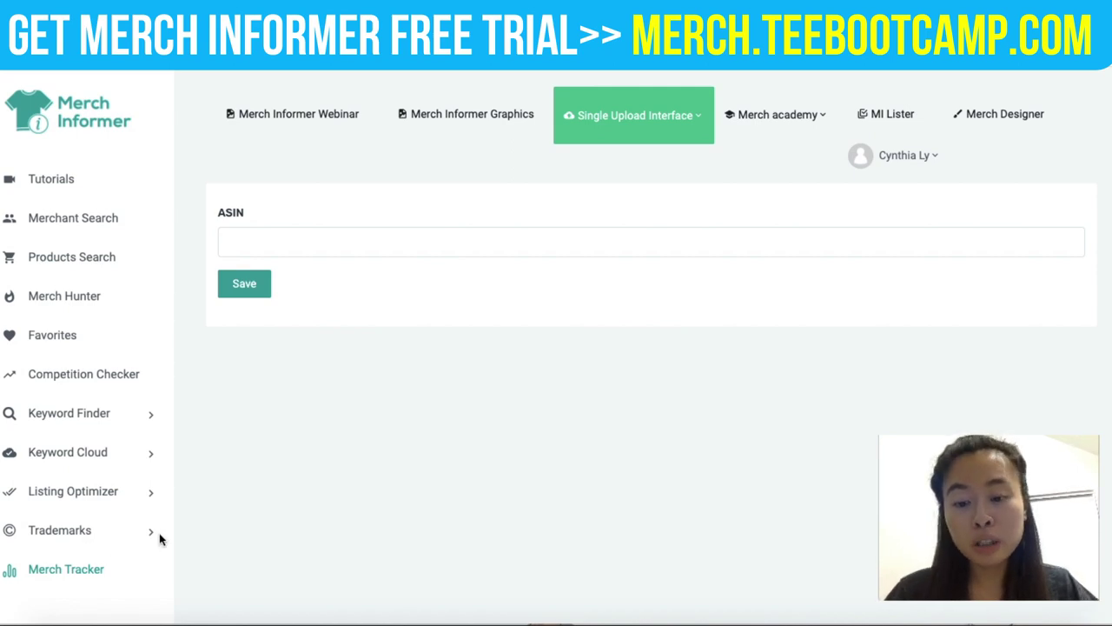
{"action": "left_click", "coordinate": [436, 622]}
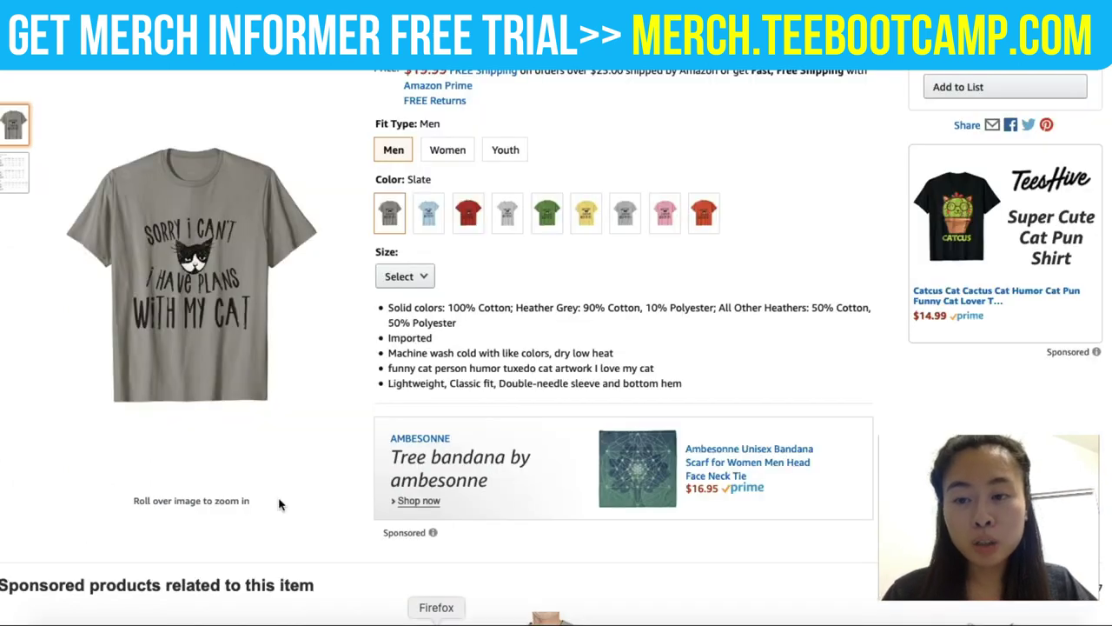
{"action": "scroll", "coordinate": [315, 377], "scroll_direction": "down", "scroll_amount": 5}
{"action": "scroll", "coordinate": [158, 202], "scroll_direction": "up", "scroll_amount": 4}
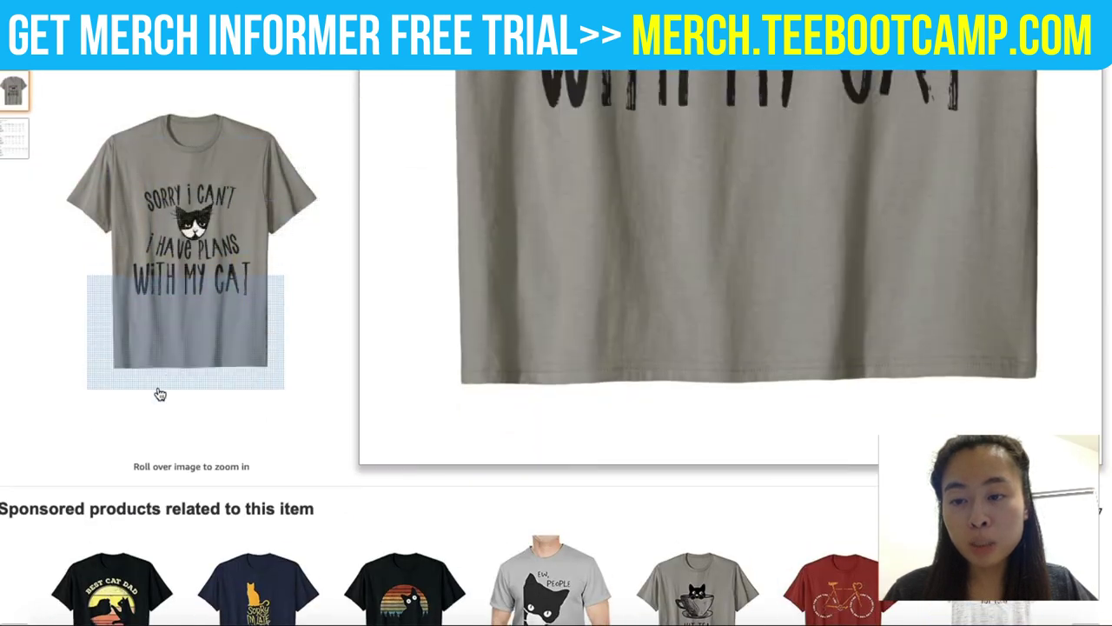
{"action": "scroll", "coordinate": [157, 390], "scroll_direction": "down", "scroll_amount": 15}
{"action": "scroll", "coordinate": [103, 383], "scroll_direction": "down", "scroll_amount": 1}
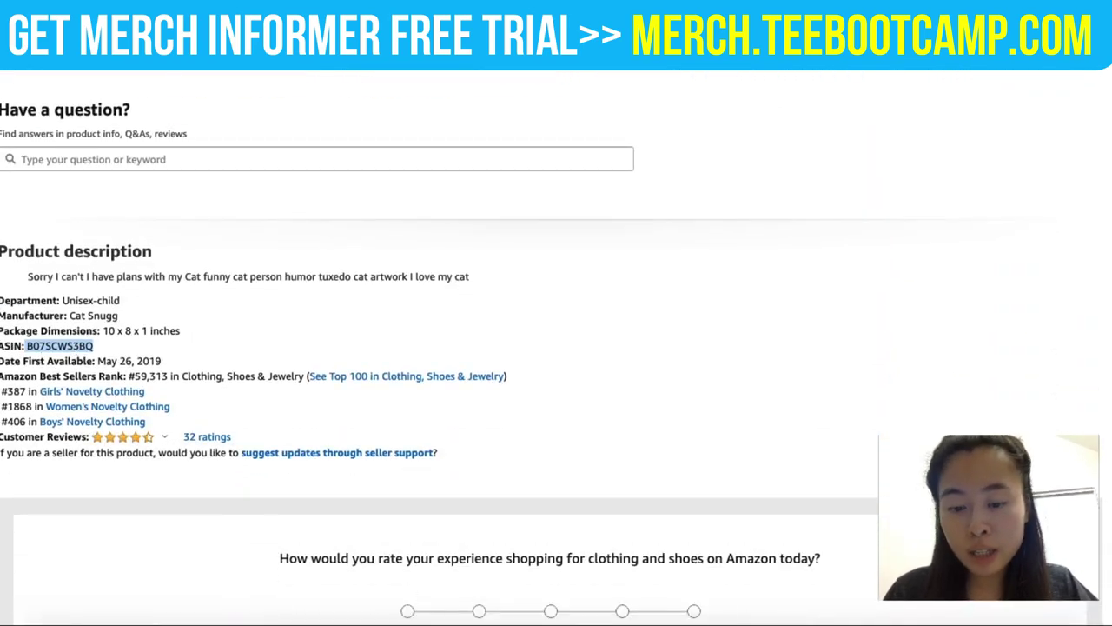
Step: Add the ASIN B07SCWS3BQ to Merch Informer's Merch Tracker and save it
{"action": "left_click", "coordinate": [497, 620]}
{"action": "left_click", "coordinate": [321, 241]}
{"action": "type", "text": "B07SCWS3BQ"}
{"action": "left_click", "coordinate": [255, 286]}
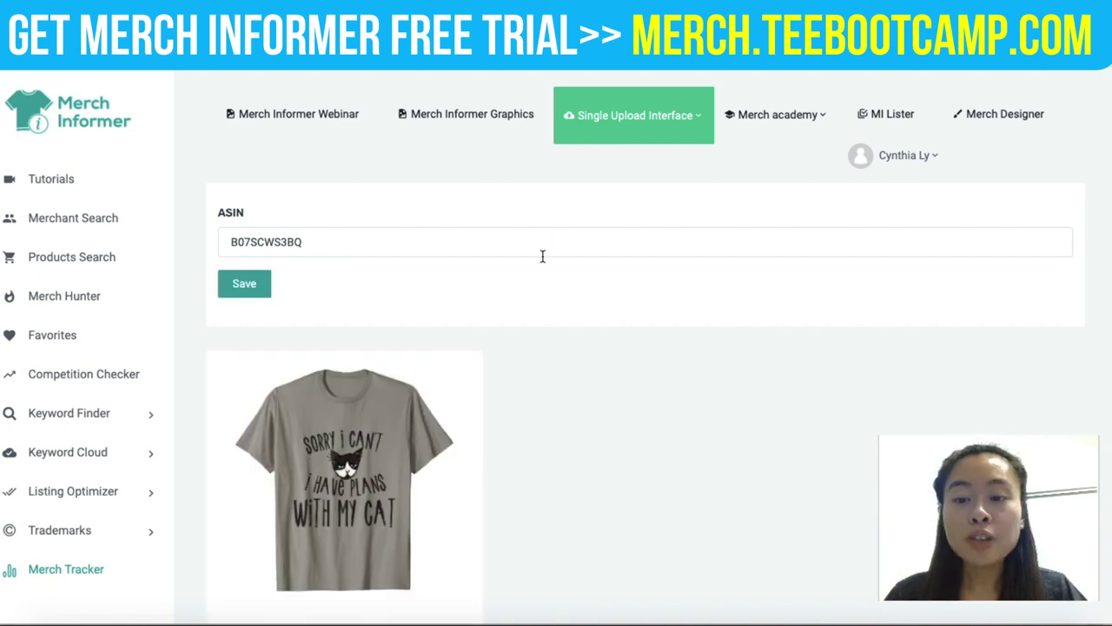
Step: Outline the Keywords area on the tracked cat T-shirt's card, then add and save the keyword "cat tshirt"
{"action": "scroll", "coordinate": [552, 255], "scroll_direction": "down", "scroll_amount": 3}
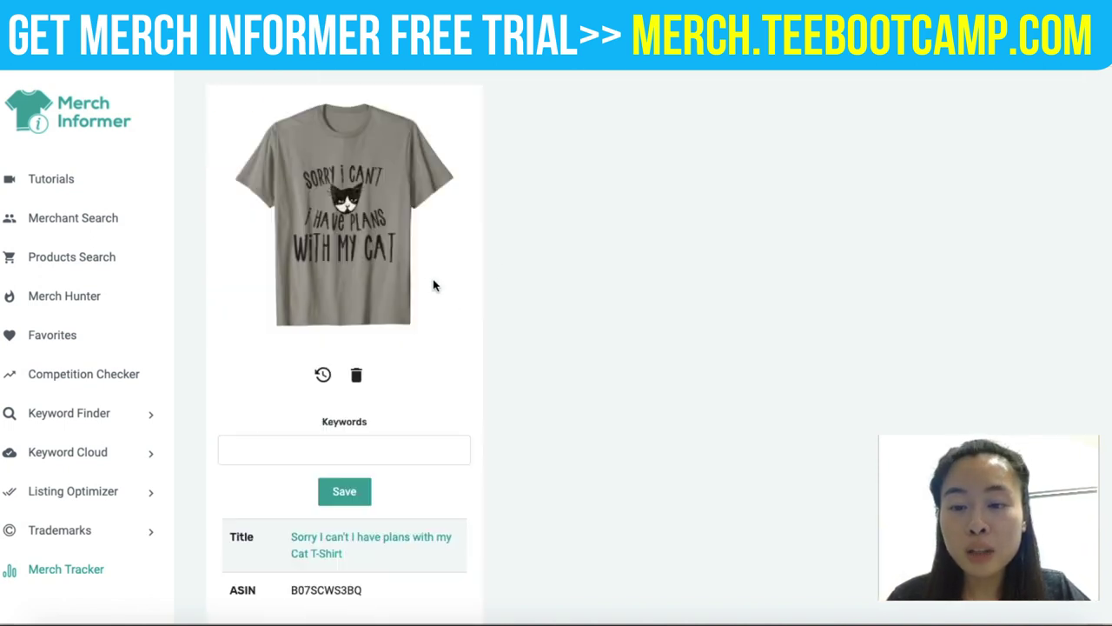
{"action": "mouse_move", "coordinate": [434, 298]}
{"action": "scroll", "coordinate": [461, 287], "scroll_direction": "down", "scroll_amount": 1}
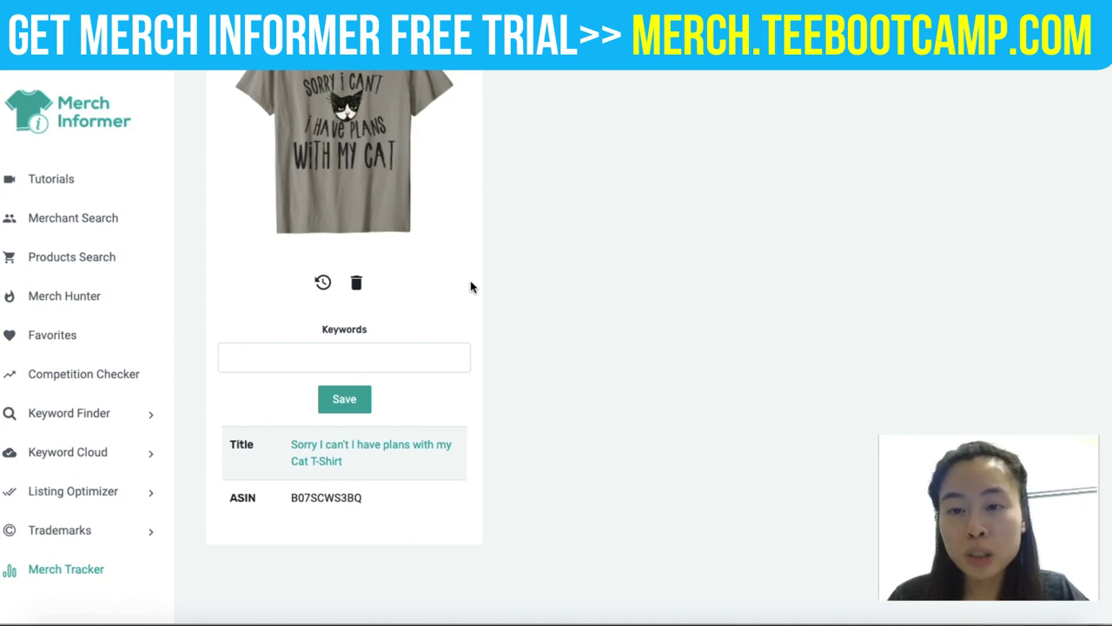
{"action": "mouse_move", "coordinate": [290, 236]}
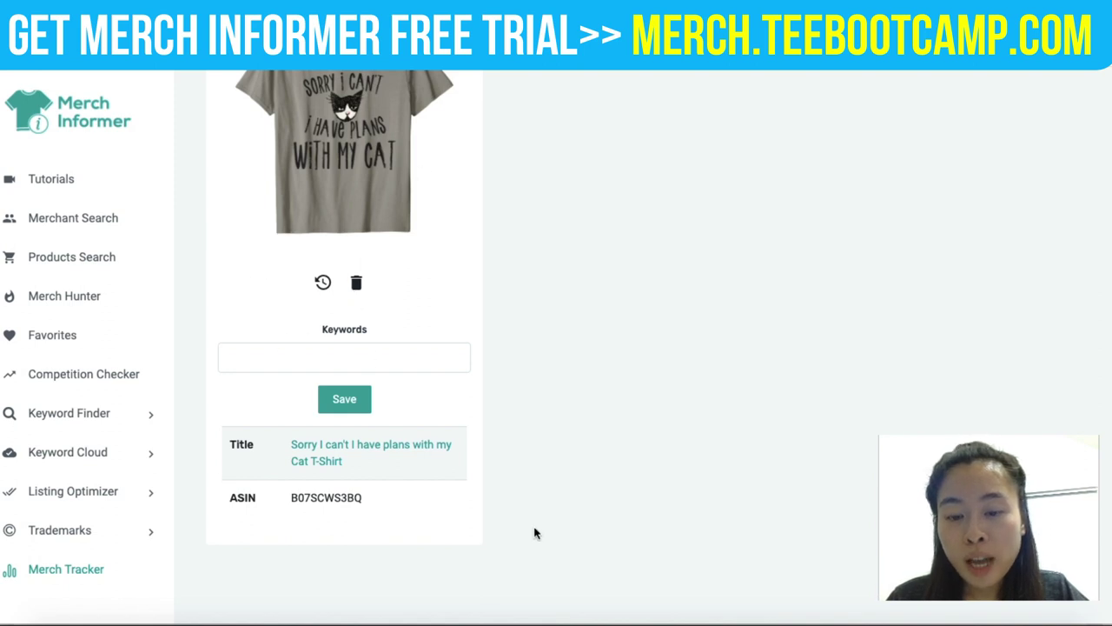
{"action": "mouse_move", "coordinate": [363, 316]}
{"action": "left_mouse_down"}
{"action": "mouse_move", "coordinate": [288, 315]}
{"action": "mouse_move", "coordinate": [211, 342]}
{"action": "mouse_move", "coordinate": [287, 397]}
{"action": "mouse_move", "coordinate": [485, 400]}
{"action": "mouse_move", "coordinate": [378, 311]}
{"action": "mouse_move", "coordinate": [335, 311]}
{"action": "left_mouse_up"}
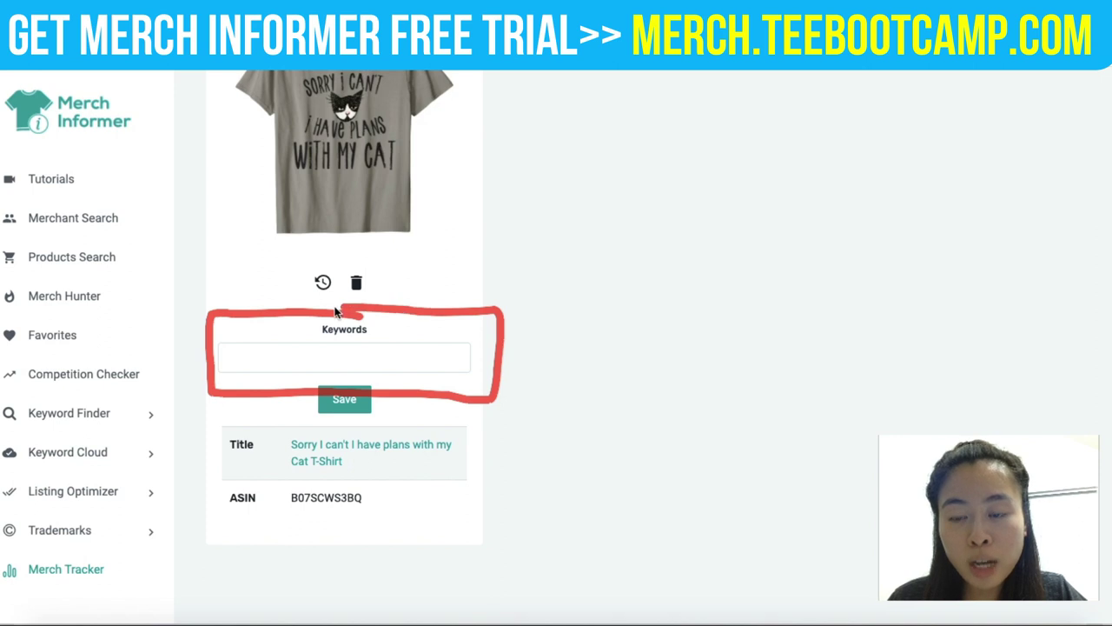
{"action": "key", "text": "Escape"}
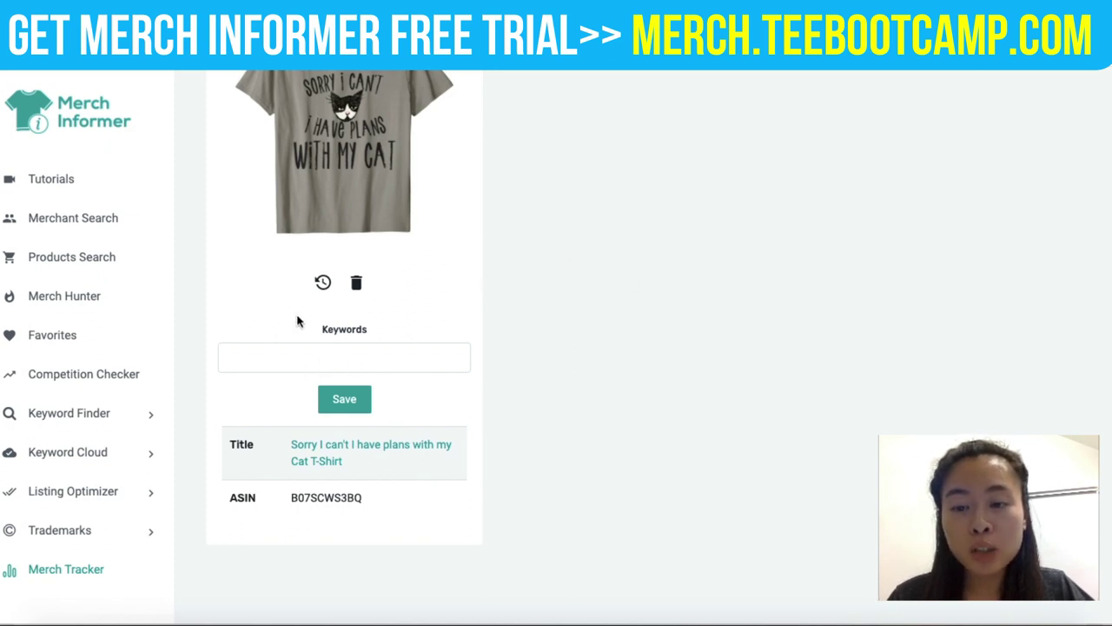
{"action": "left_click", "coordinate": [373, 357]}
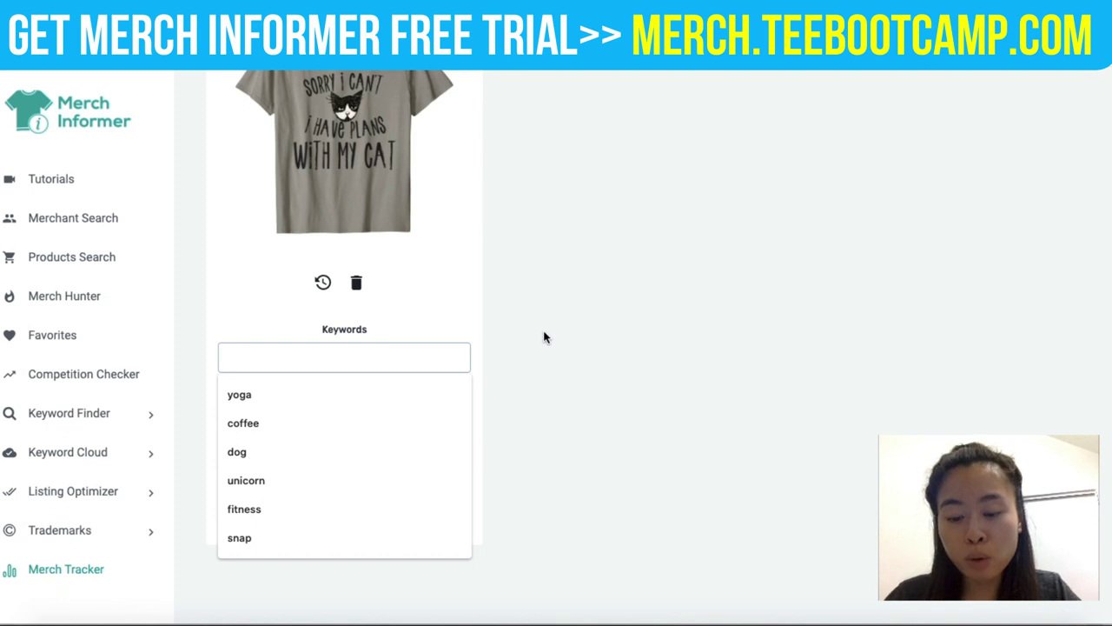
{"action": "type", "text": "cat tshirt"}
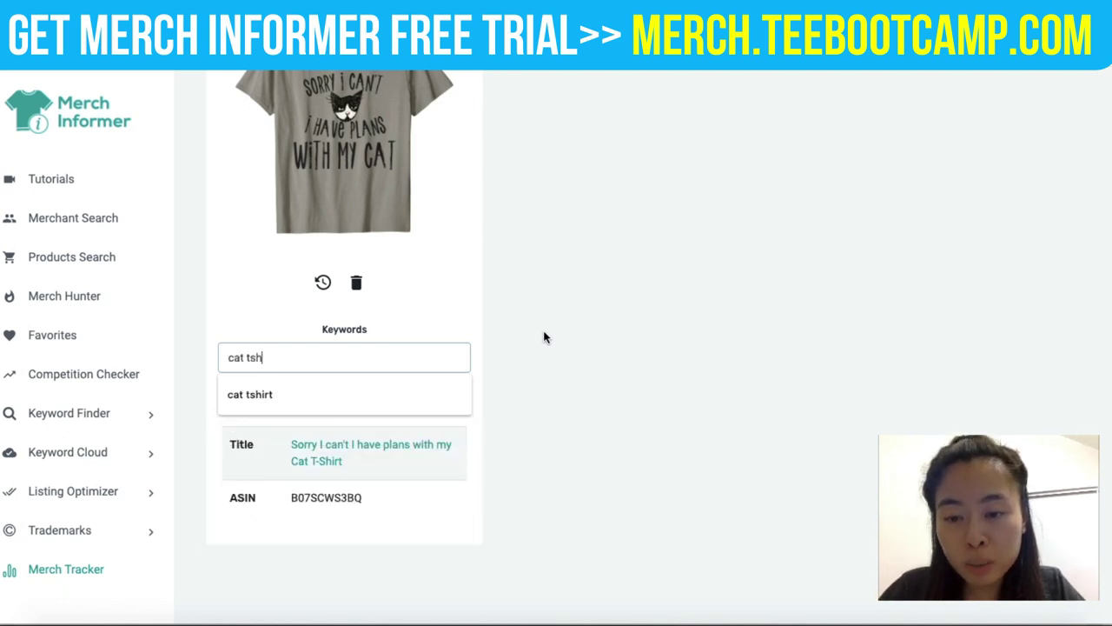
{"action": "left_click", "coordinate": [365, 407]}
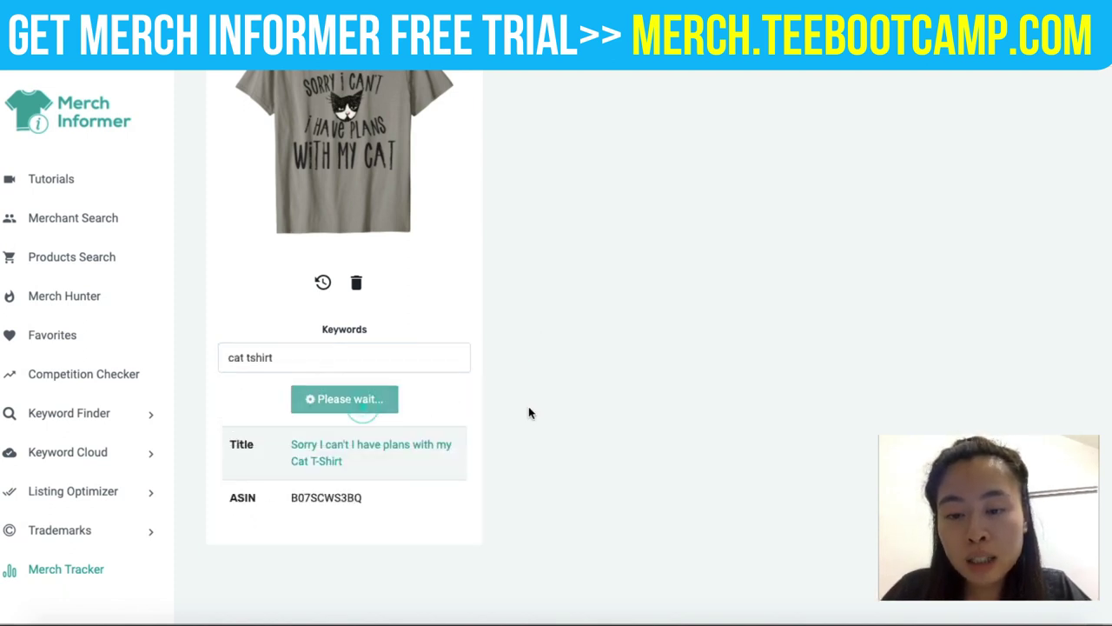
Step: Add the keyword "plans with my cat" to the tracked T-shirt and save it
{"action": "scroll", "coordinate": [373, 425], "scroll_direction": "down", "scroll_amount": 1}
{"action": "left_click", "coordinate": [286, 341]}
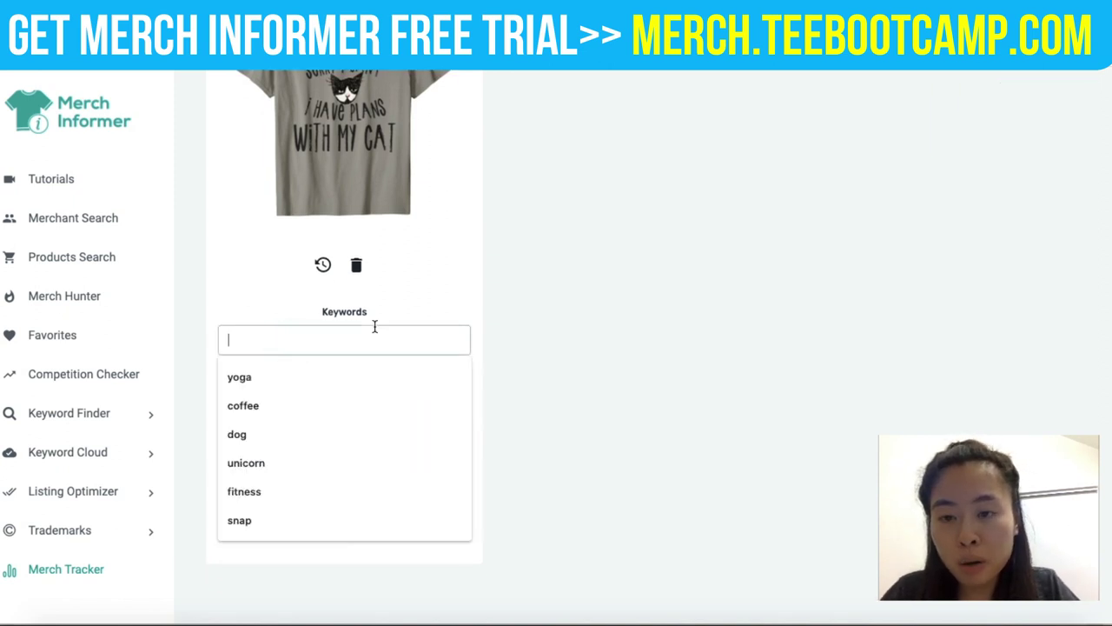
{"action": "mouse_move", "coordinate": [399, 114]}
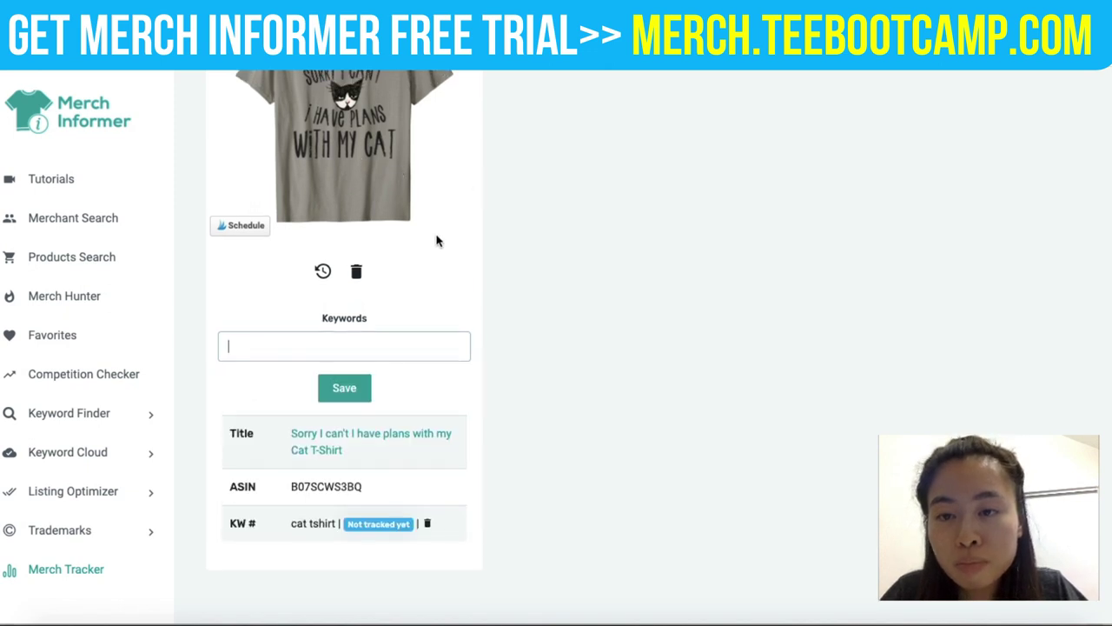
{"action": "scroll", "coordinate": [437, 241], "scroll_direction": "up", "scroll_amount": 1}
{"action": "type", "text": "plans with my cat"}
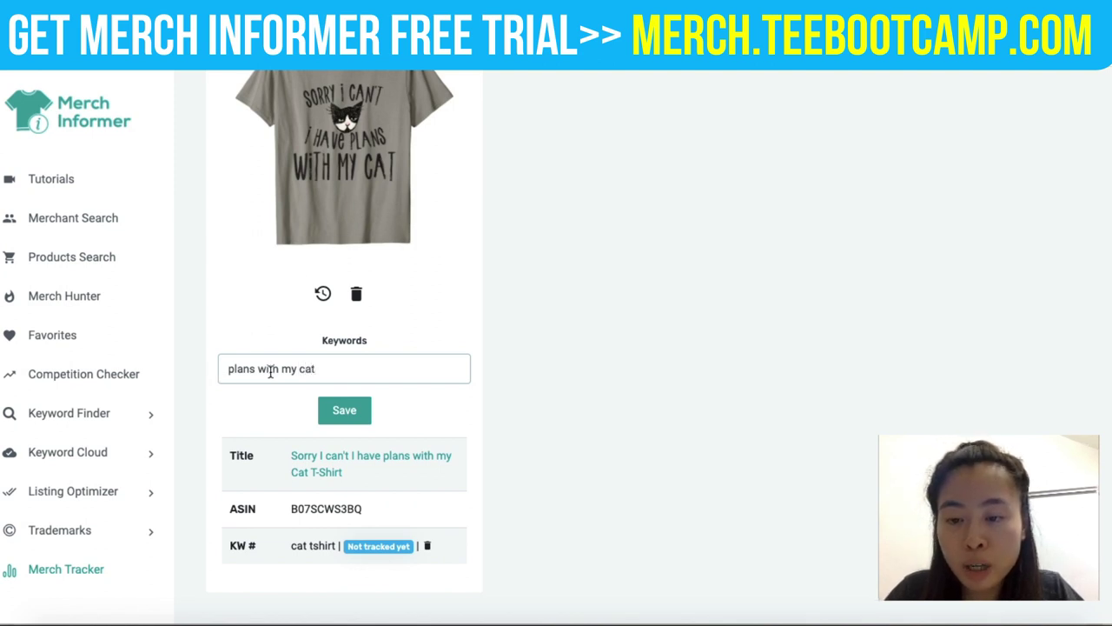
{"action": "left_click", "coordinate": [344, 410]}
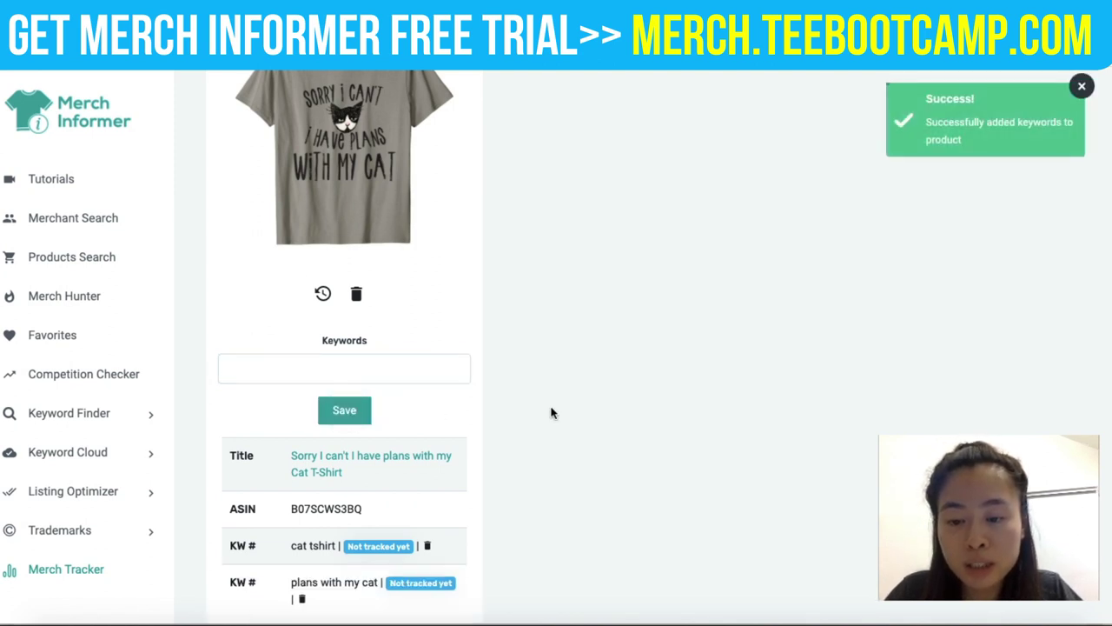
Step: Start the rank check for the untracked keywords "cat tshirt" and "plans with my cat"
{"action": "scroll", "coordinate": [551, 412], "scroll_direction": "down", "scroll_amount": 1}
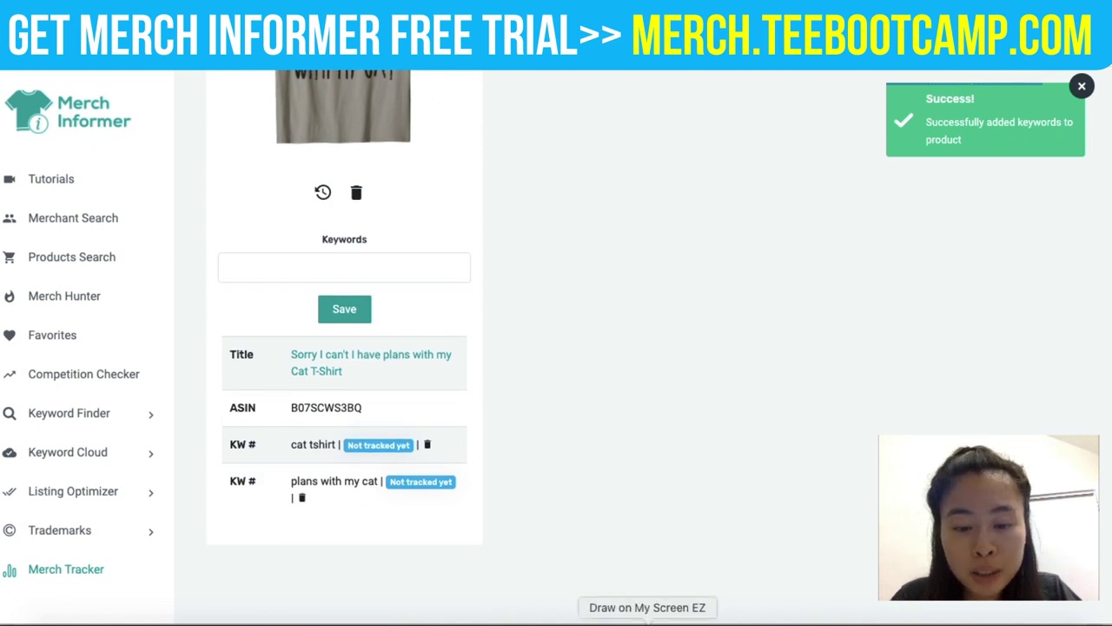
{"action": "mouse_move", "coordinate": [253, 429]}
{"action": "left_mouse_down"}
{"action": "mouse_move", "coordinate": [214, 435]}
{"action": "mouse_move", "coordinate": [228, 524]}
{"action": "mouse_move", "coordinate": [463, 541]}
{"action": "mouse_move", "coordinate": [423, 427]}
{"action": "mouse_move", "coordinate": [256, 434]}
{"action": "left_mouse_up"}
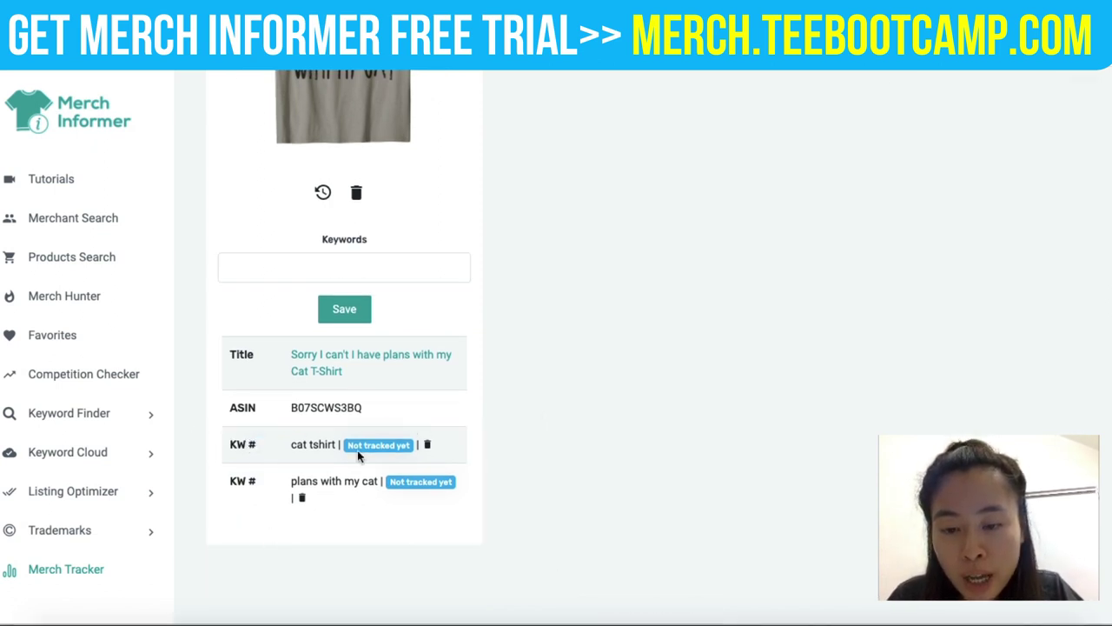
{"action": "left_click", "coordinate": [395, 444]}
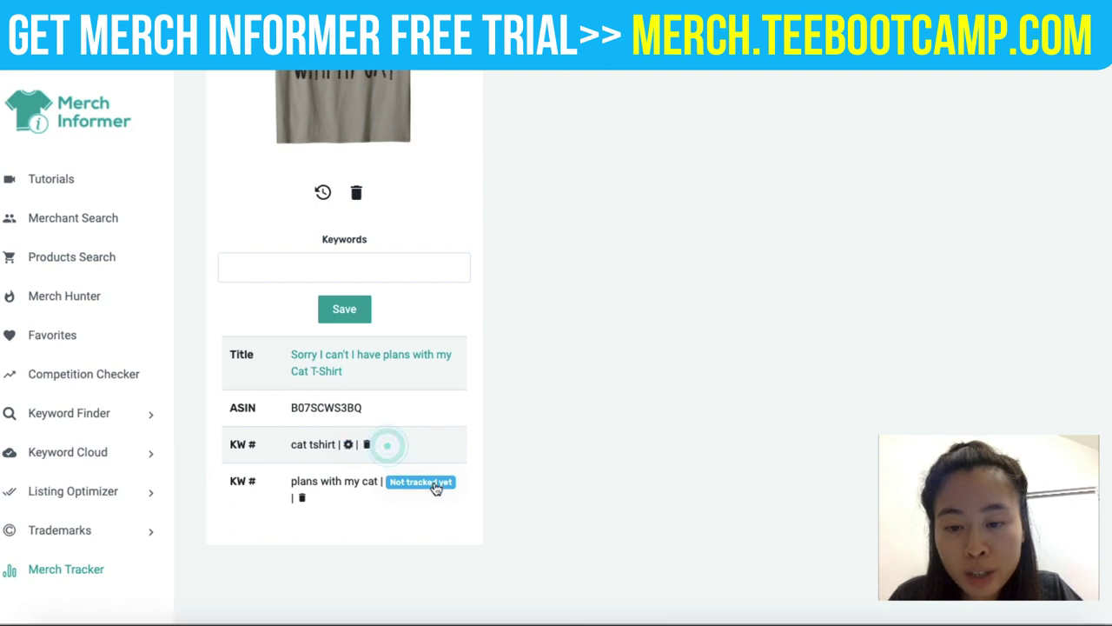
{"action": "left_click", "coordinate": [429, 483]}
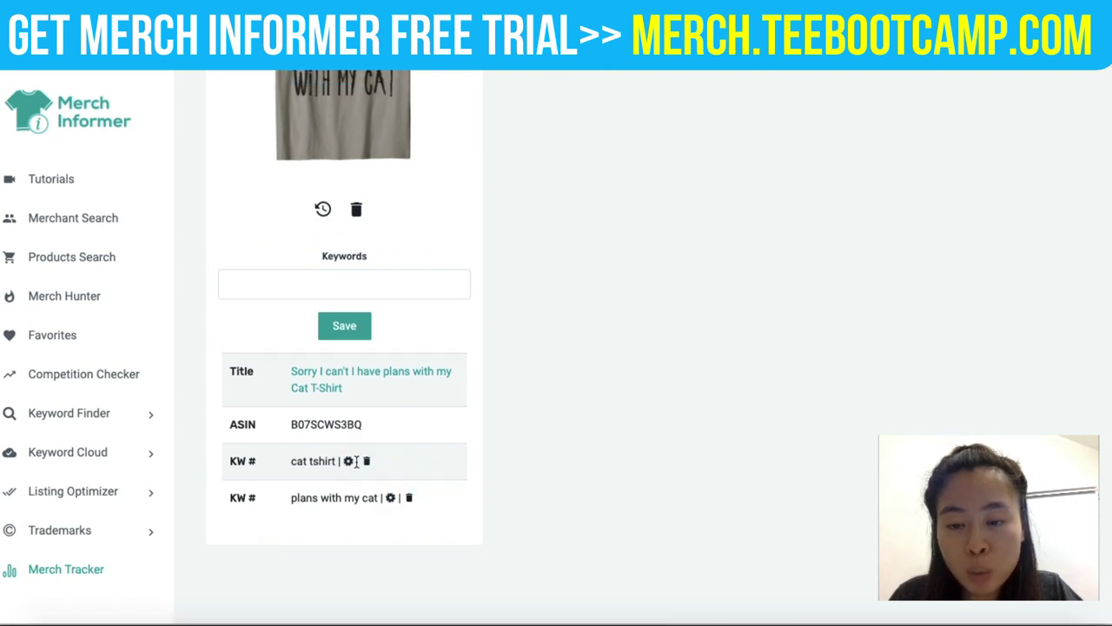